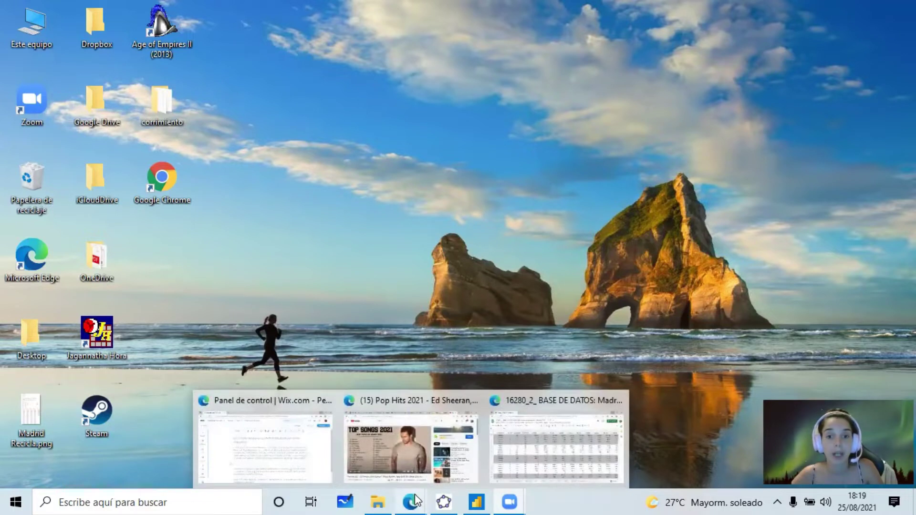
- Open the Madrid rumbo a basura cero spreadsheet in the browser and look through the Lote, Fracción and 2017 to 2020 sheets
click(534, 449)
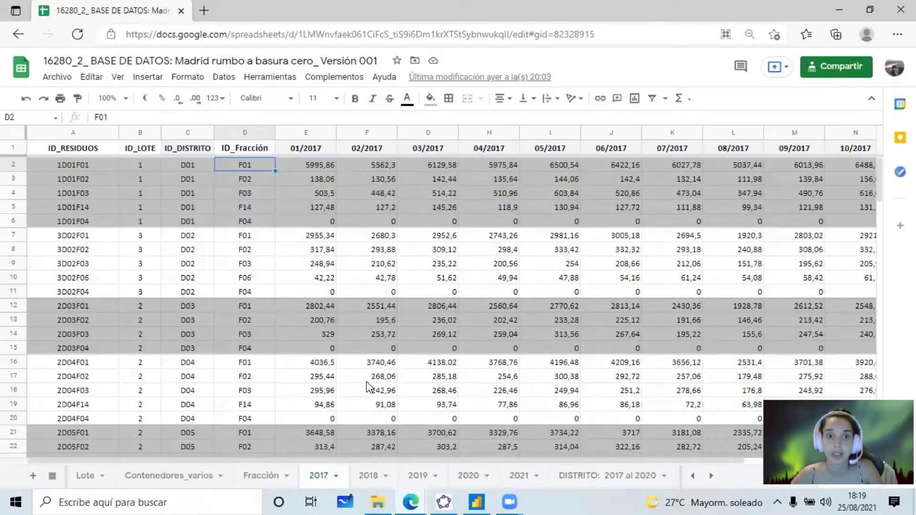
click(81, 477)
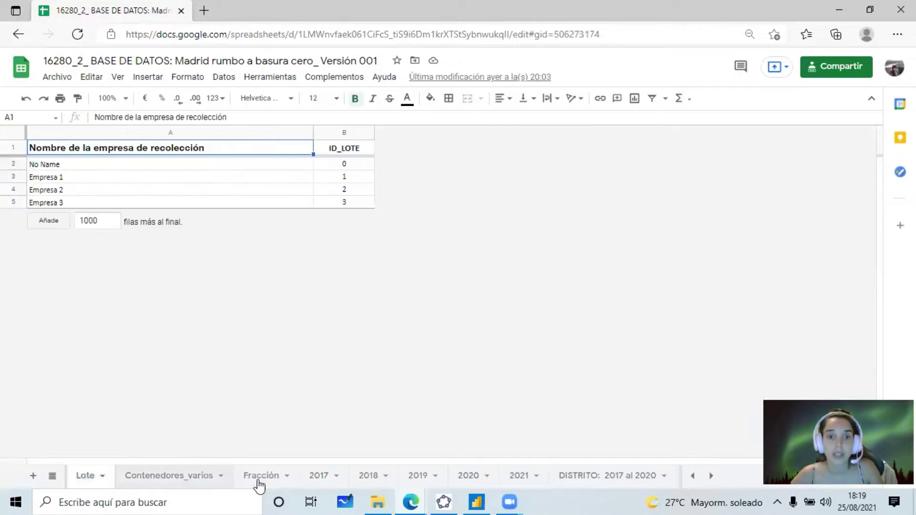
click(260, 481)
click(321, 479)
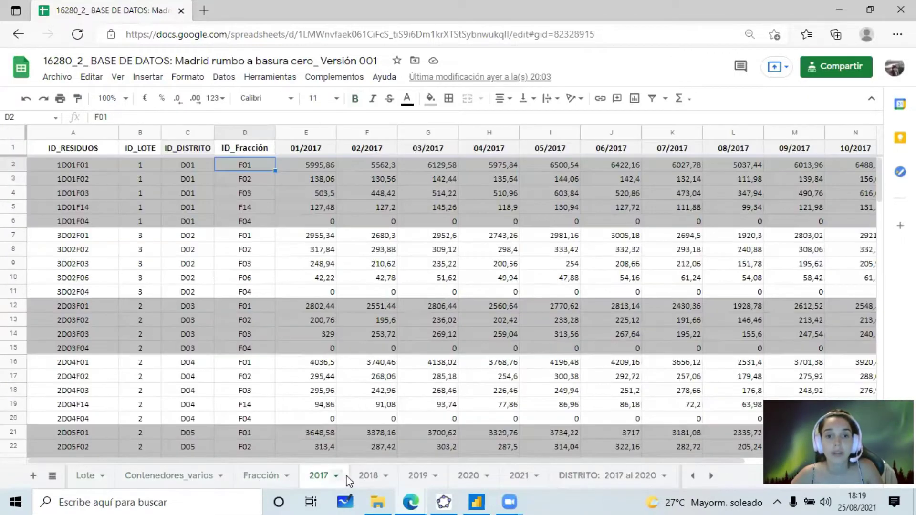
click(363, 480)
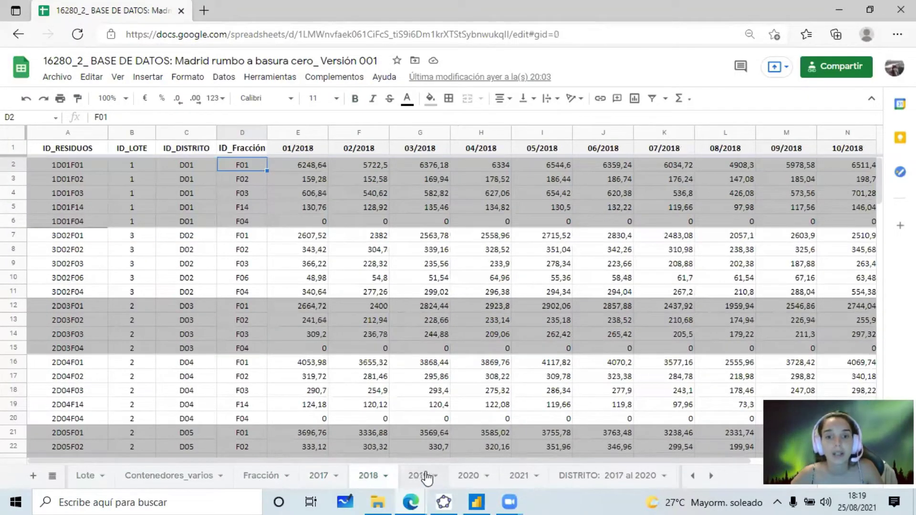
click(426, 478)
drag(458, 478, 487, 478)
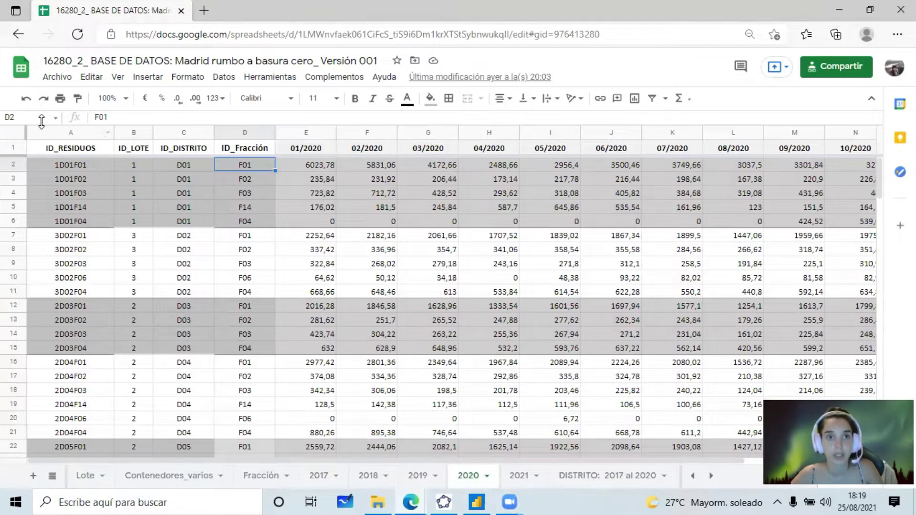
- Open the spreadsheet's publish-to-web settings and check which parts of the document can be linked
click(66, 83)
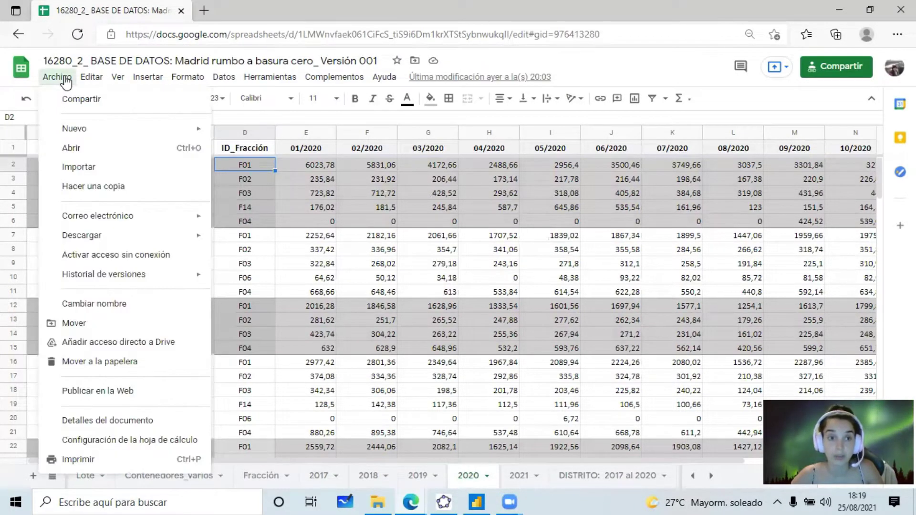
click(135, 392)
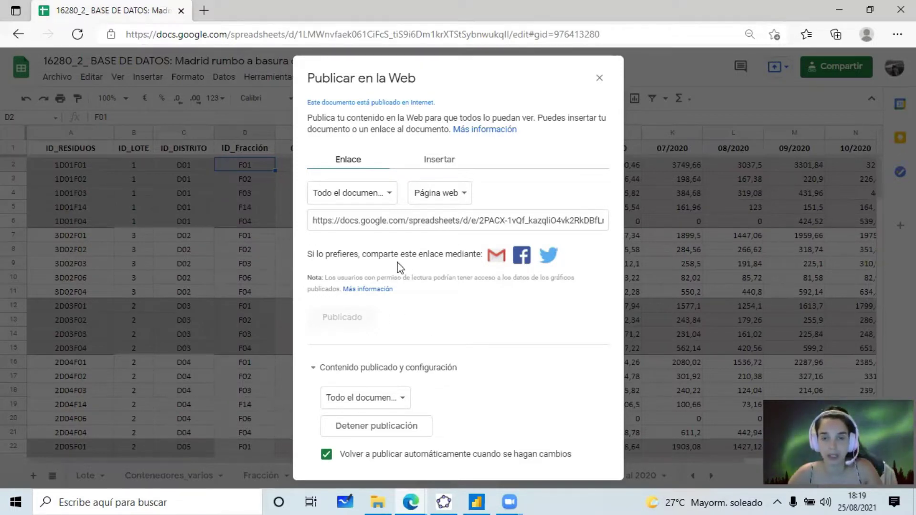
click(392, 194)
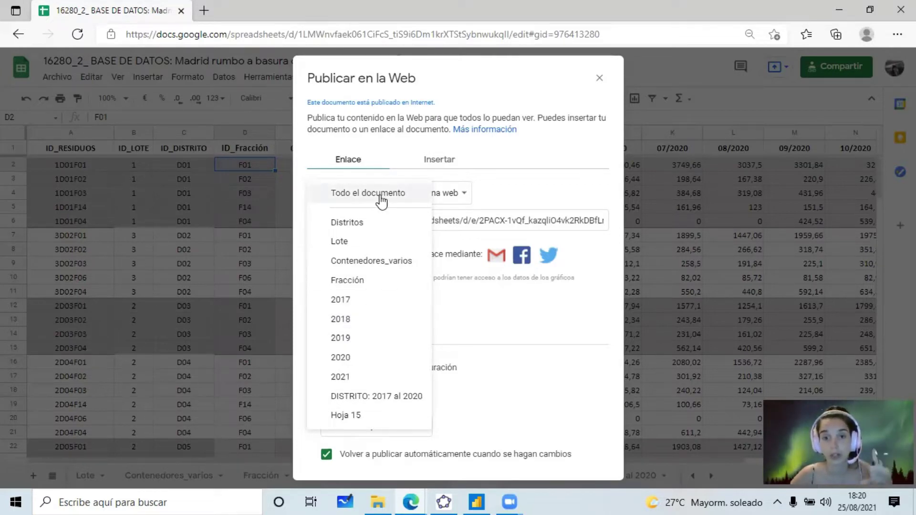
click(542, 370)
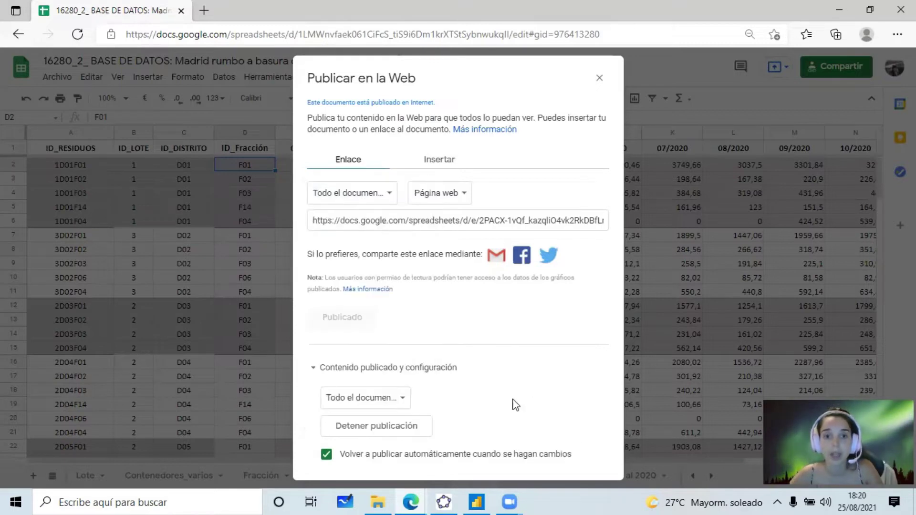
- Try limiting the published content to the Distritos, Lote and Contenedores_varios sheets, and restore it to the entire document
click(401, 397)
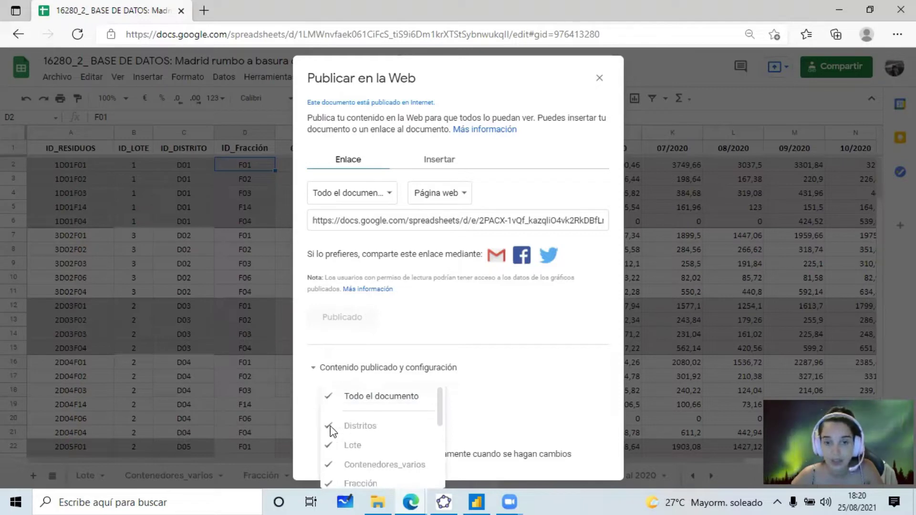
click(334, 399)
click(357, 430)
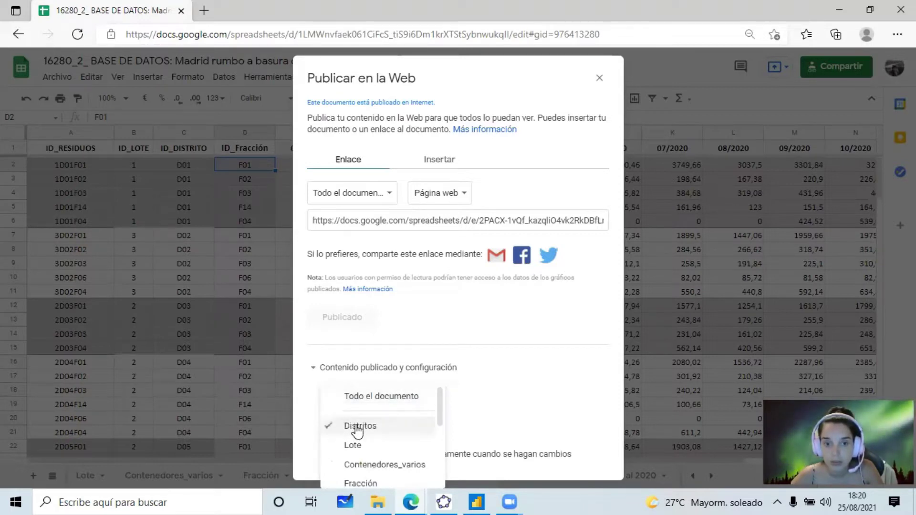
click(354, 446)
click(358, 465)
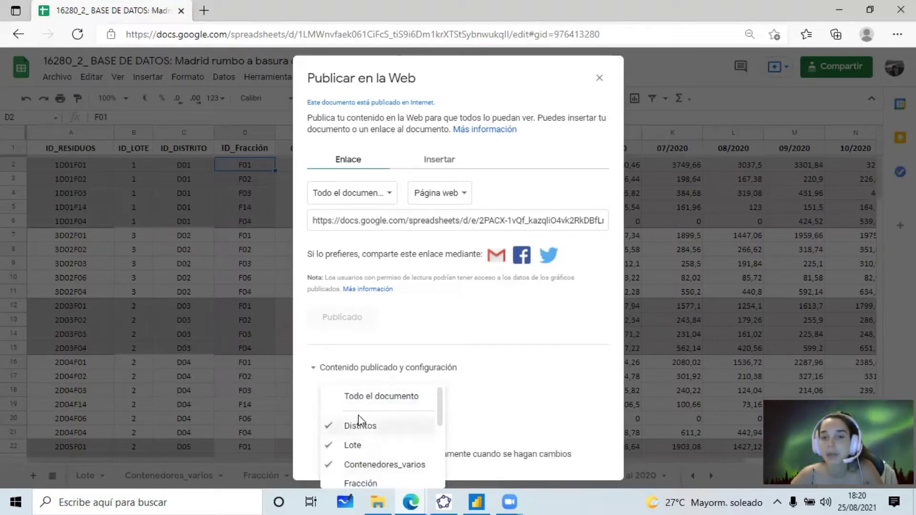
click(375, 400)
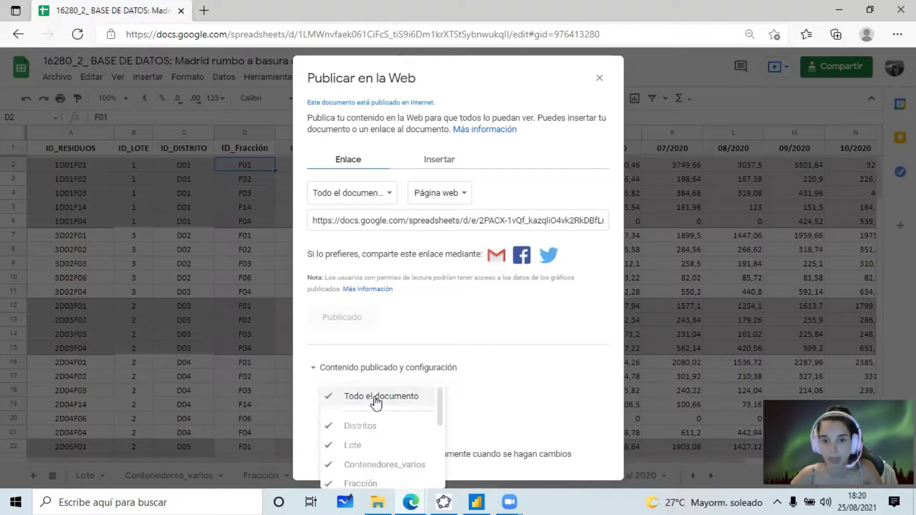
click(507, 330)
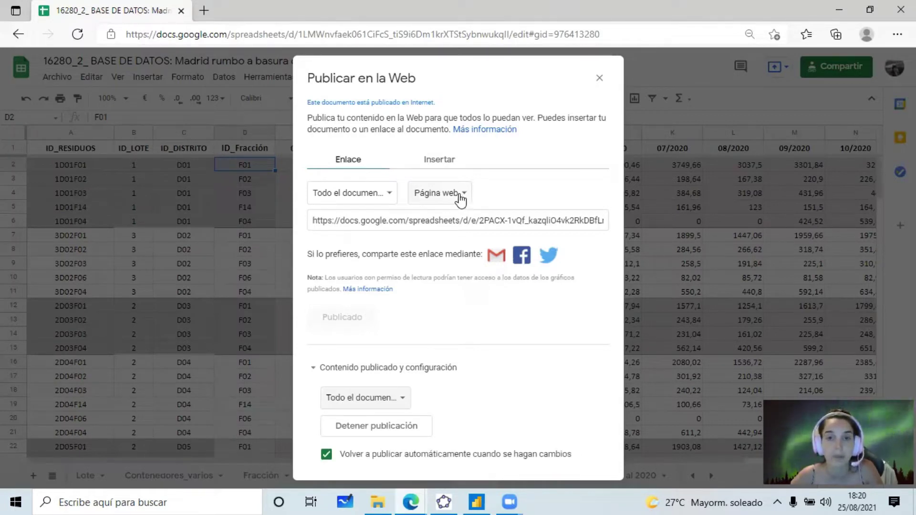
- Set the published link's format to Microsoft Excel (.xlsx) and copy the link
click(460, 201)
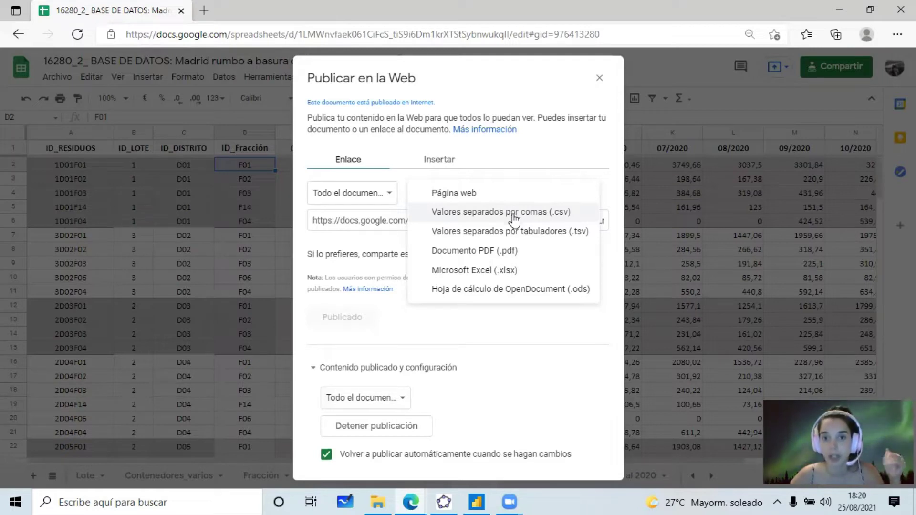
click(484, 272)
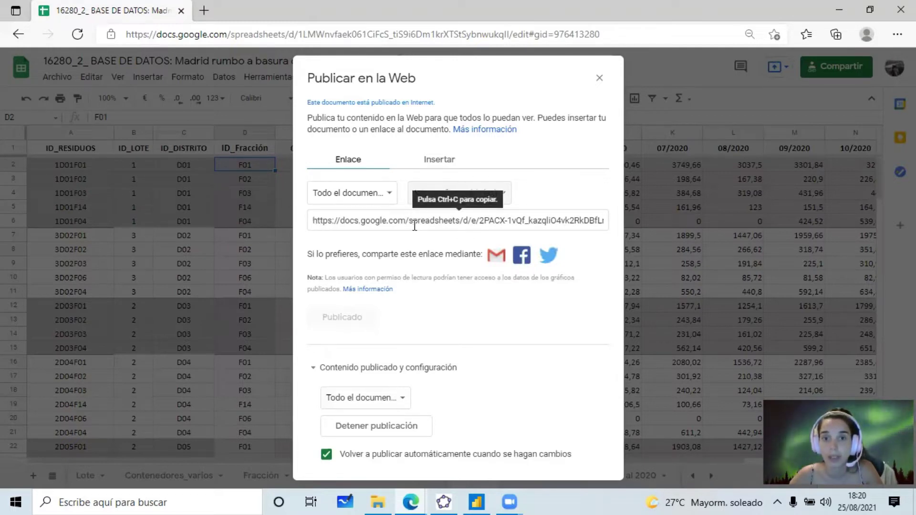
click(443, 223)
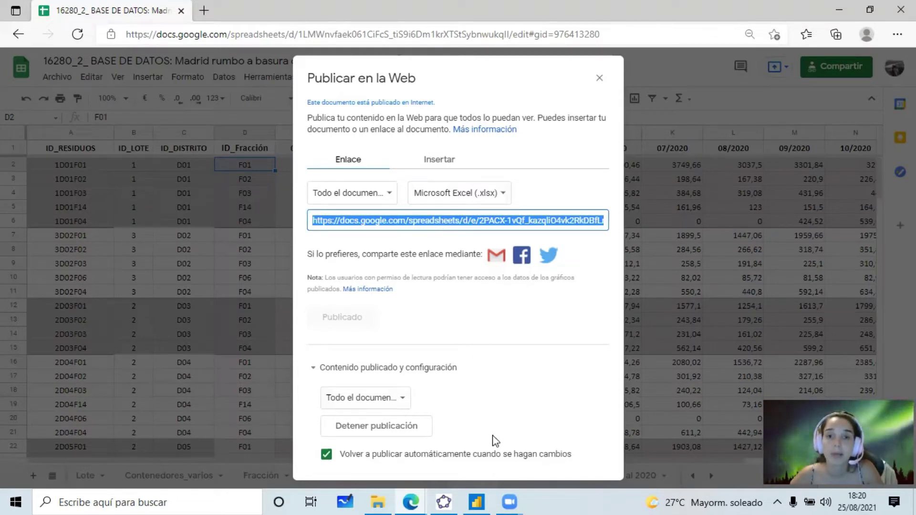
- Switch to Power BI Desktop and look through the full list of available data source connectors
click(477, 501)
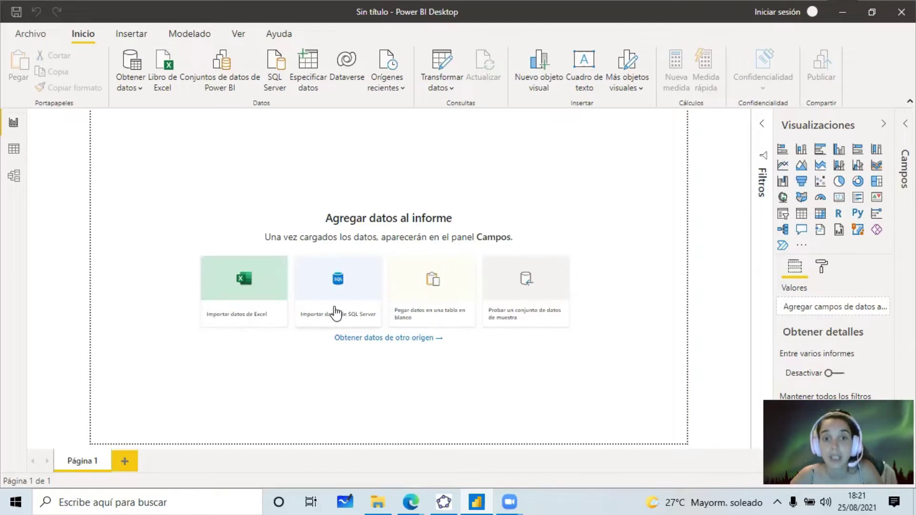
click(139, 94)
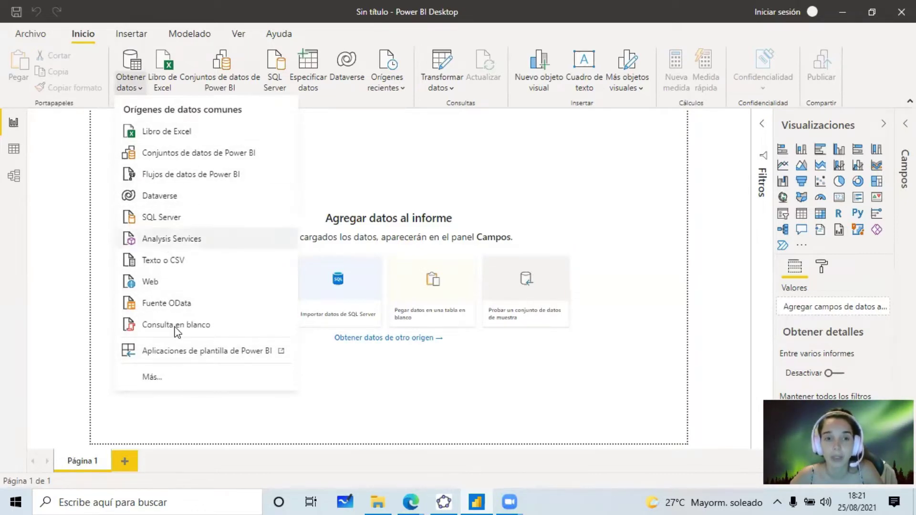
click(149, 378)
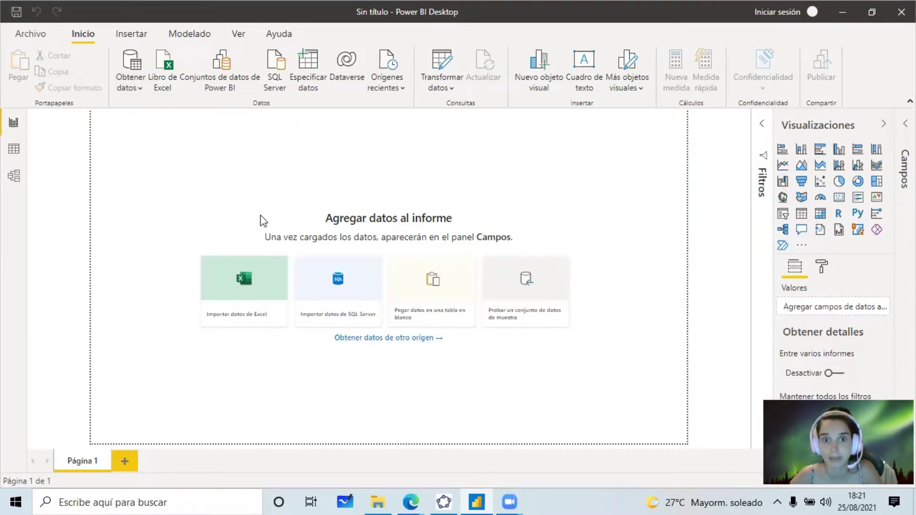
click(142, 94)
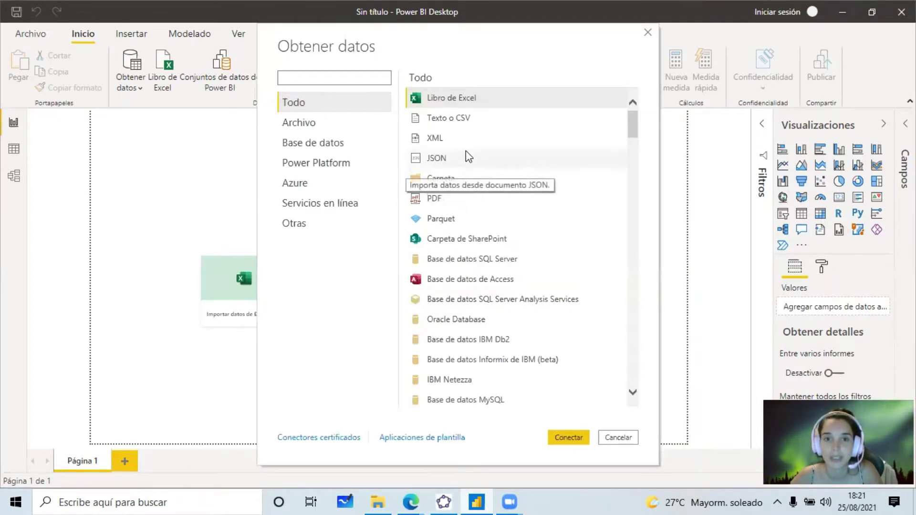
scroll(466, 150, down, 20)
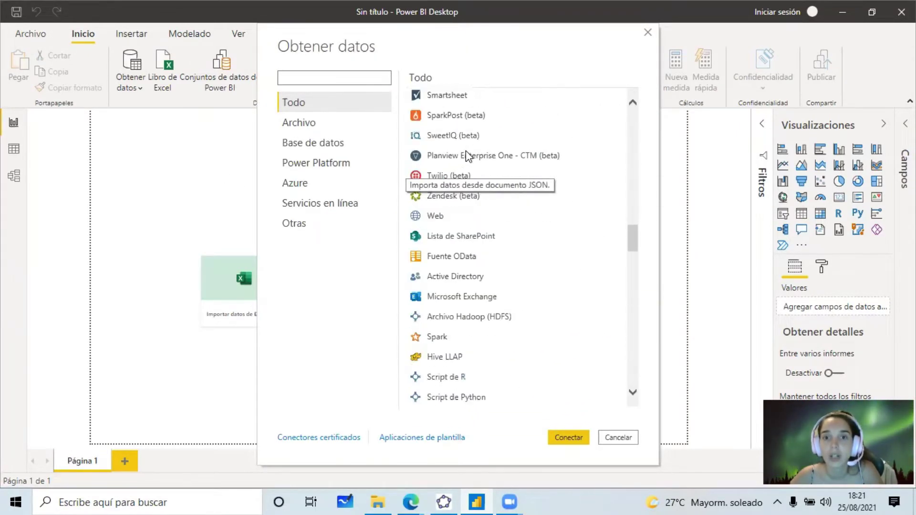
scroll(465, 151, down, 10)
scroll(466, 151, up, 15)
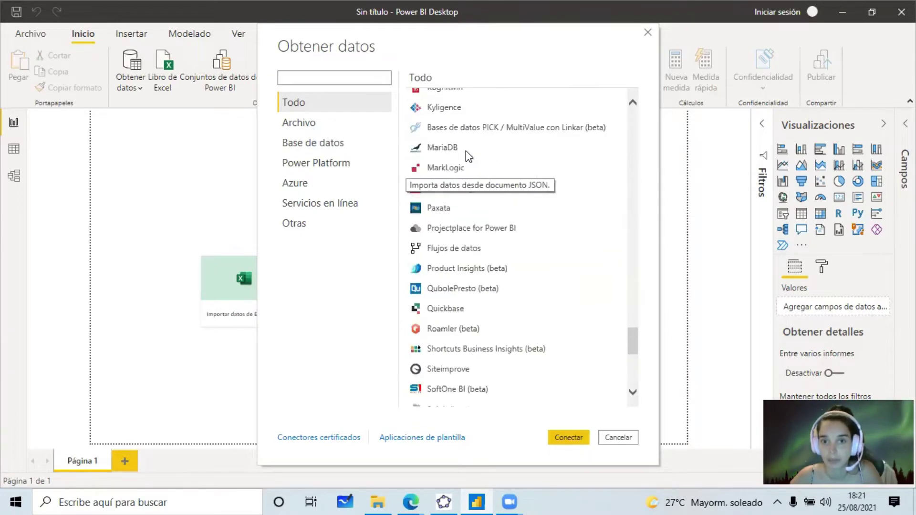
scroll(466, 151, up, 20)
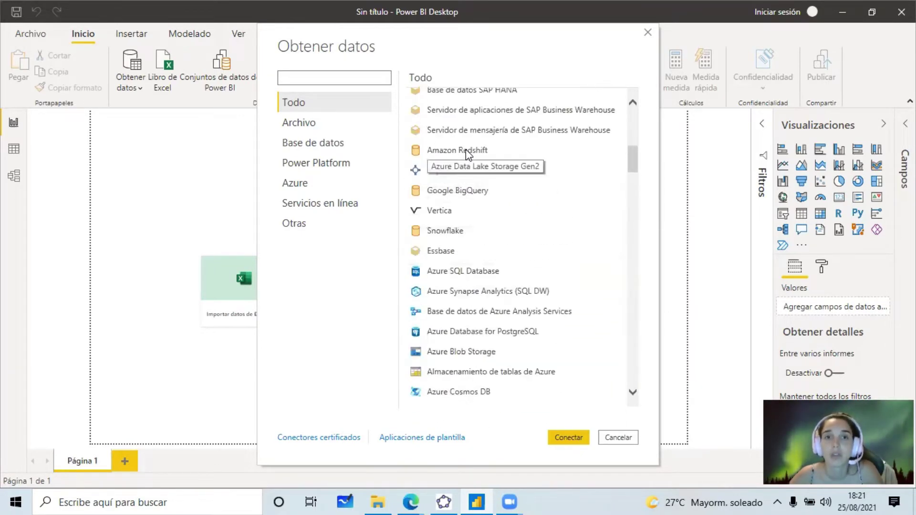
scroll(466, 153, up, 3)
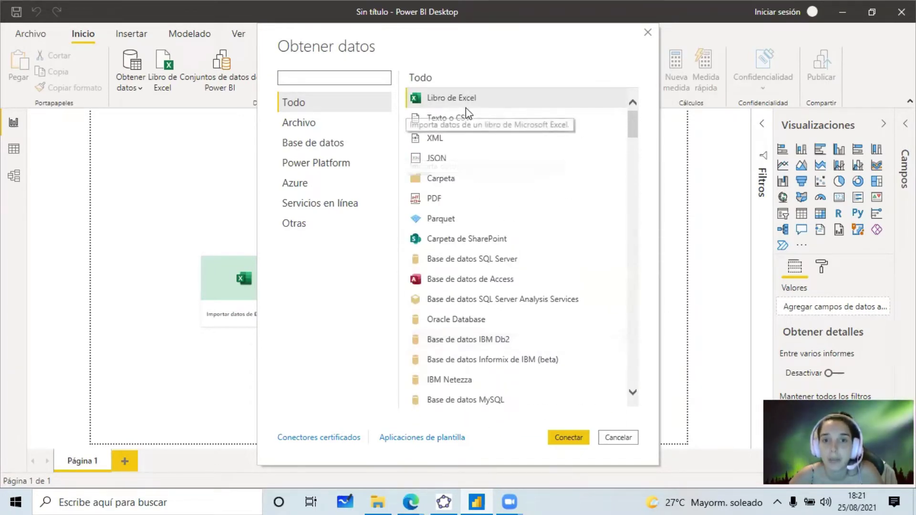
click(618, 438)
- Connect to a web data source using the copied .xlsx link of the published spreadsheet
click(136, 90)
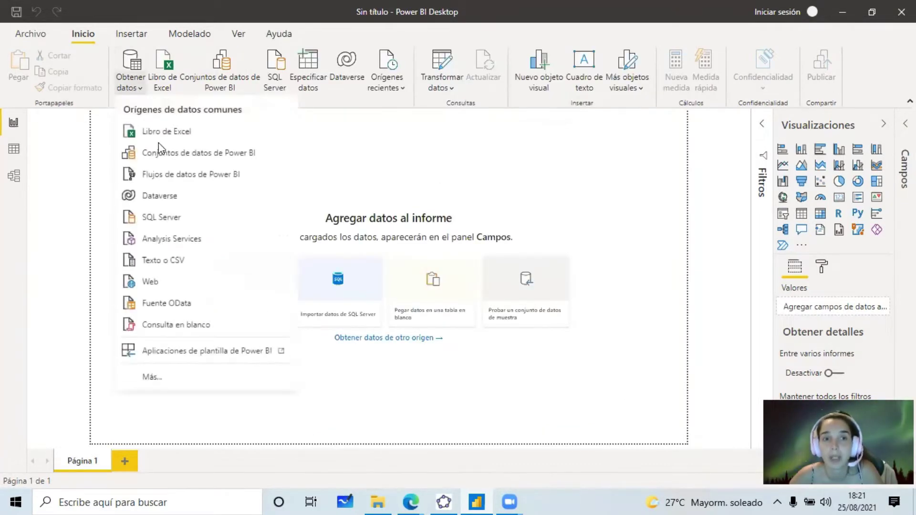
click(185, 284)
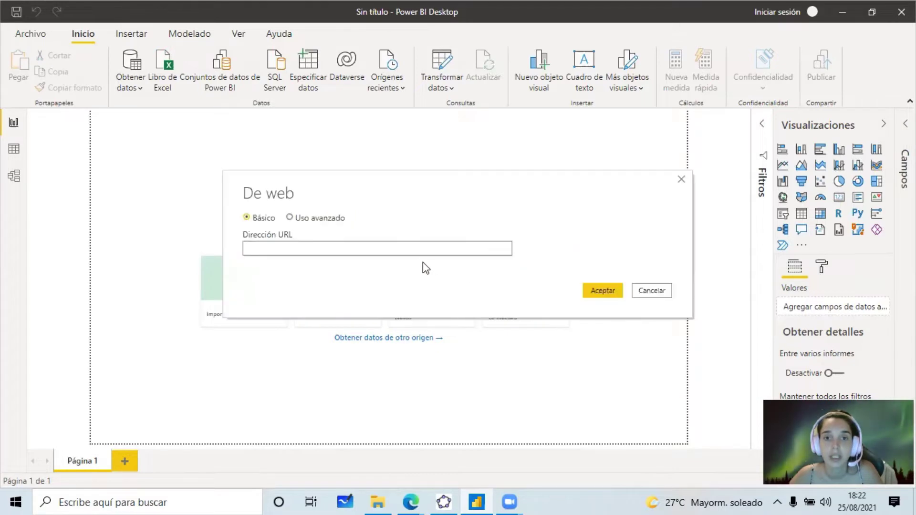
click(419, 252)
key(ctrl+v)
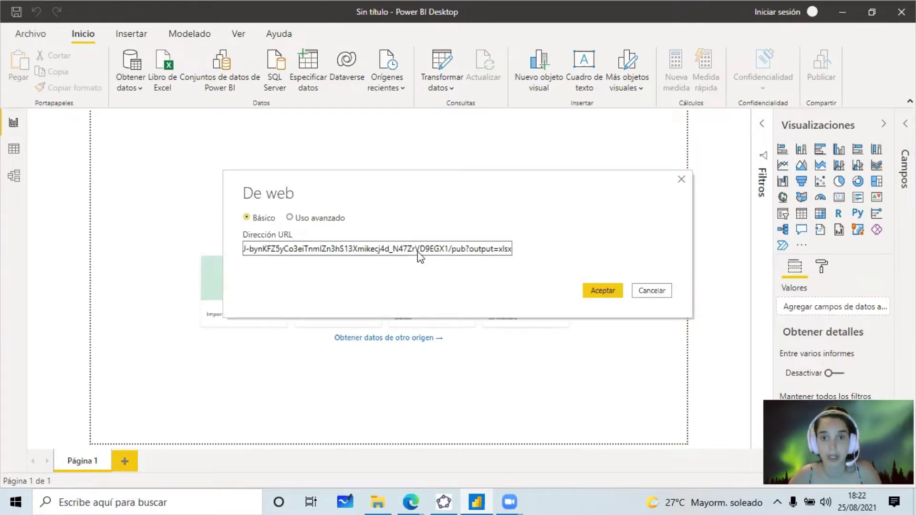
click(611, 291)
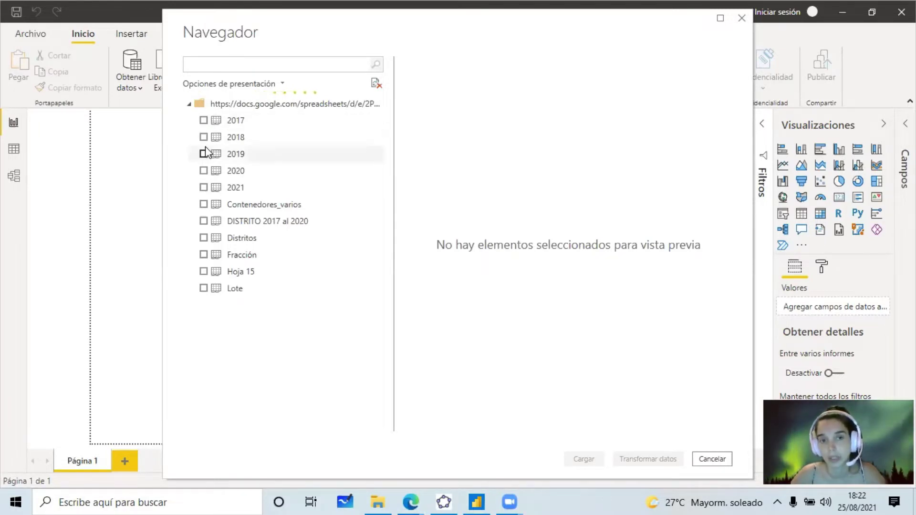
- Preview the 2017 sheet's columns and rows in the navigator, leaving all sheets unselected
click(205, 127)
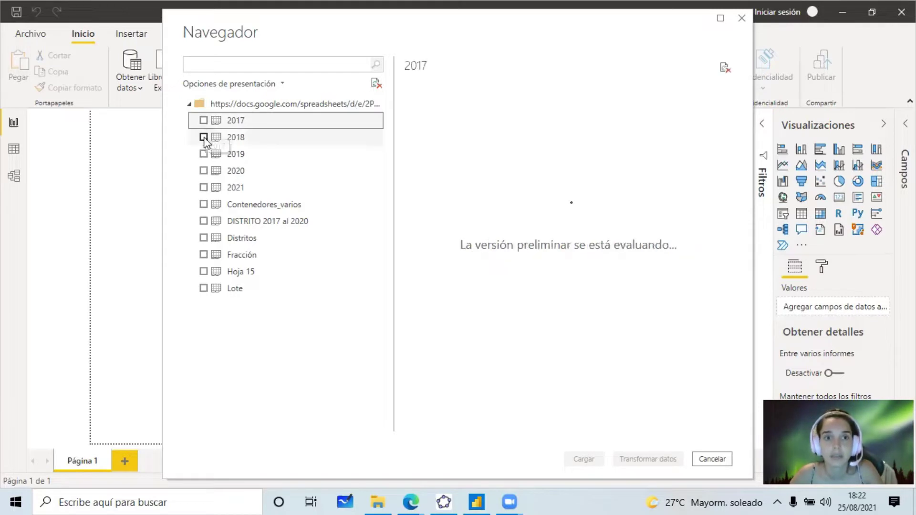
click(204, 139)
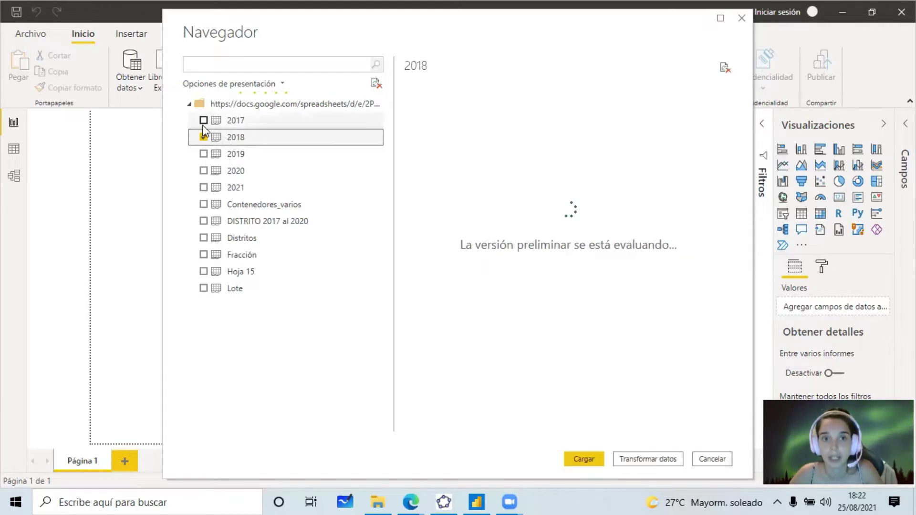
click(205, 125)
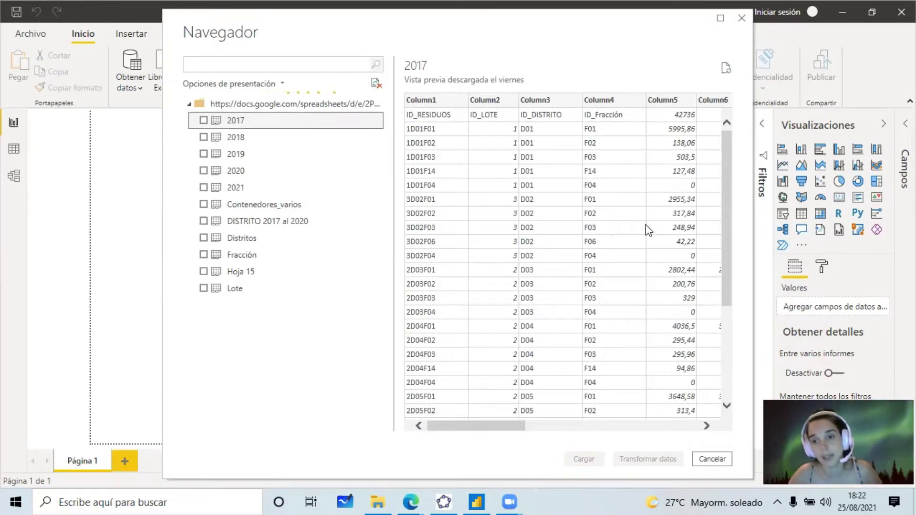
scroll(646, 225, down, 1)
scroll(648, 230, down, 3)
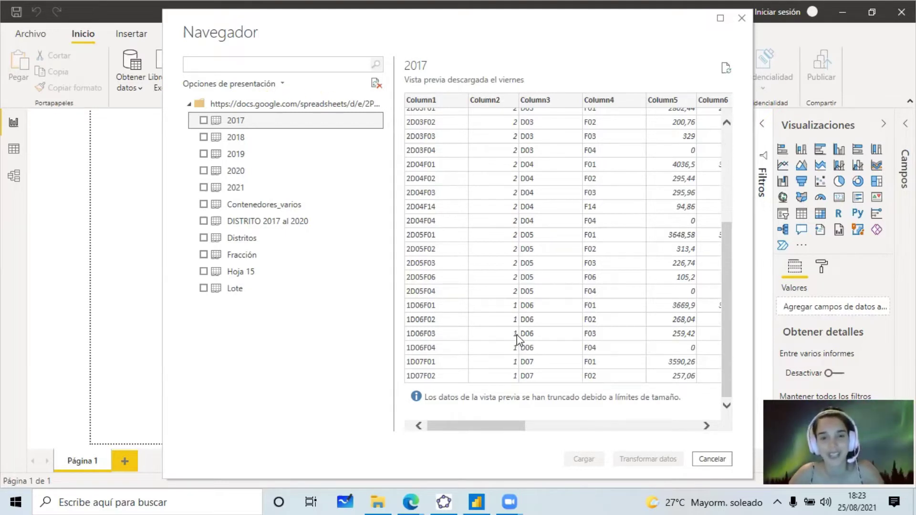
scroll(514, 258, up, 4)
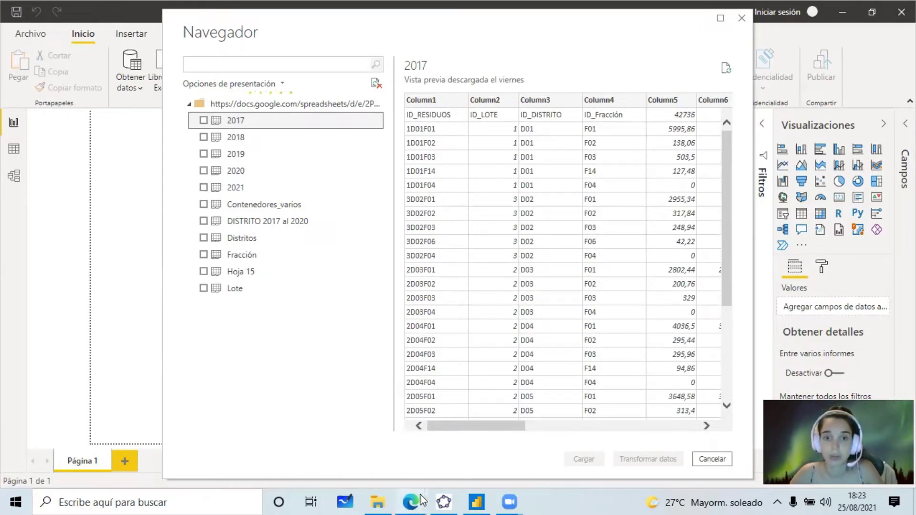
- Switch to the spreadsheet in the browser, close the publishing dialog, and check the freeze options for the header row of the 2020 sheet
click(557, 458)
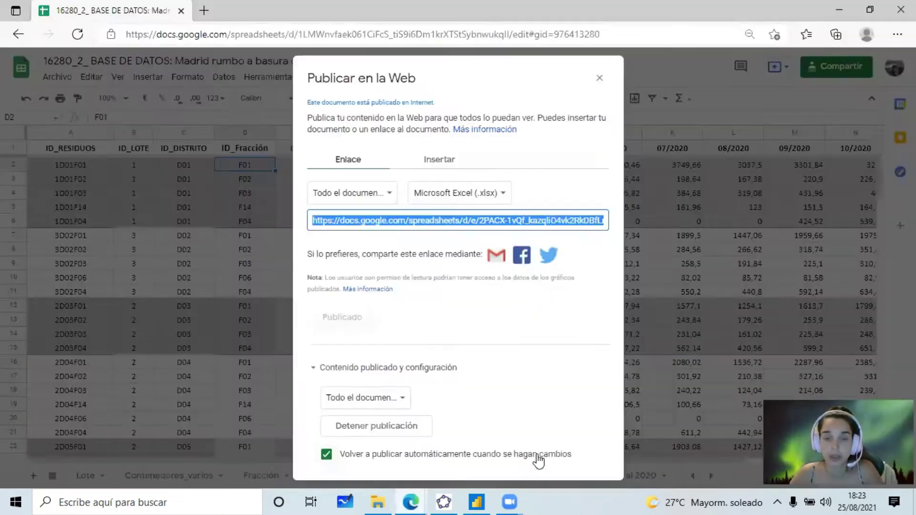
click(600, 79)
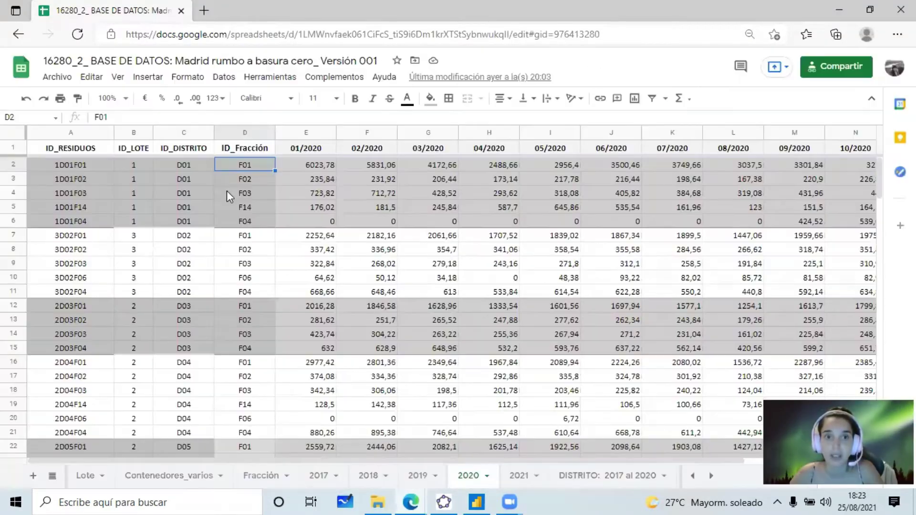
click(11, 148)
click(118, 78)
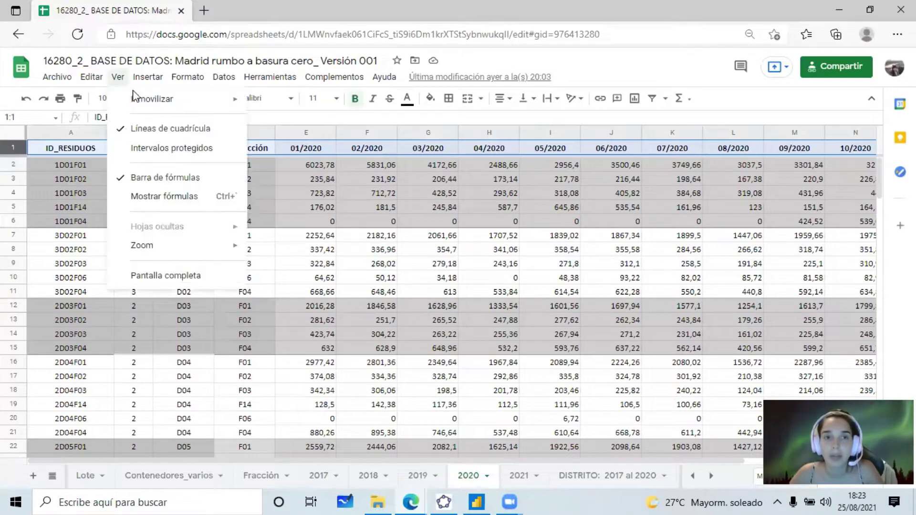
mouse_move(201, 106)
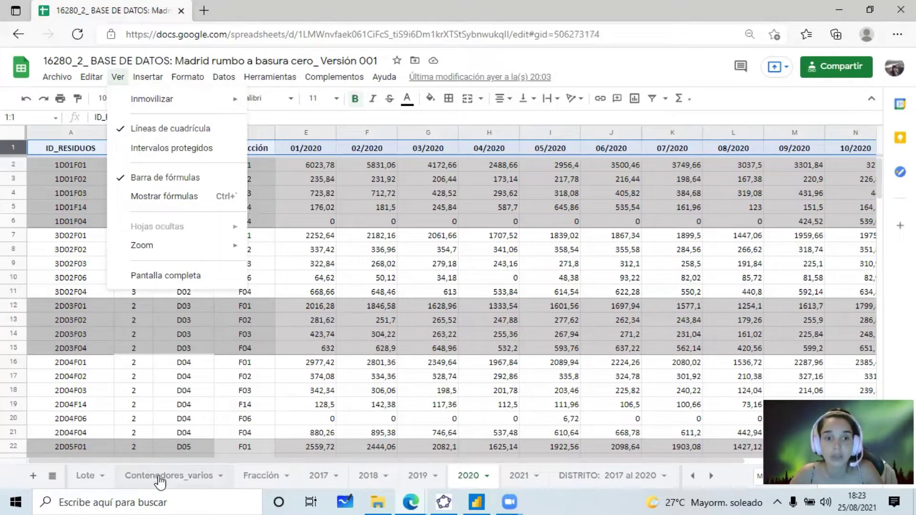
- Look through the Contenedores_varios, Lote and Fracción sheets and open the 2017 sheet
click(85, 476)
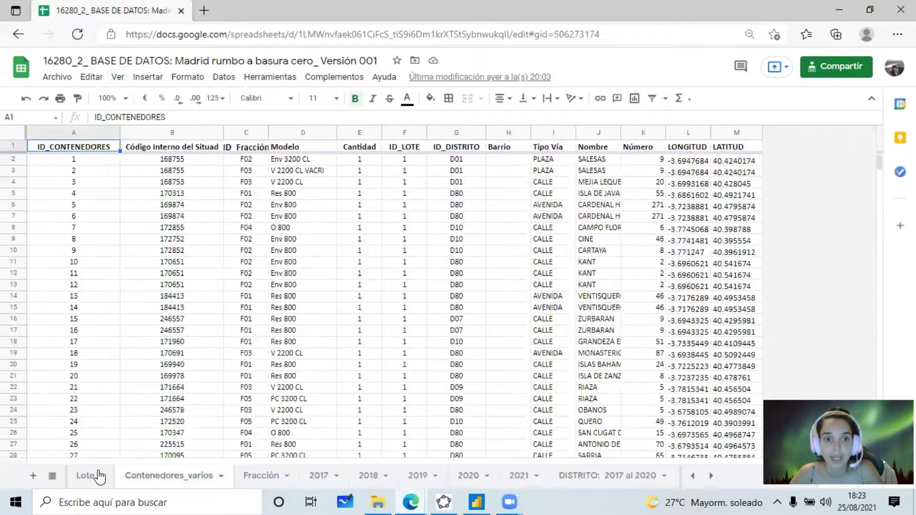
click(86, 477)
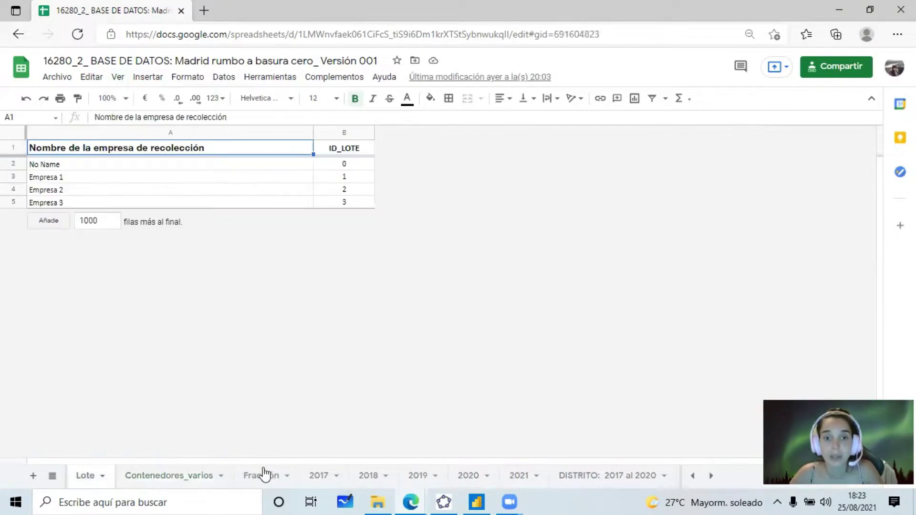
click(270, 478)
click(306, 475)
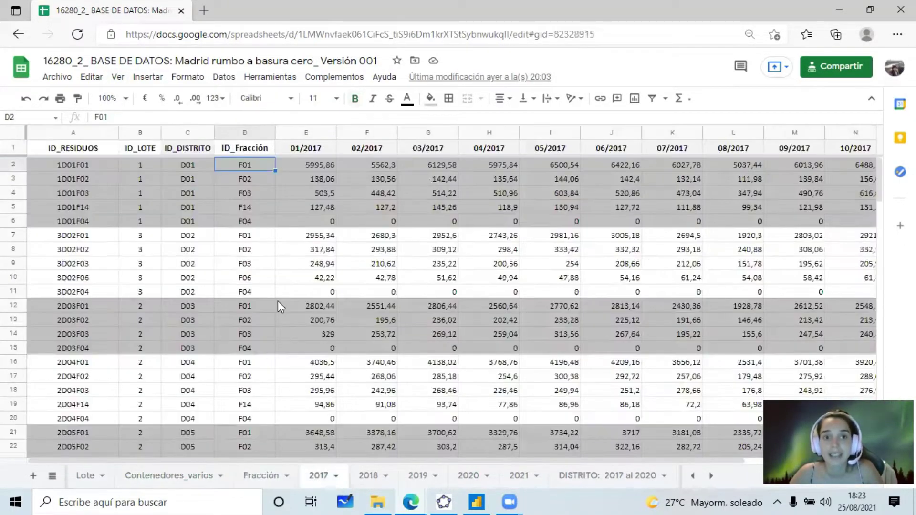
- Examine the 2017 sheet's rows down to the end of the data and return to its first rows
scroll(271, 210, down, 7)
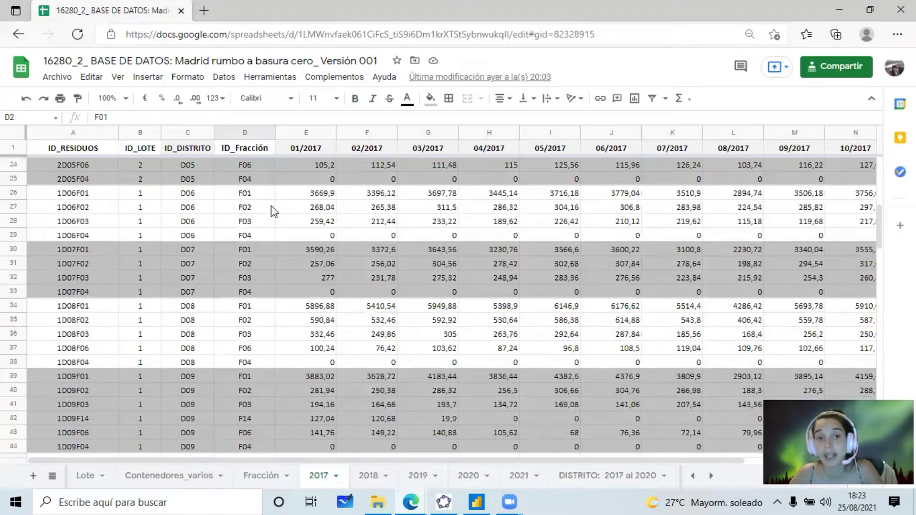
scroll(271, 210, down, 12)
scroll(271, 211, down, 14)
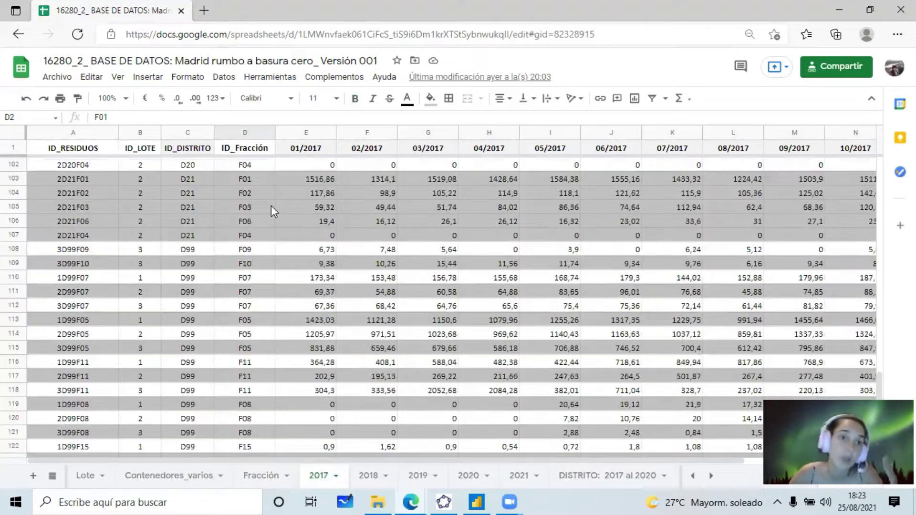
scroll(271, 210, up, 4)
scroll(271, 210, up, 14)
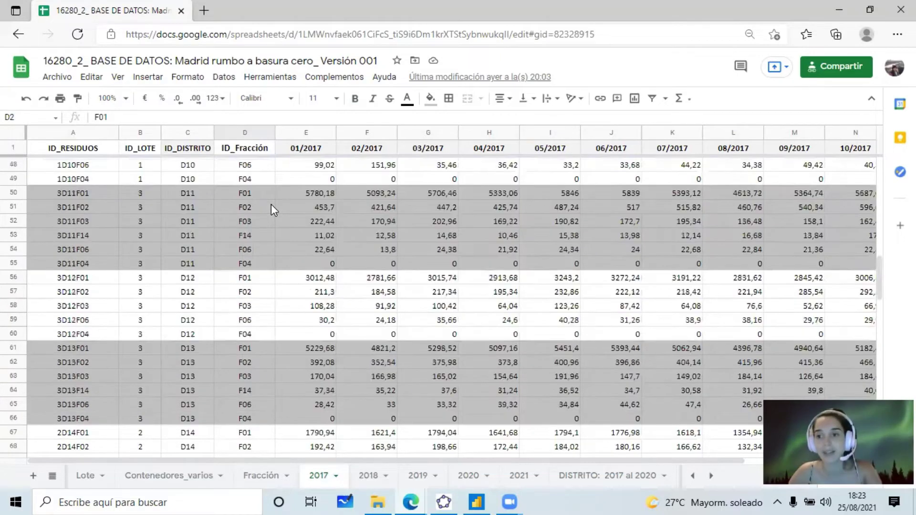
scroll(271, 210, up, 7)
scroll(271, 210, up, 1)
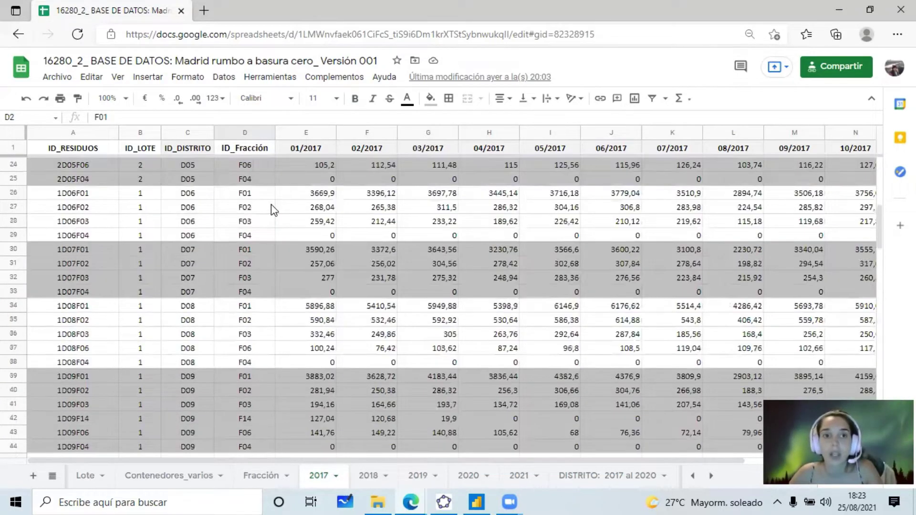
scroll(271, 204, up, 7)
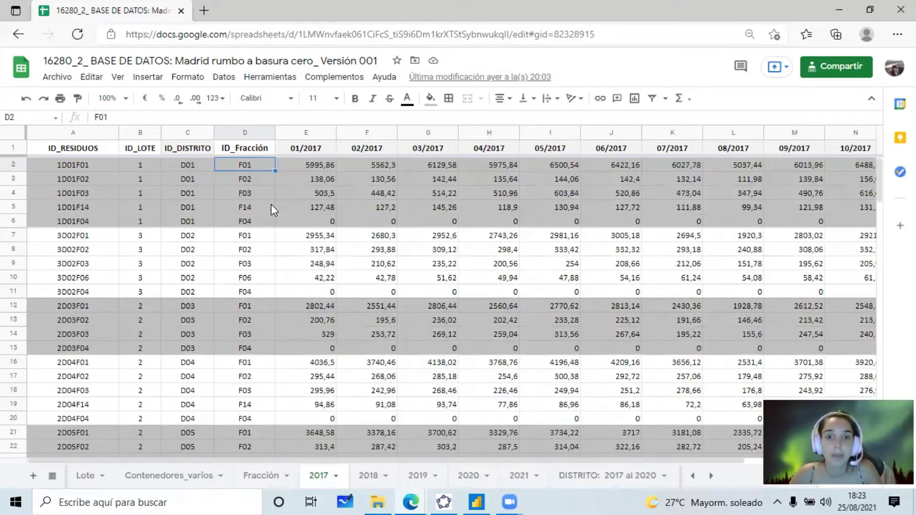
- Switch back to Power BI Desktop, preview the Lote sheet, and mark Lote, Fracción and Distritos for import
click(474, 501)
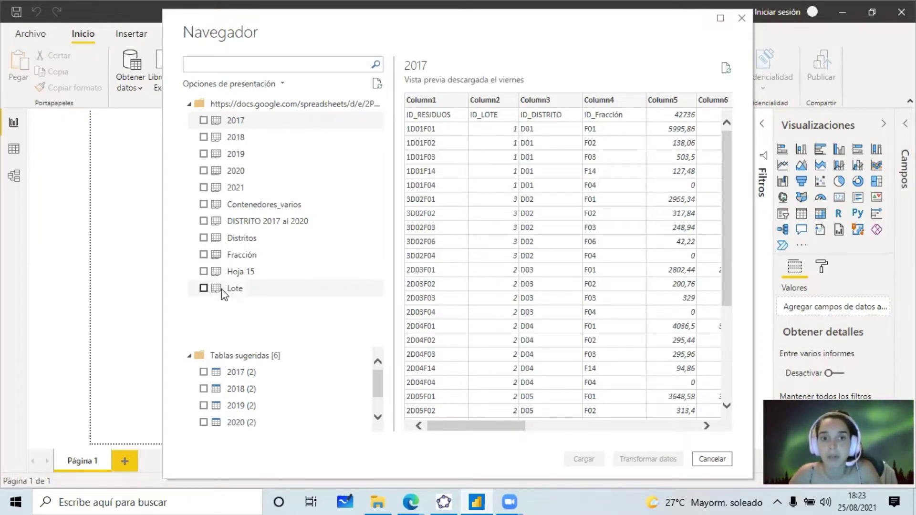
click(234, 288)
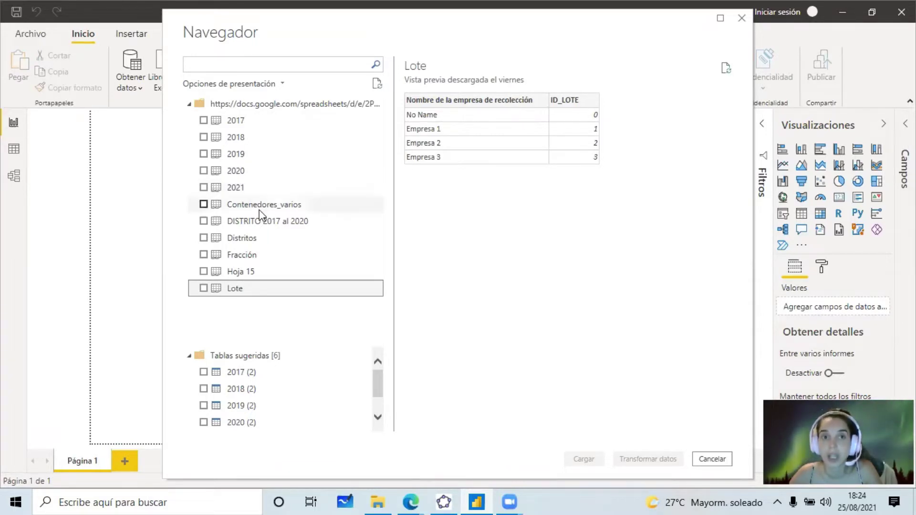
click(204, 287)
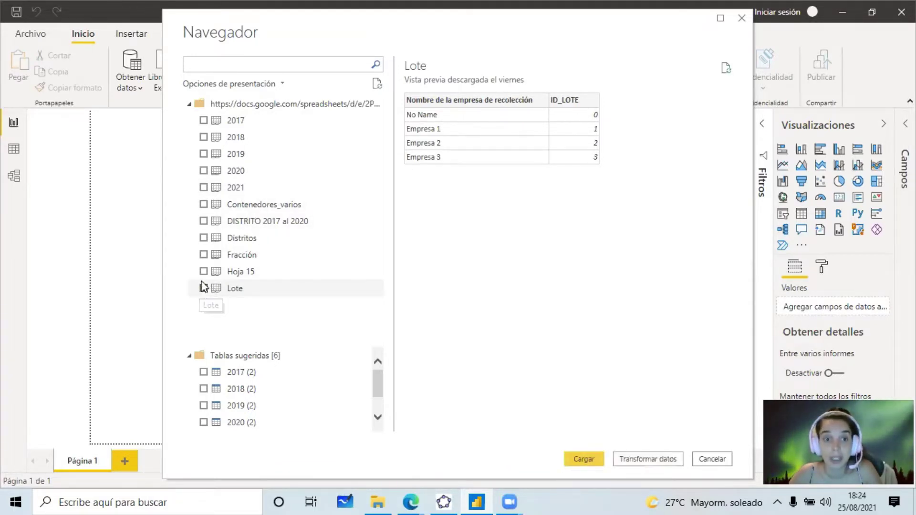
click(203, 254)
click(203, 238)
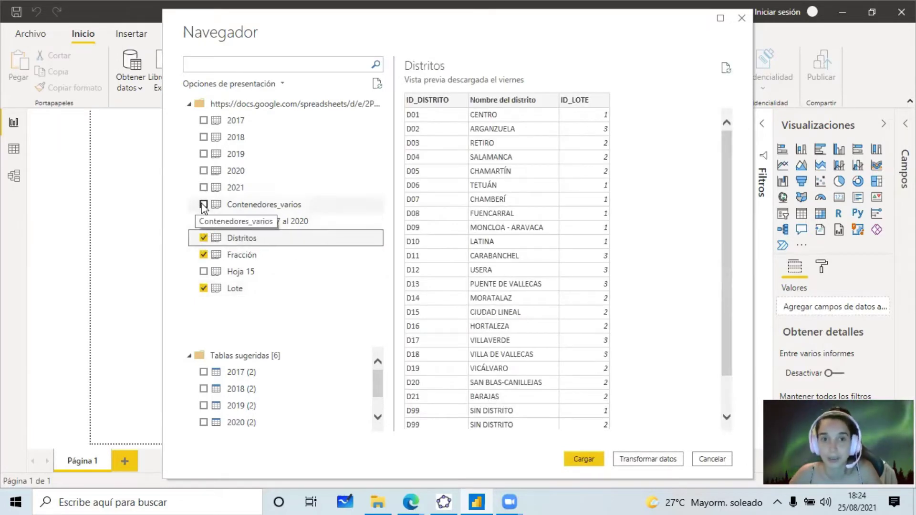
- Add Contenedores_varios and the 2017, 2018, 2019, 2020 and 2021 sheets to the selection and load all the selected sheets
click(204, 204)
click(203, 187)
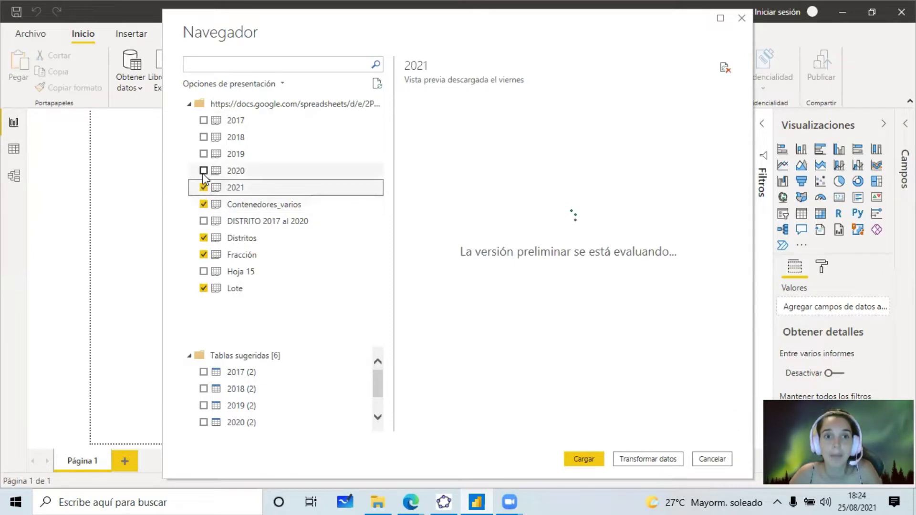
click(204, 176)
click(203, 155)
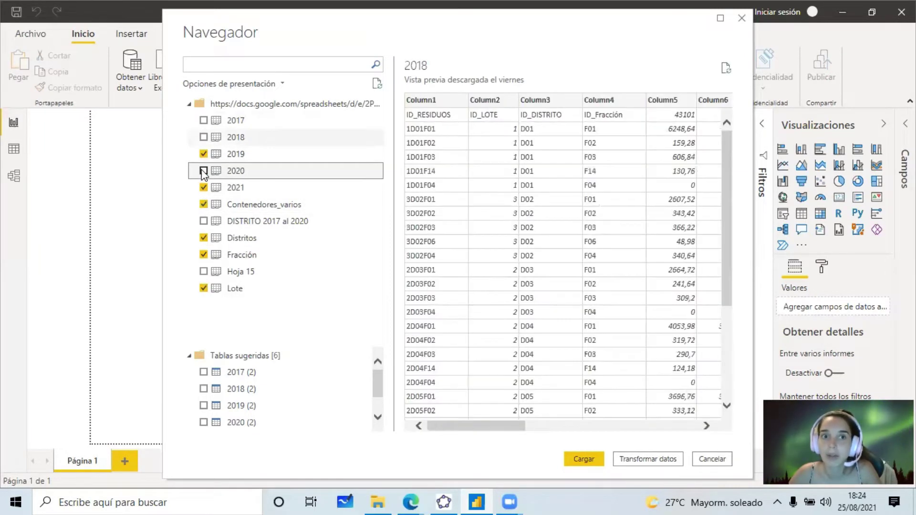
click(203, 170)
click(204, 138)
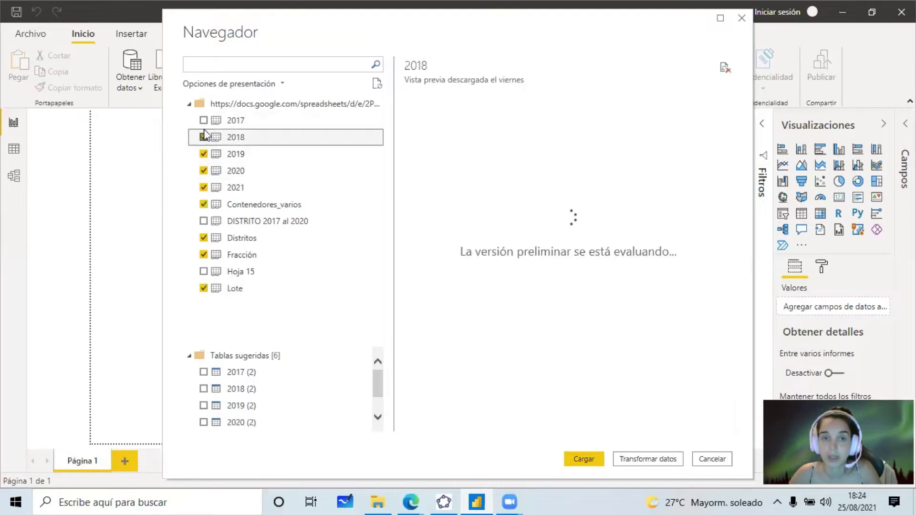
click(203, 121)
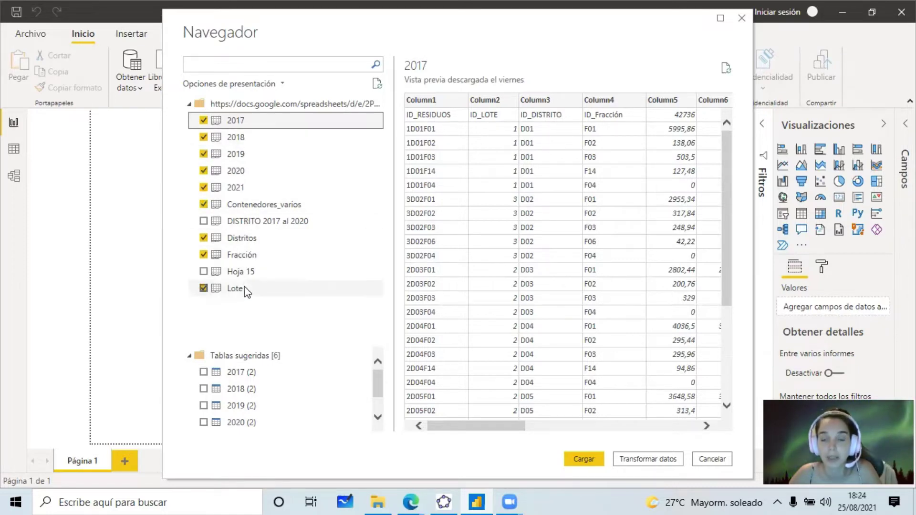
click(585, 460)
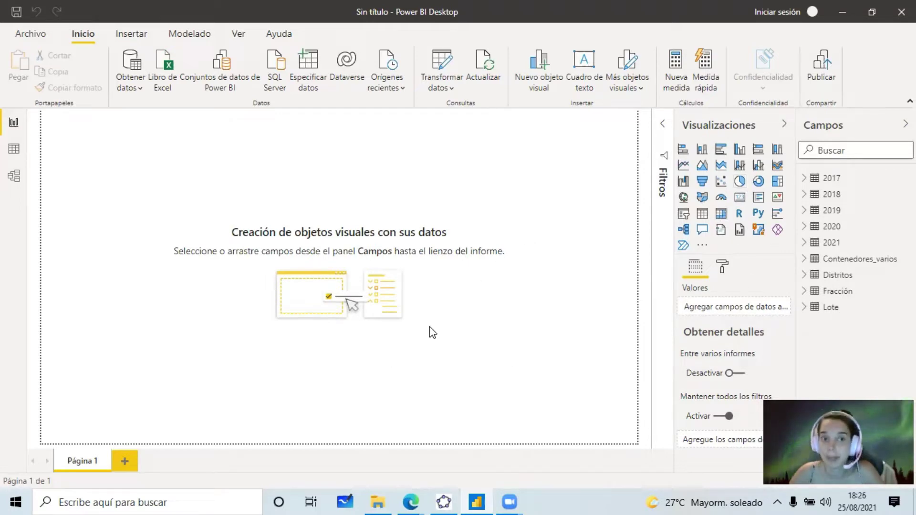
- Inspect the loaded data of the 2017, Contenedores_varios, Distritos and 2018 tables
click(16, 155)
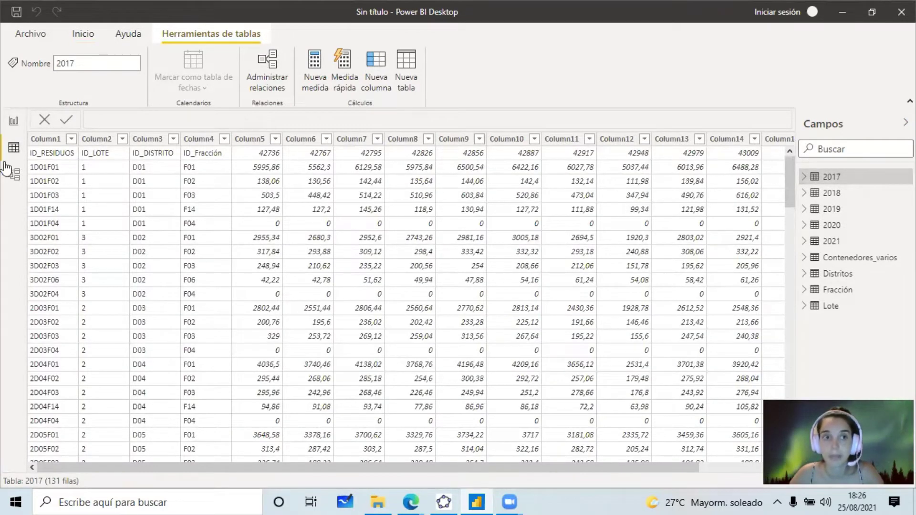
click(878, 209)
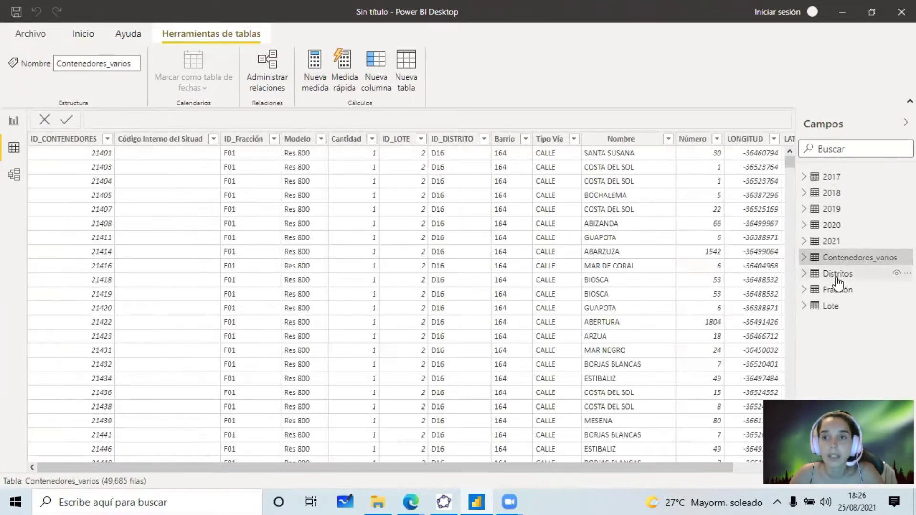
click(837, 278)
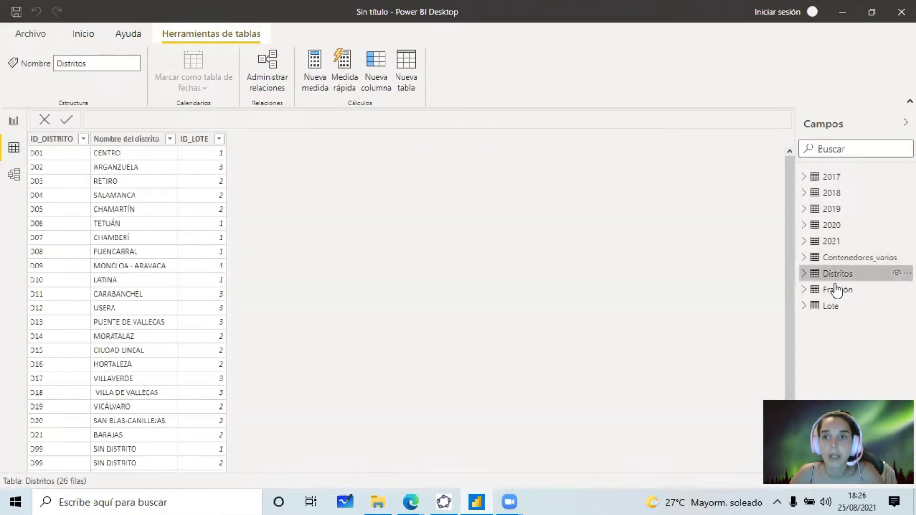
click(830, 194)
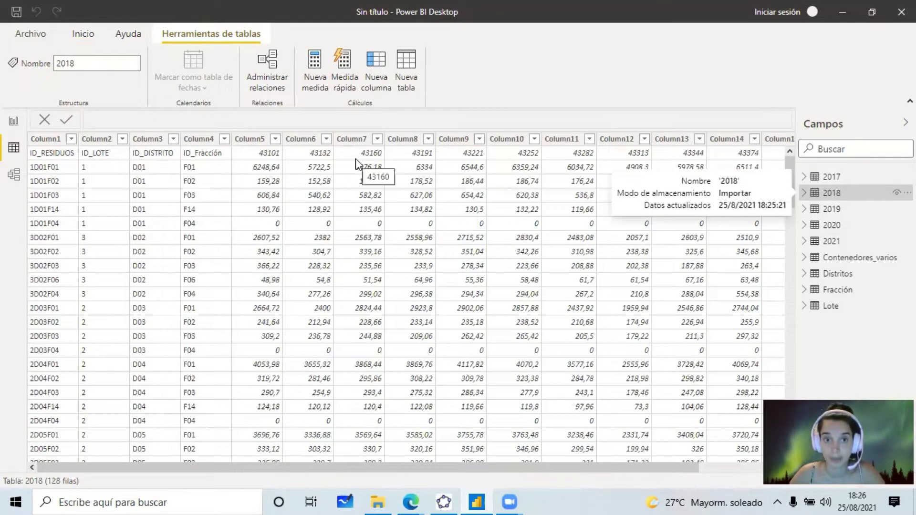
- Examine the table cards and their relationships in the data model diagram, with the properties and fields lists collapsed
click(15, 178)
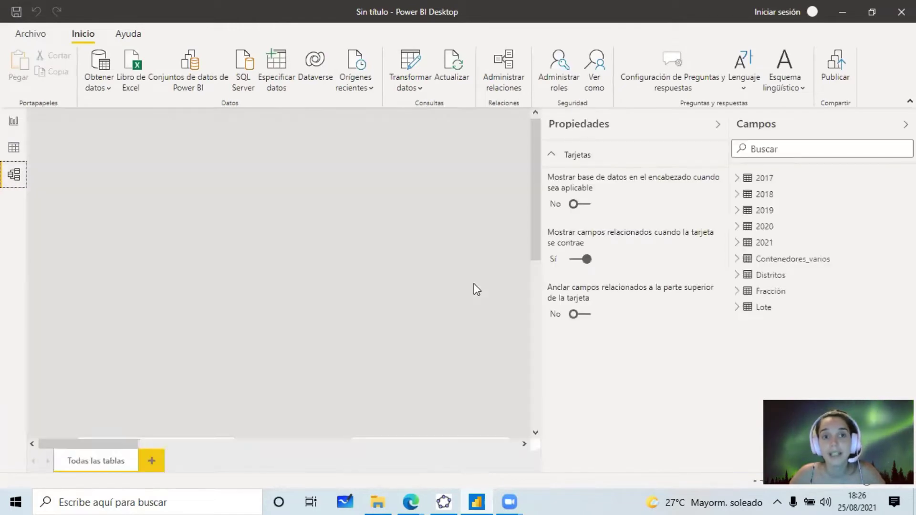
click(718, 125)
click(905, 124)
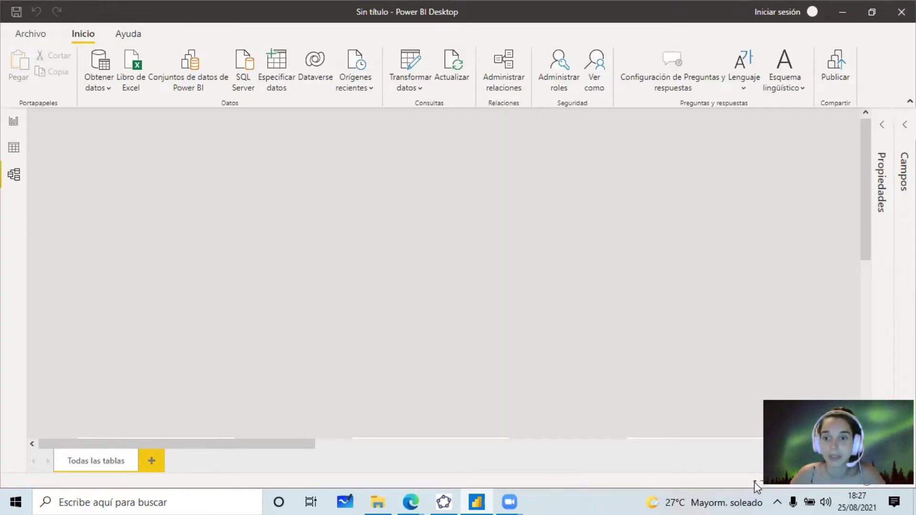
scroll(665, 311, down, 5)
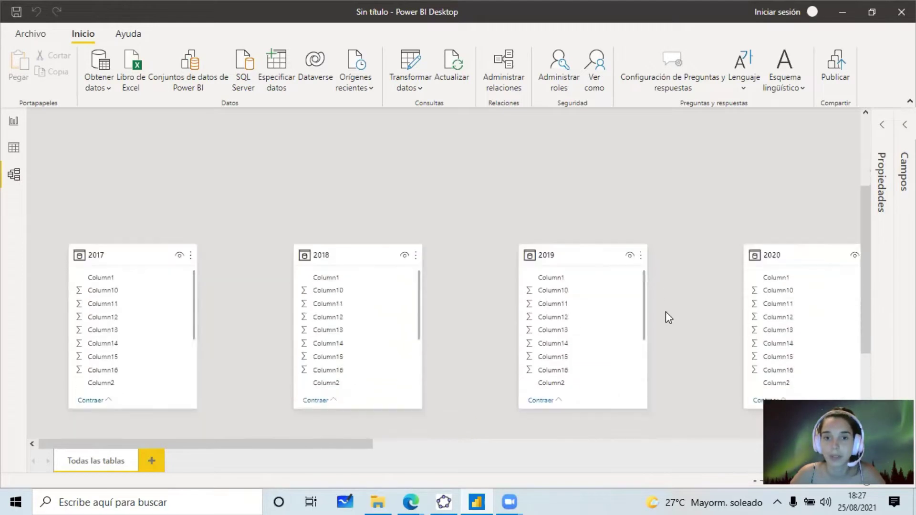
scroll(665, 311, up, 2)
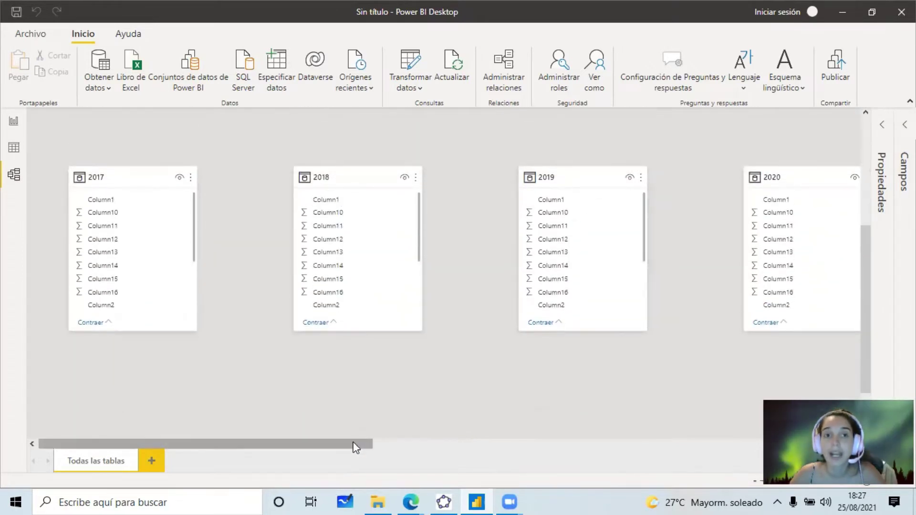
drag(356, 443, 681, 406)
scroll(686, 401, up, 5)
scroll(686, 401, down, 3)
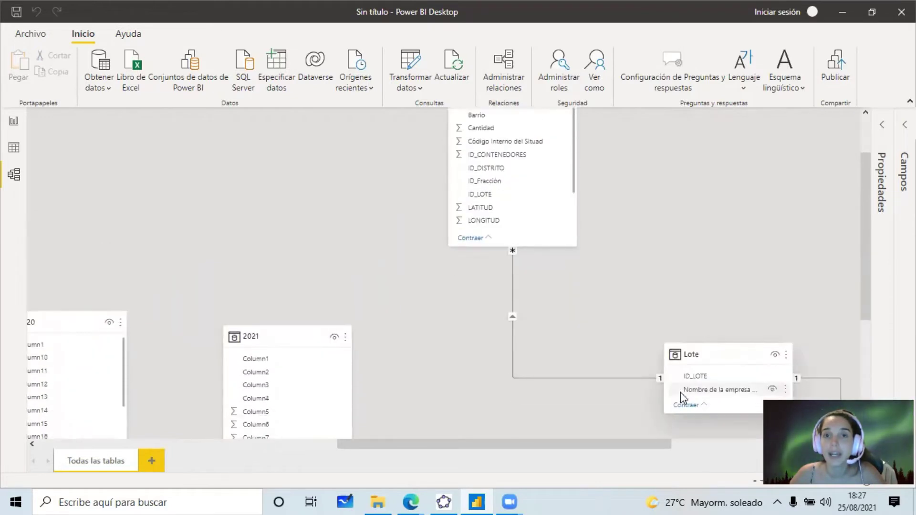
scroll(686, 401, up, 4)
scroll(510, 321, down, 3)
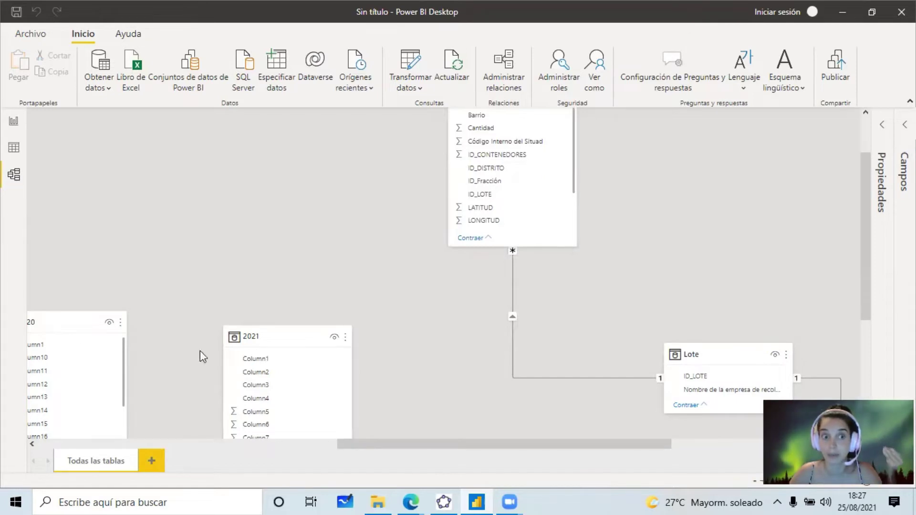
- Return to the table data, check Column4 of the 2018 table, and list the Fracción table's fields
click(13, 148)
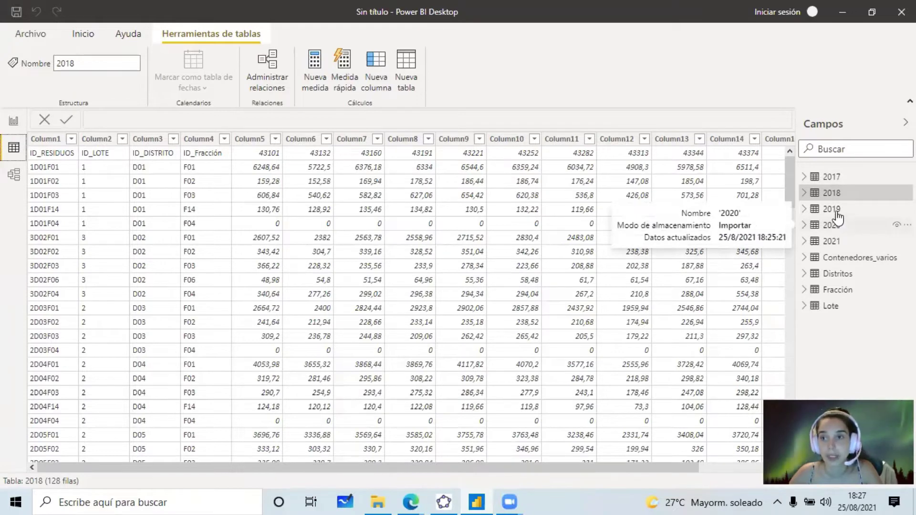
click(198, 152)
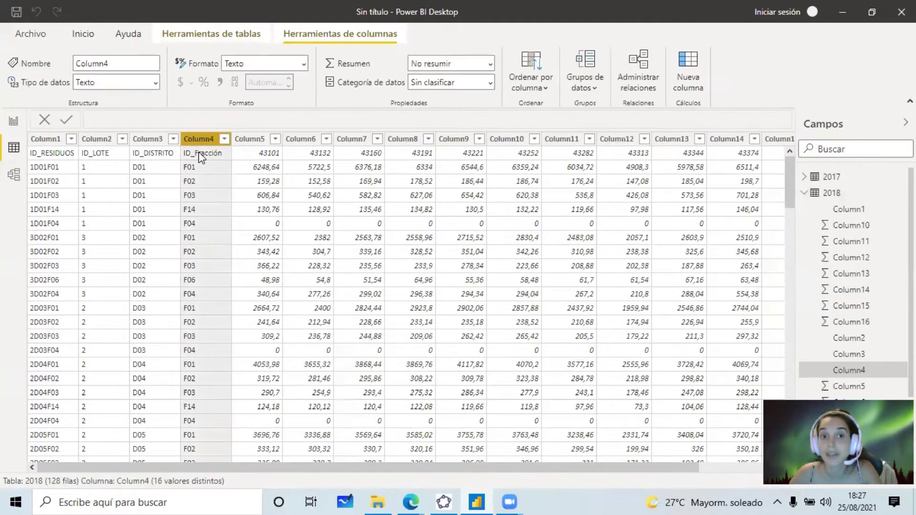
click(804, 193)
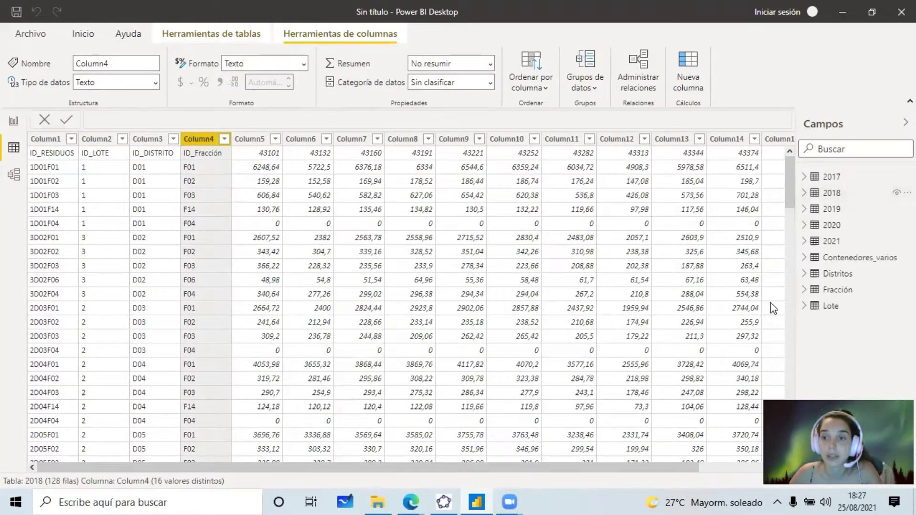
click(804, 291)
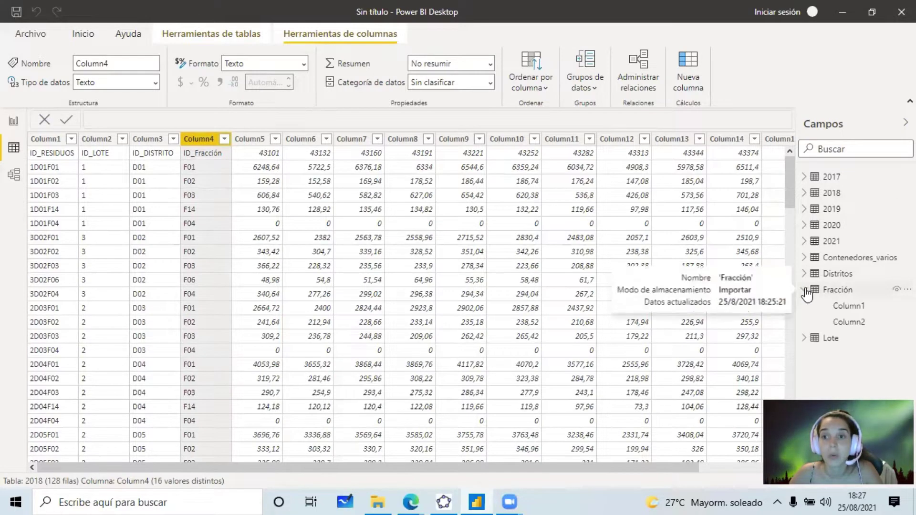
- Inspect the column names and first-row headers of the Fracción and 2018 tables
click(841, 292)
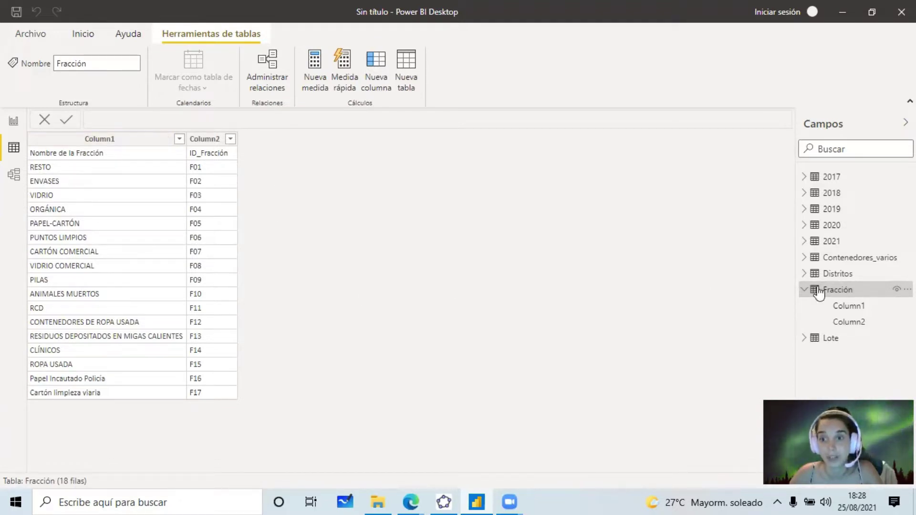
click(834, 198)
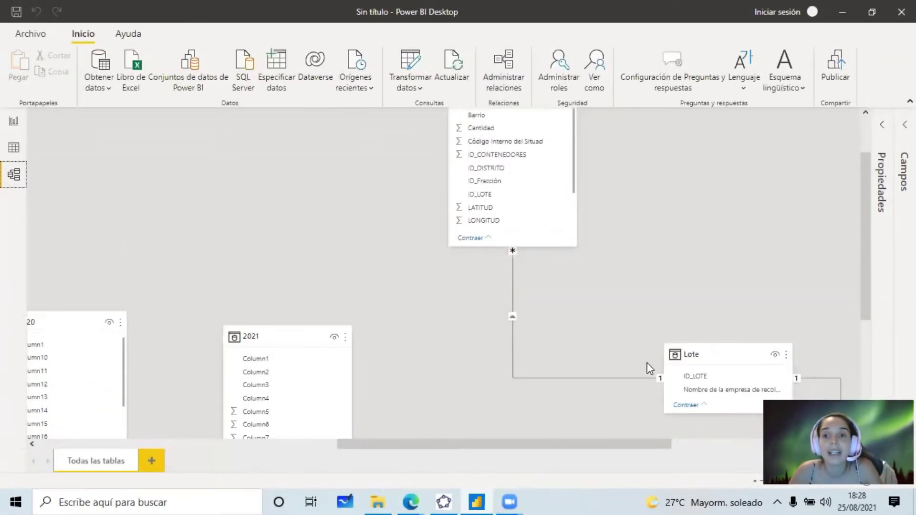
- Rearrange the model diagram so the Lote table card sits beside the Contenedores_varios card
scroll(642, 380, down, 1)
scroll(639, 382, up, 1)
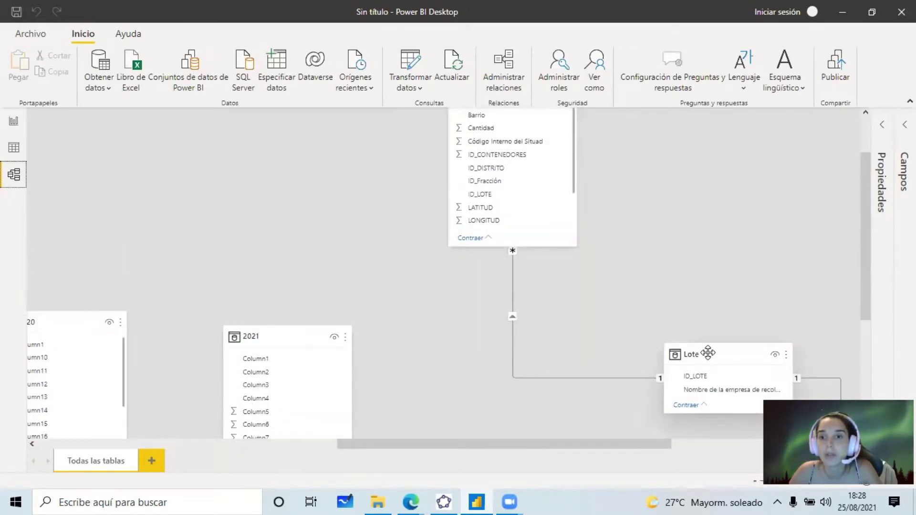
drag(708, 353, 695, 141)
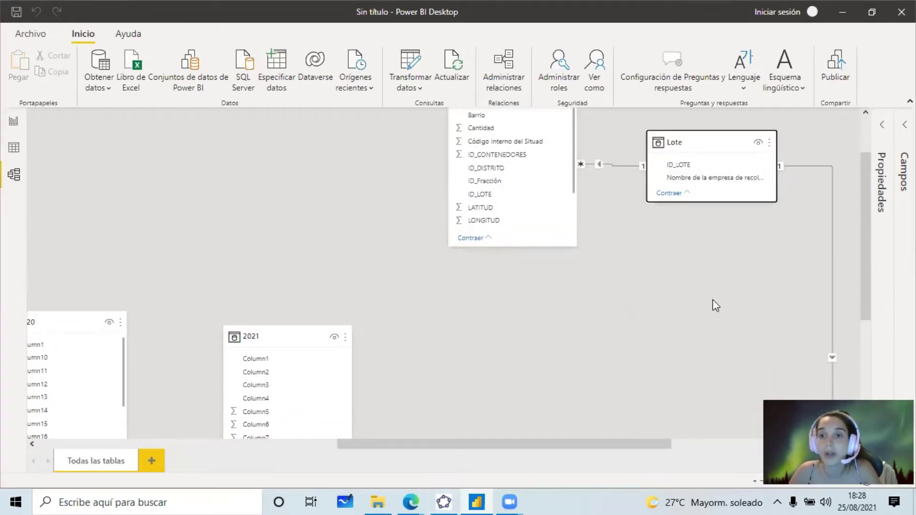
scroll(600, 291, up, 1)
drag(509, 159, 382, 159)
drag(691, 209, 626, 207)
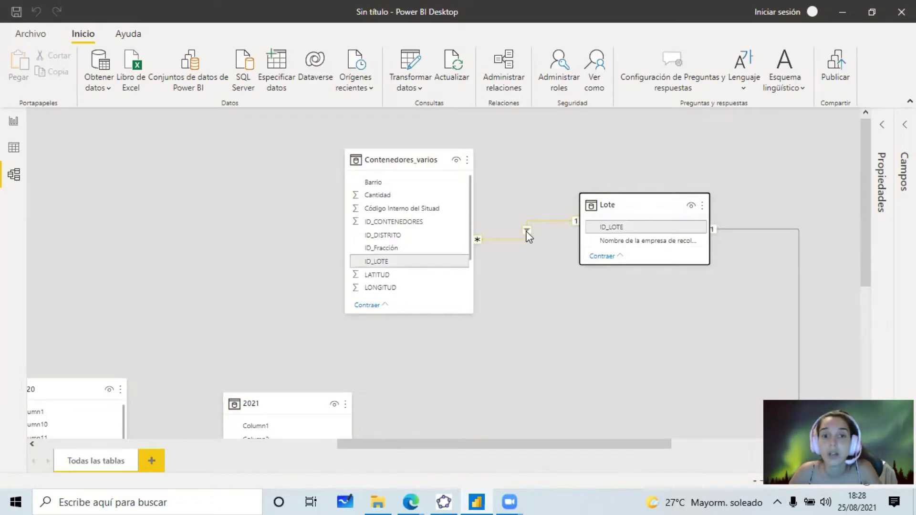
- Delete the relationship between the Contenedores_varios and Lote tables
right_click(528, 234)
click(571, 253)
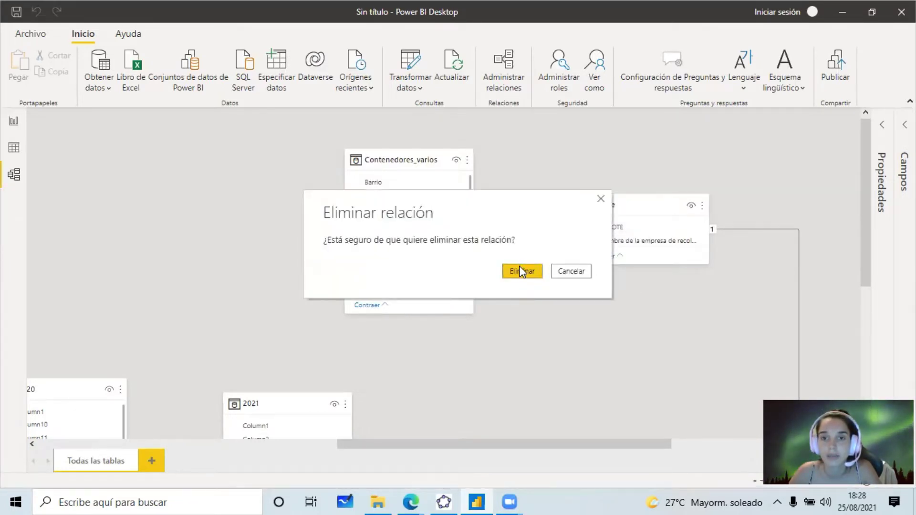
click(521, 269)
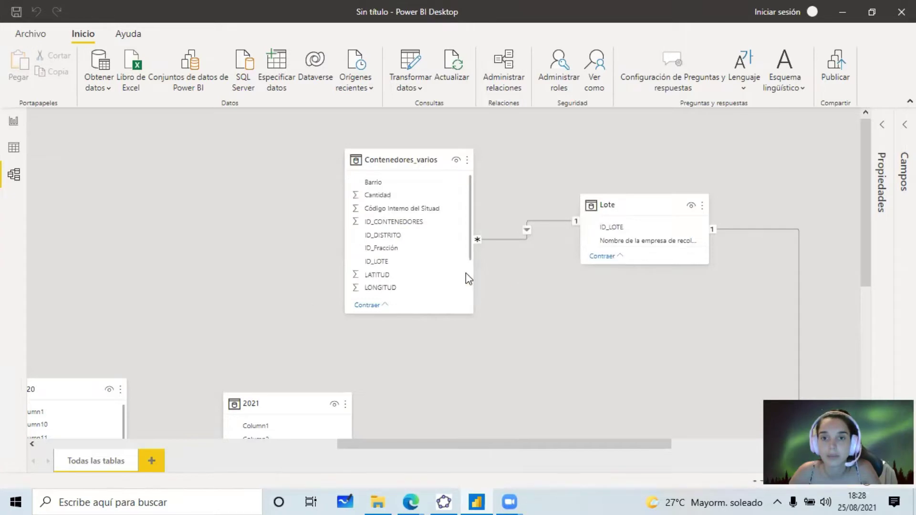
- Create a relationship from ID_LOTE in Contenedores_varios to ID_LOTE in Lote
click(377, 263)
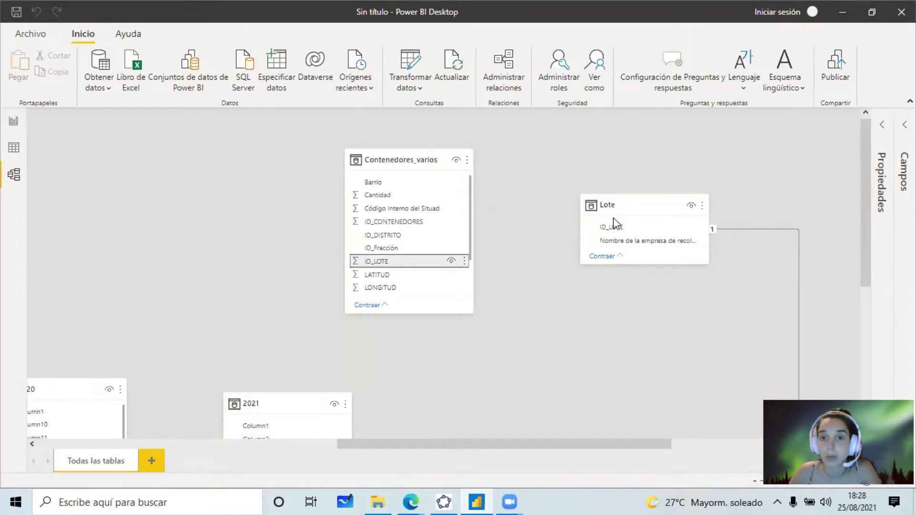
click(616, 227)
click(390, 263)
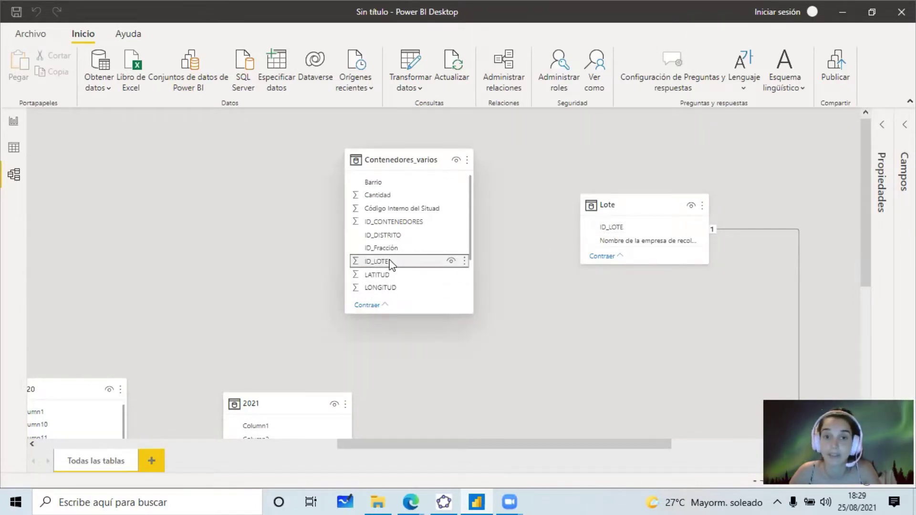
drag(385, 261, 638, 229)
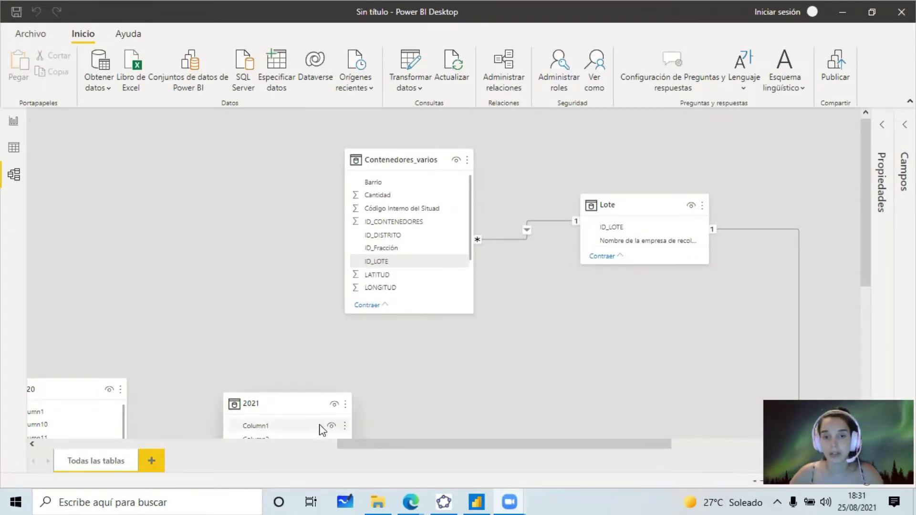
- Open the Power Query editor and use the first row of the 2021 query as its column headers
scroll(384, 400, down, 5)
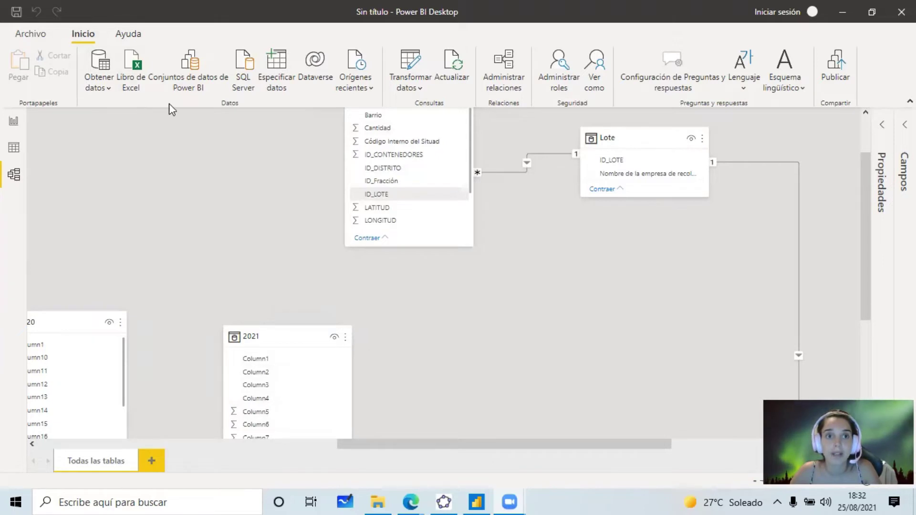
click(411, 67)
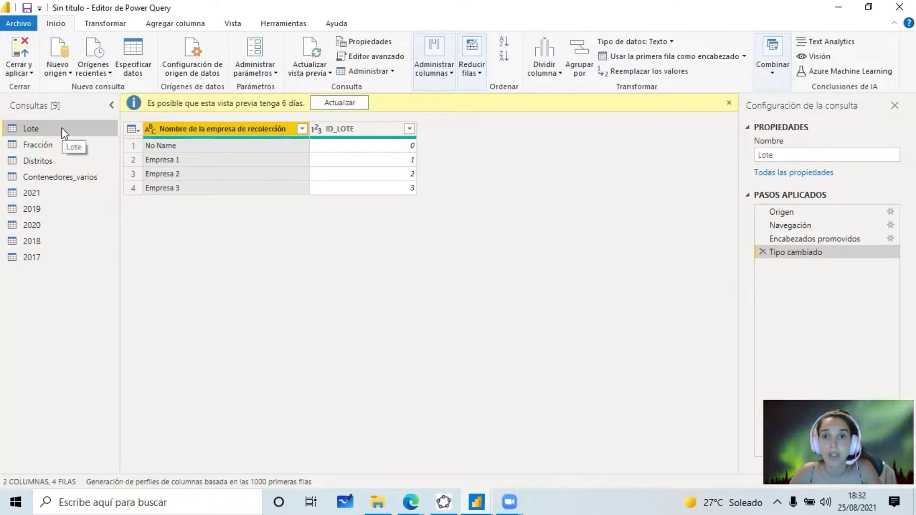
click(53, 197)
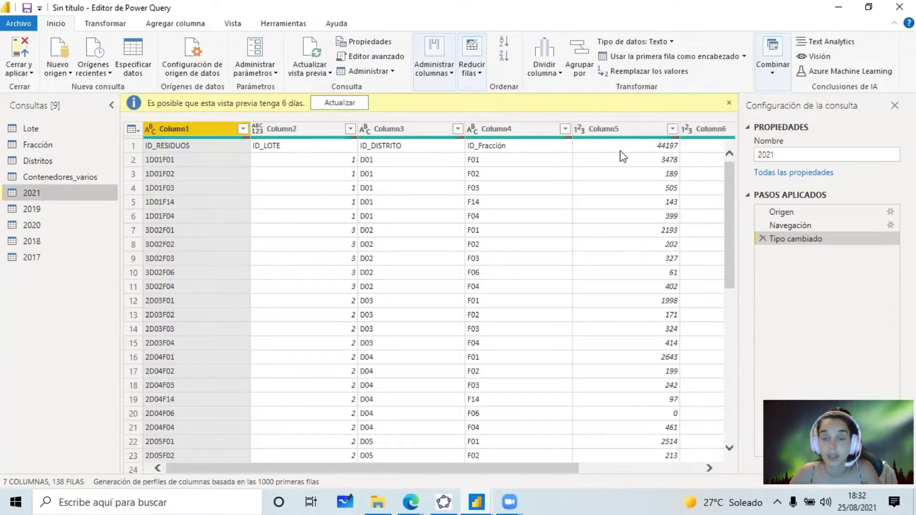
click(118, 27)
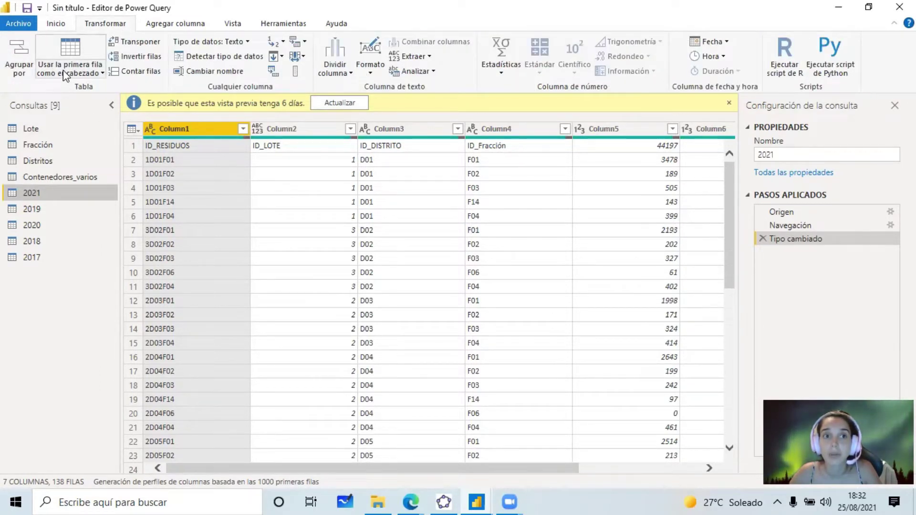
click(84, 49)
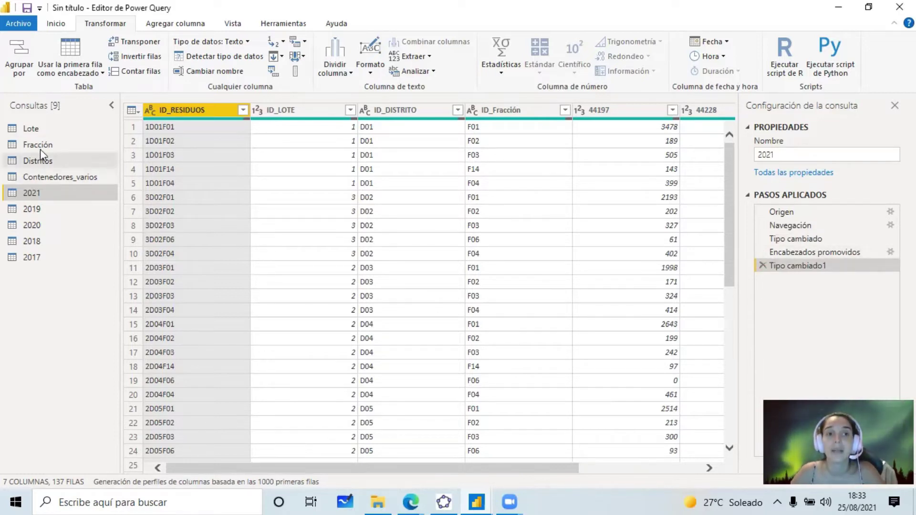
- Turn the Lote query's headers into its first row, and remove the resulting header and type-change steps
click(42, 130)
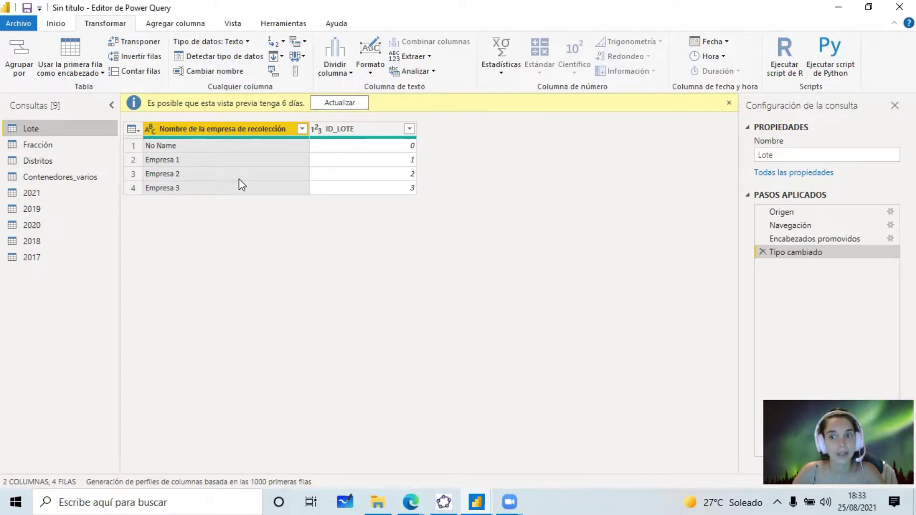
click(102, 74)
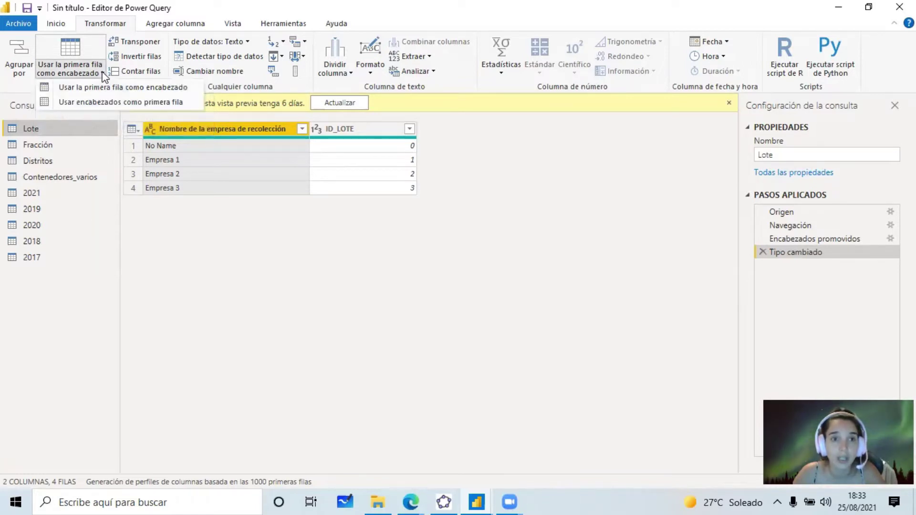
click(112, 102)
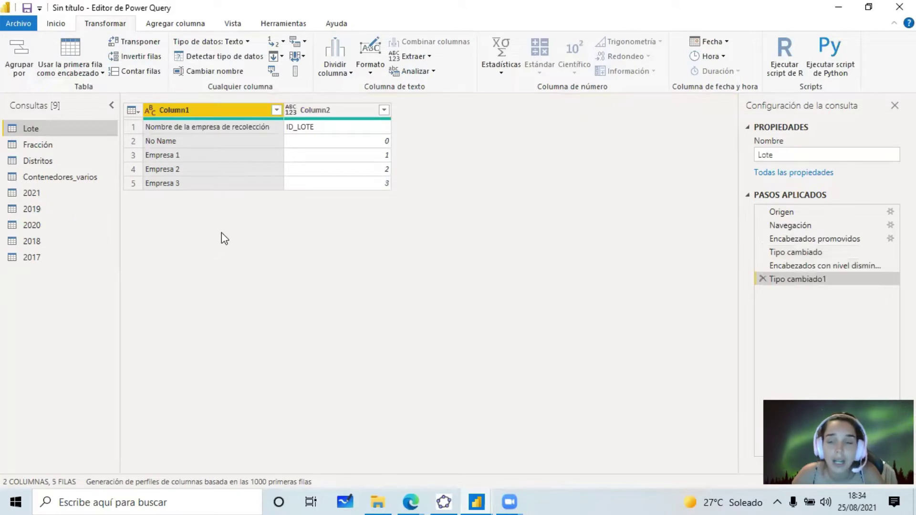
click(762, 279)
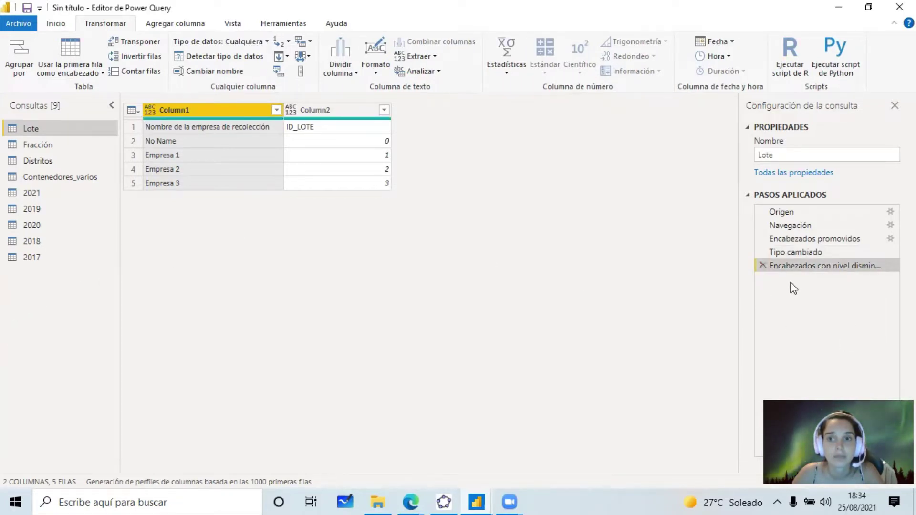
click(761, 266)
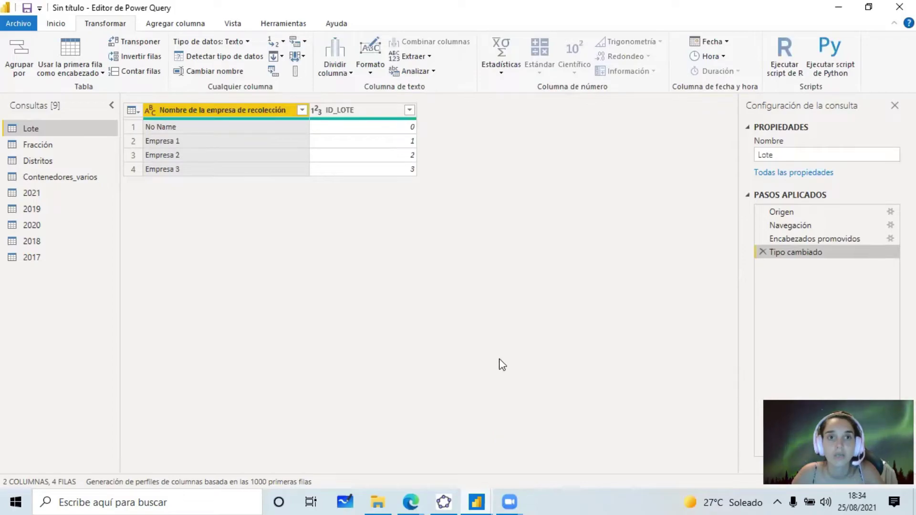
- Promote the 2021 query's first row to headers once more, and delete the extra steps Tipo cambiado2 and Encabezados promovidos1
click(31, 193)
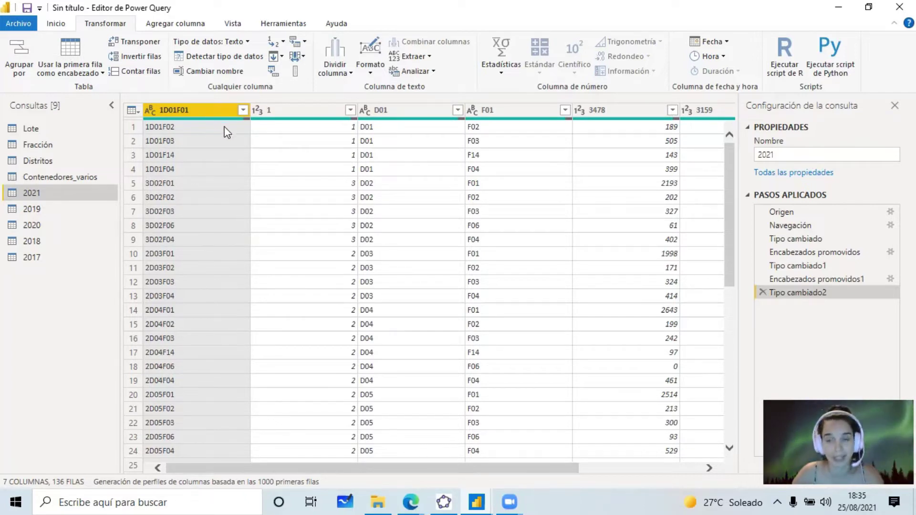
click(764, 294)
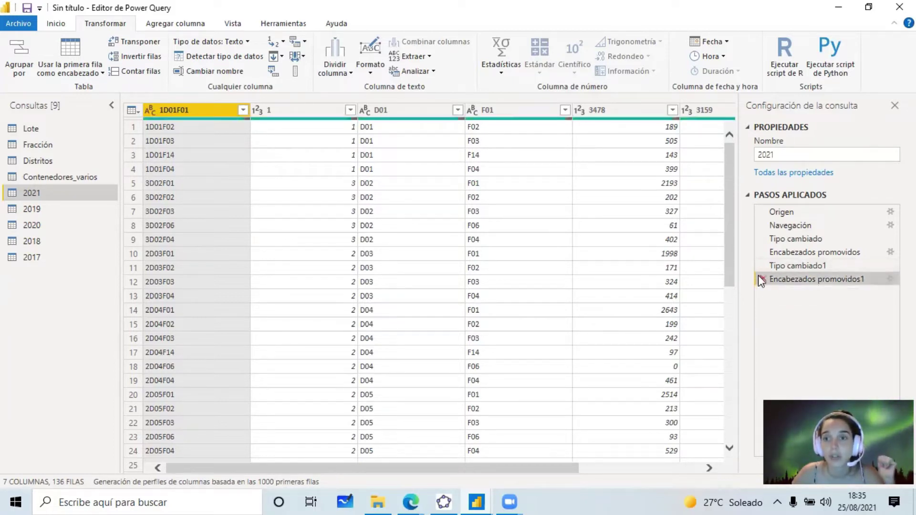
click(763, 279)
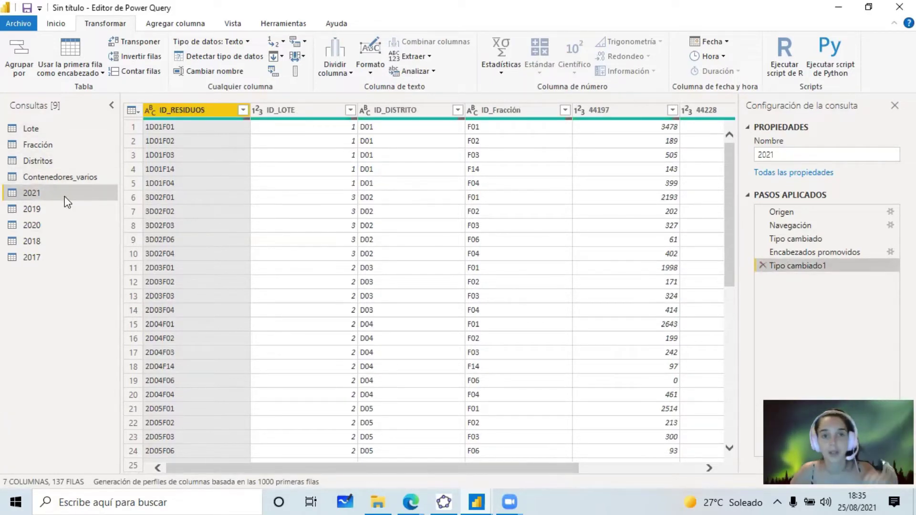
- Check the headers of the Contenedores_varios, Distritos and Lote queries, and use the Fracción query's first row as its headers
click(88, 175)
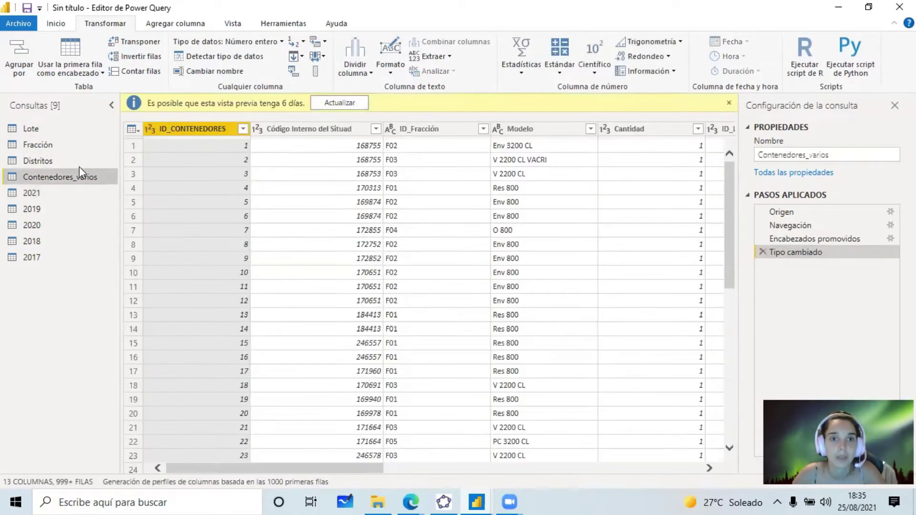
click(77, 159)
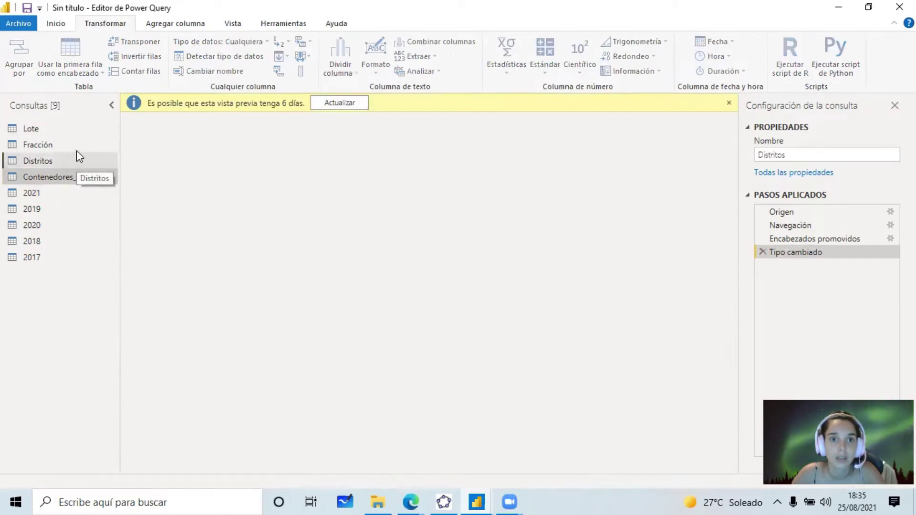
click(76, 150)
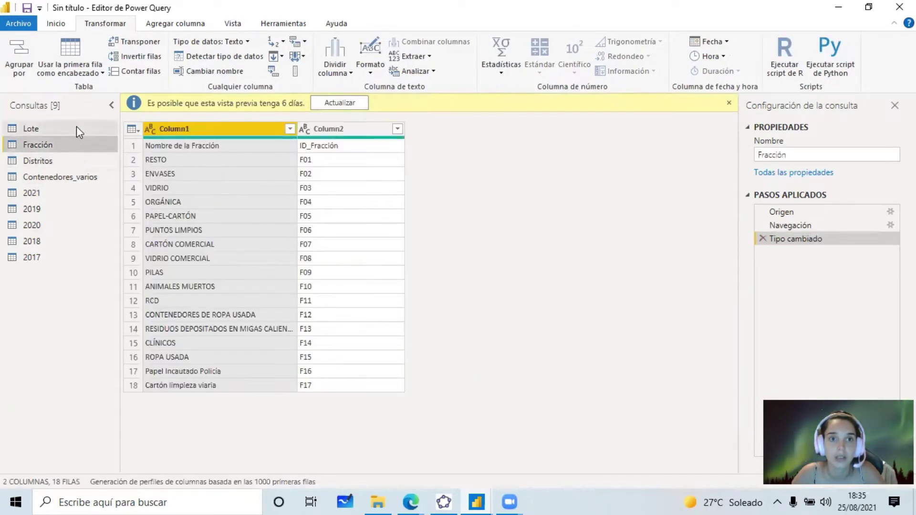
click(77, 127)
click(75, 145)
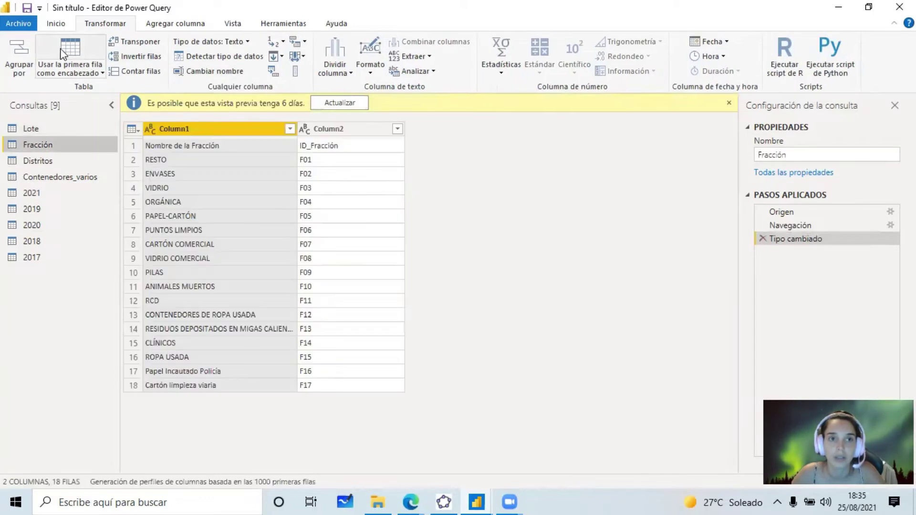
click(61, 48)
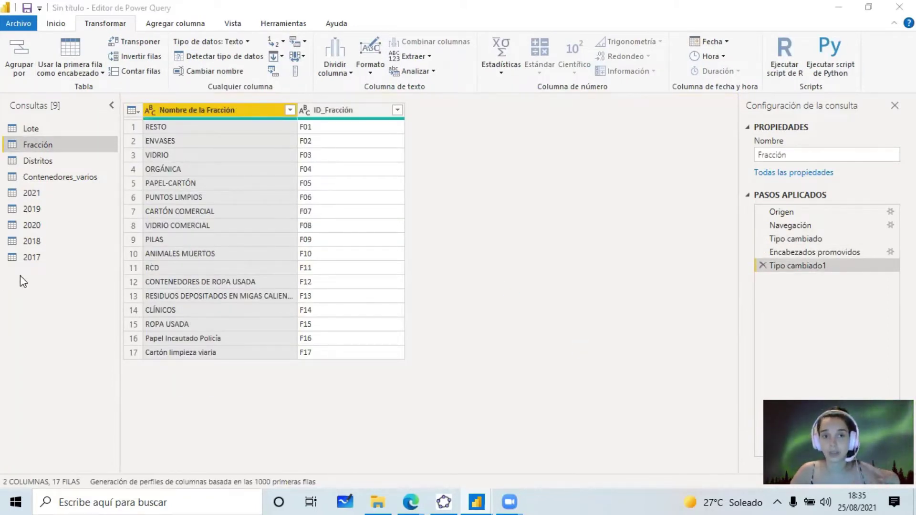
- With the Lote query selected, review the options for applying the query changes and closing the editor
click(47, 128)
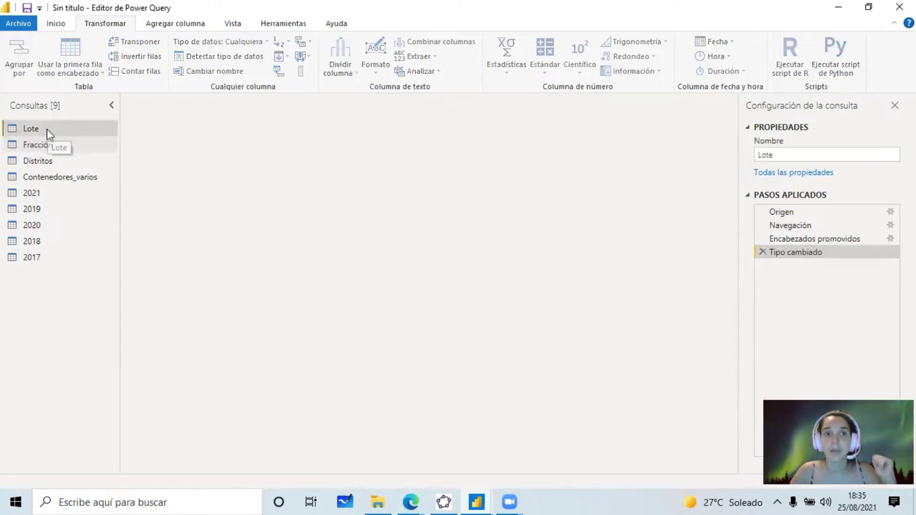
click(45, 23)
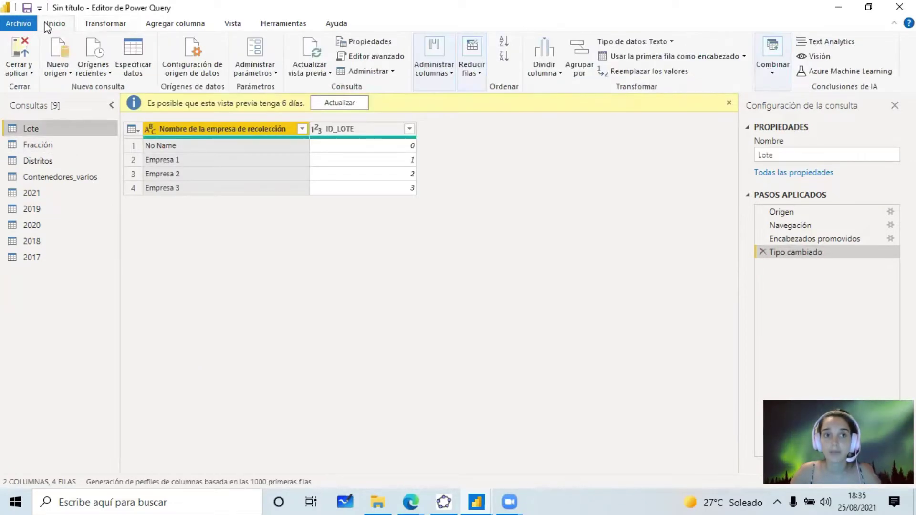
click(32, 74)
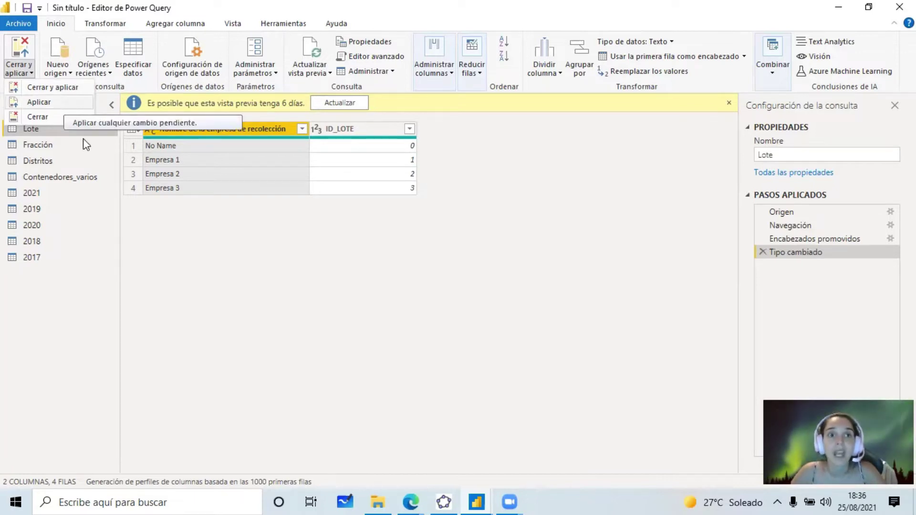
click(216, 277)
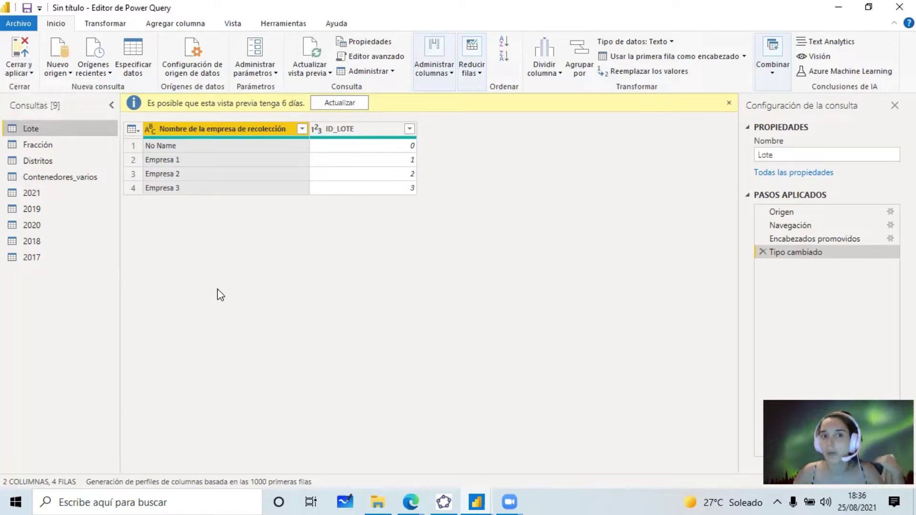
- Return to the main Power BI Desktop window and apply the pending query changes to the data model
click(491, 501)
click(446, 454)
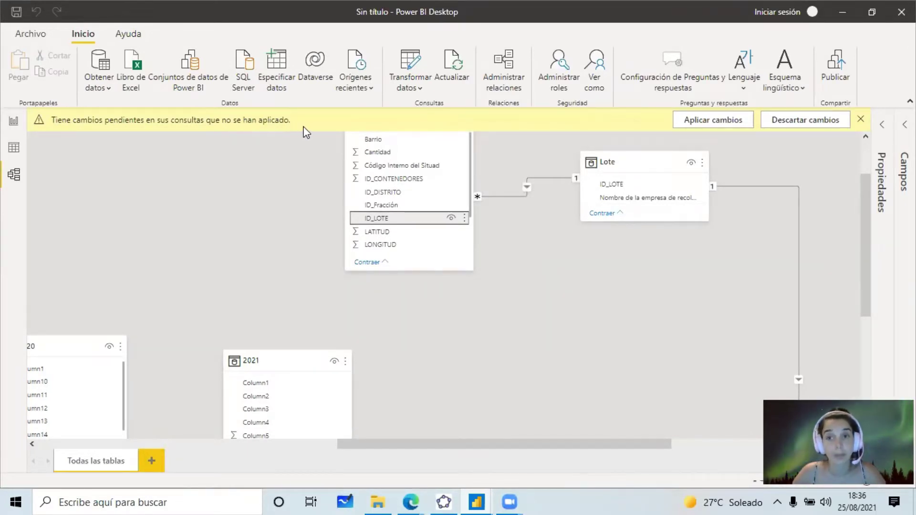
click(728, 120)
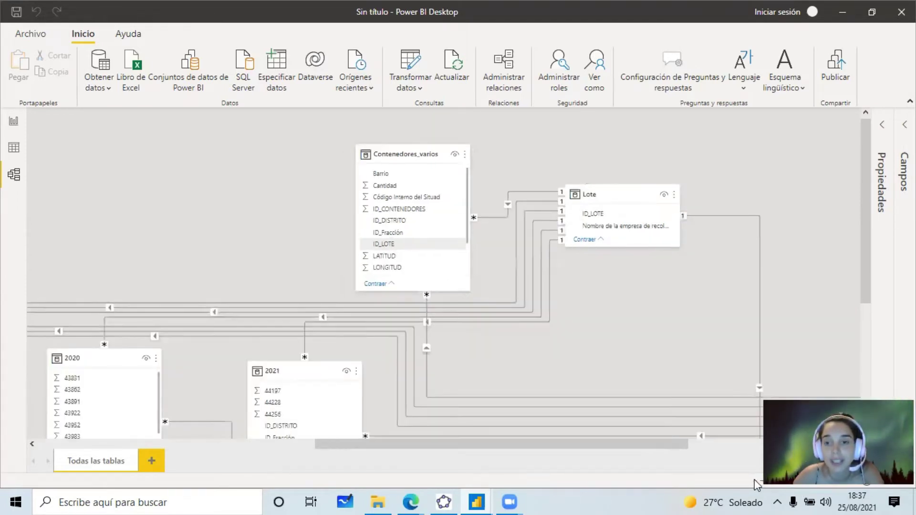
click(755, 481)
click(757, 482)
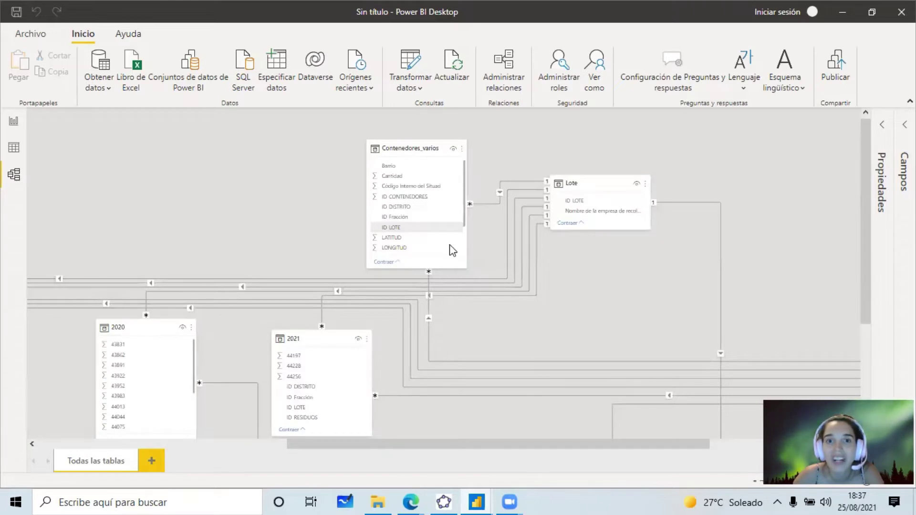
- Arrange the model diagram with Contenedores_varios above the 2020 table, Lote above the 2021 table and Distritos beside Lote
drag(415, 148, 149, 148)
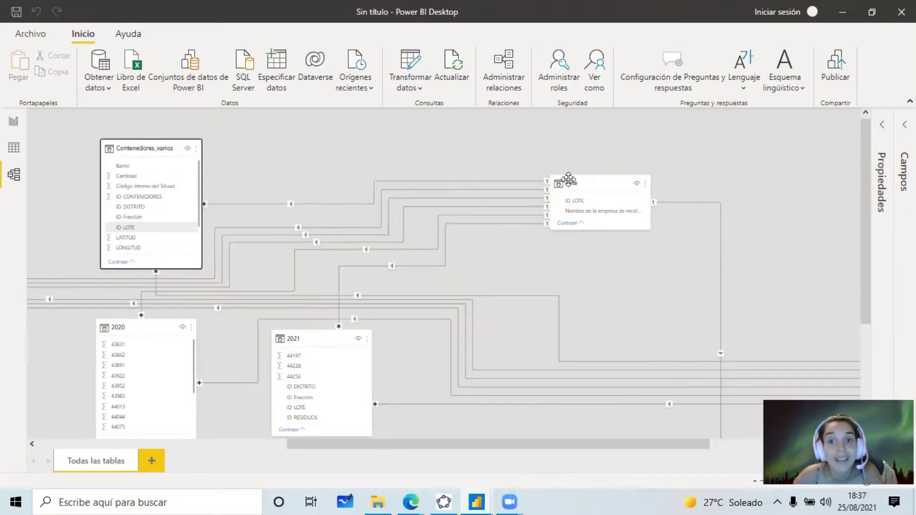
drag(566, 181, 282, 153)
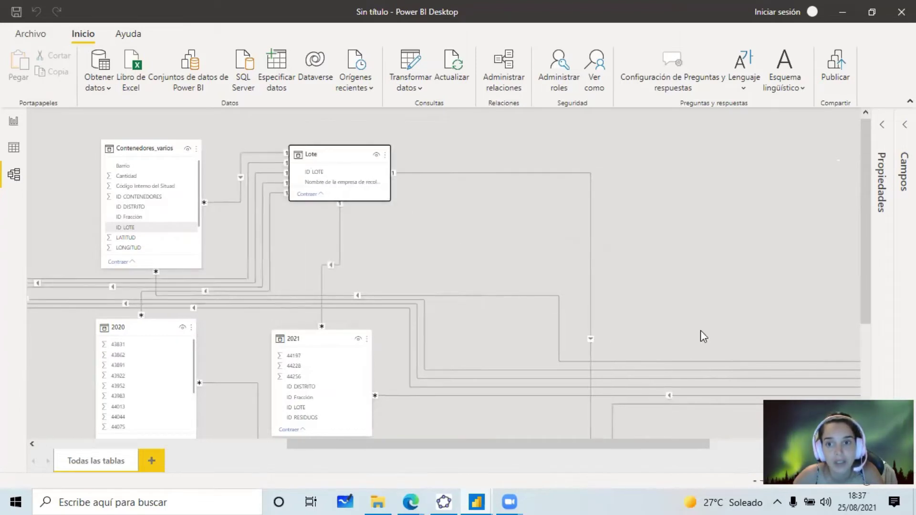
scroll(701, 334, down, 3)
drag(825, 311, 530, 133)
- Move the Fracción table to the other end of the model diagram, above the 2017 and 2018 tables
drag(416, 448, 673, 447)
drag(773, 358, 70, 141)
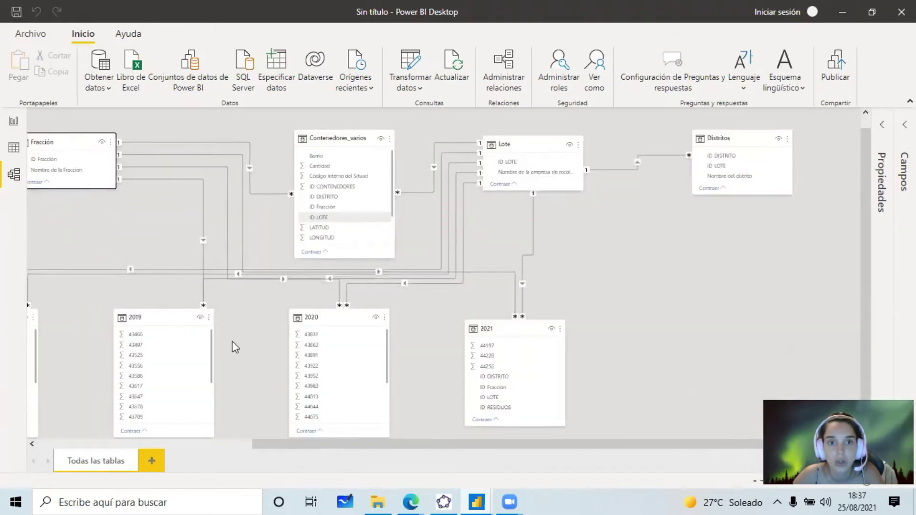
drag(385, 442, 230, 474)
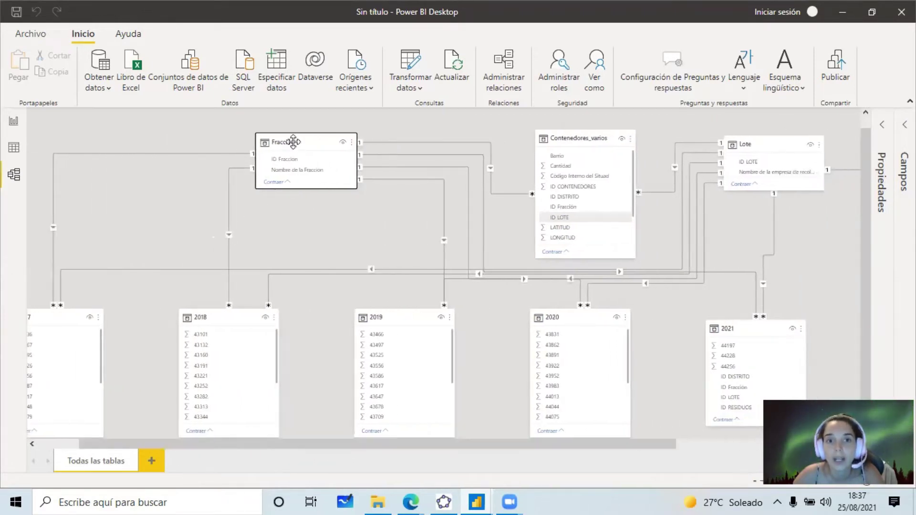
drag(292, 143, 86, 124)
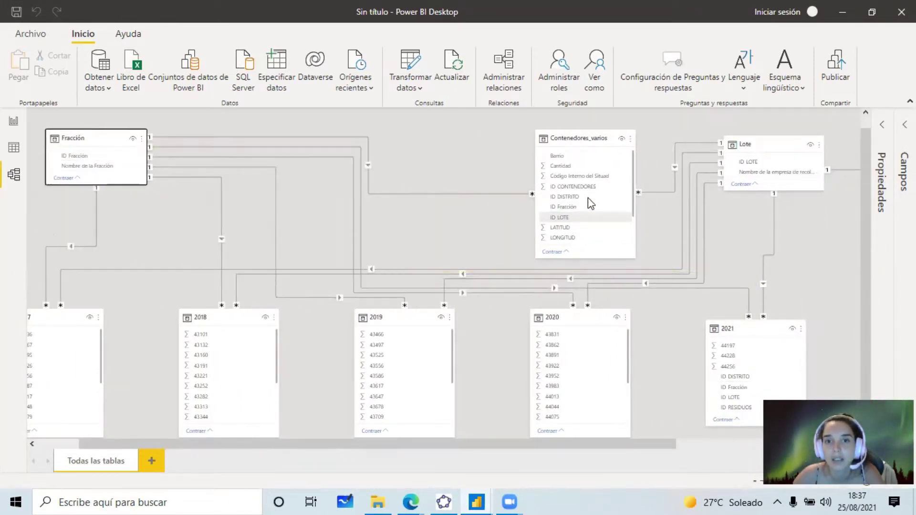
- Line up Contenedores_varios, Lote and Distritos in one row beside Fracción, above the yearly tables
drag(579, 138, 328, 143)
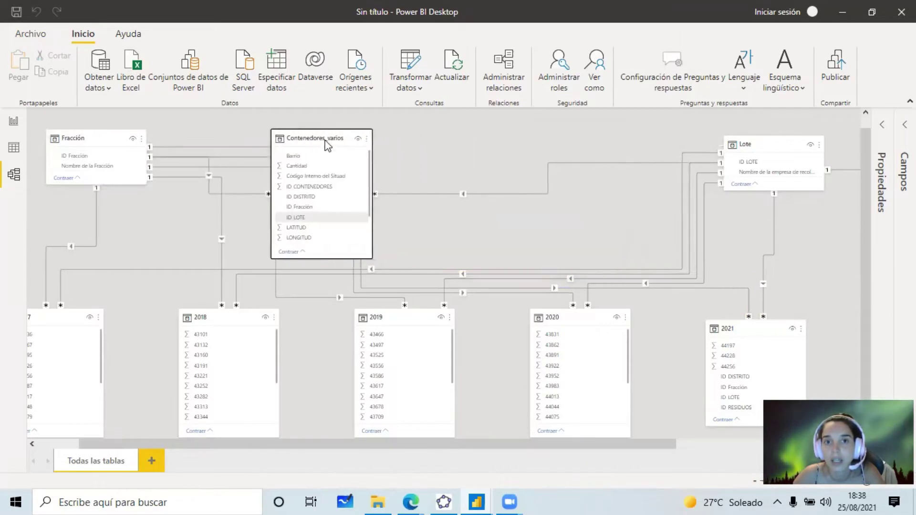
click(752, 143)
drag(753, 143, 562, 141)
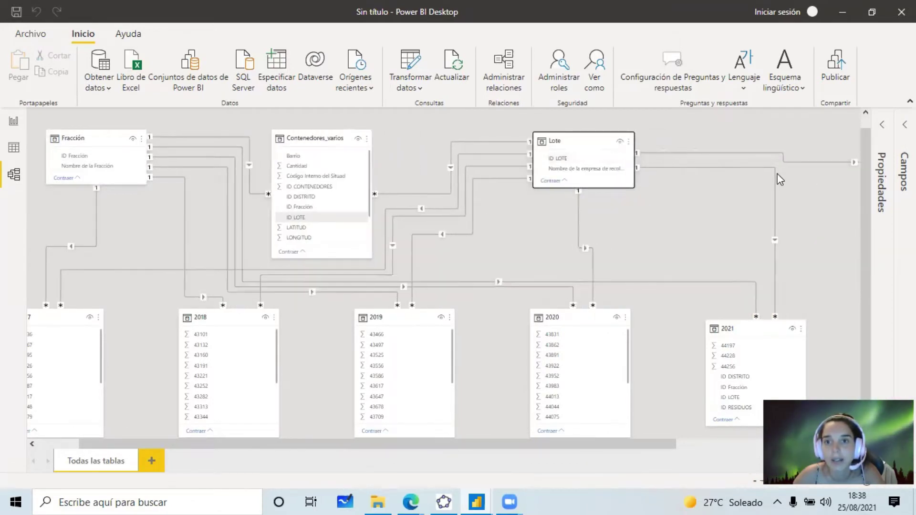
drag(544, 448, 650, 445)
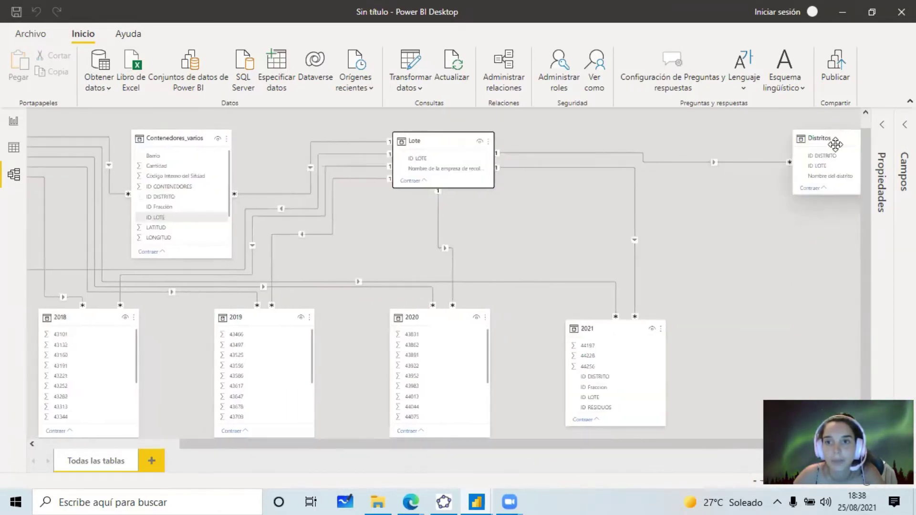
drag(826, 143, 802, 149)
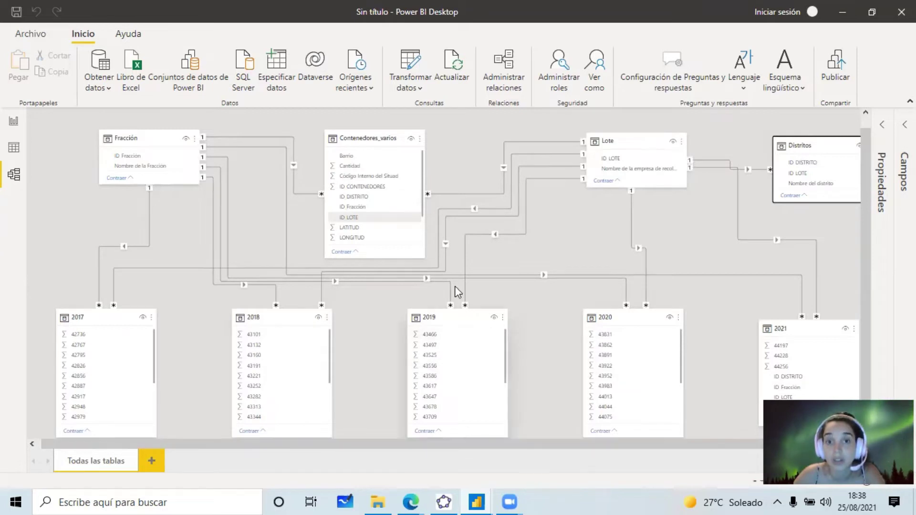
- Examine up close the relationship lines and cardinalities linking Contenedores_varios, Lote and Distritos
click(832, 482)
click(832, 482)
click(833, 482)
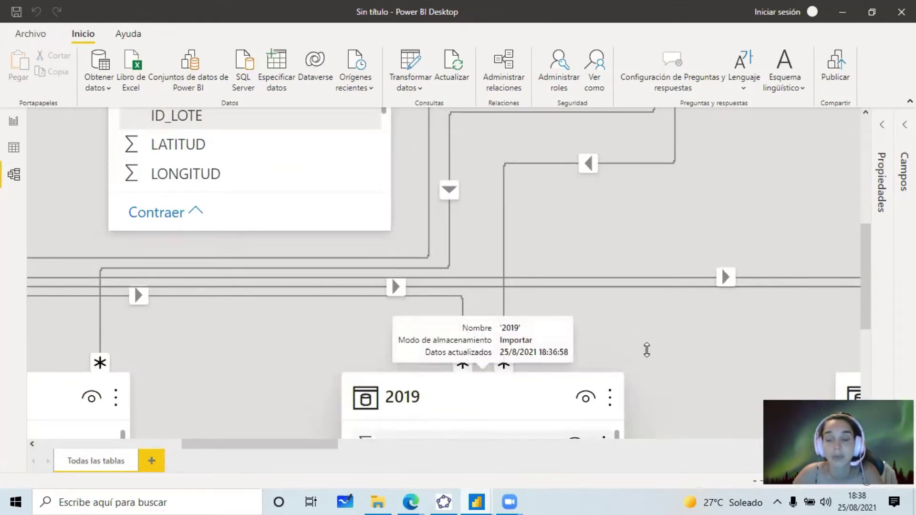
scroll(636, 363, up, 5)
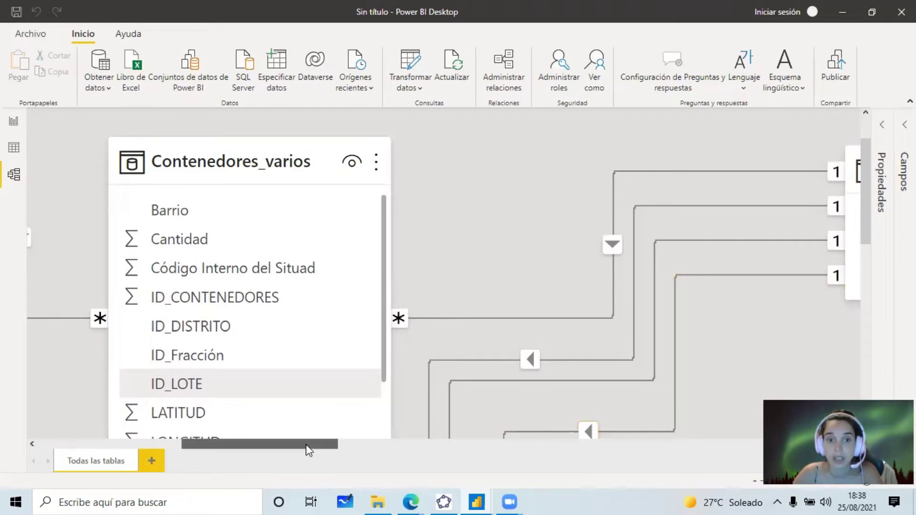
drag(306, 445, 325, 444)
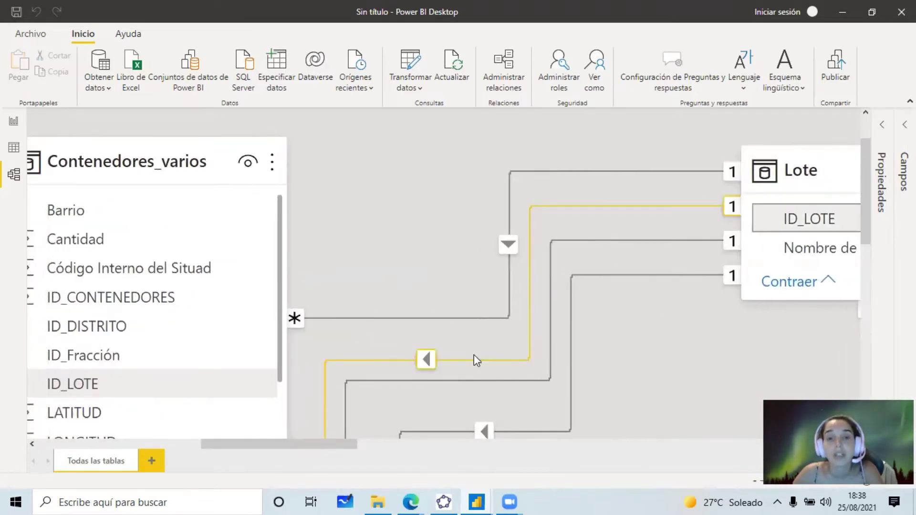
scroll(474, 356, down, 3)
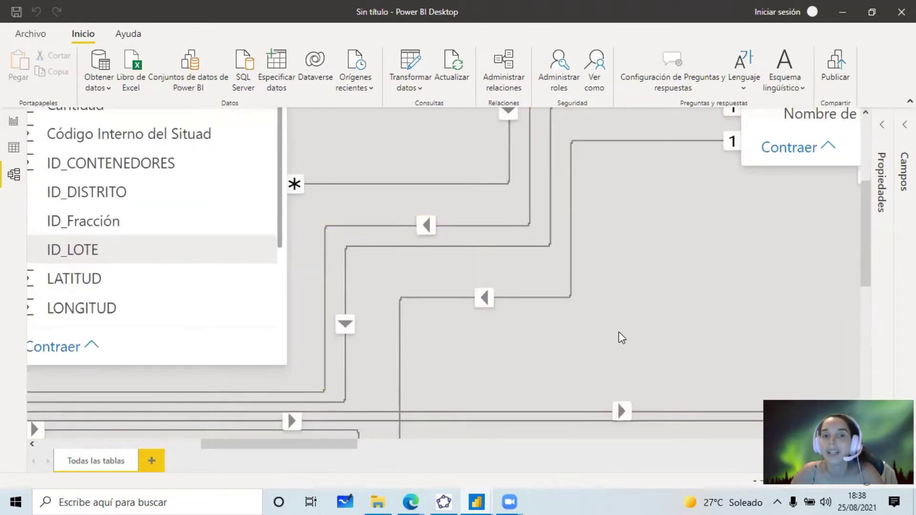
scroll(617, 340, up, 3)
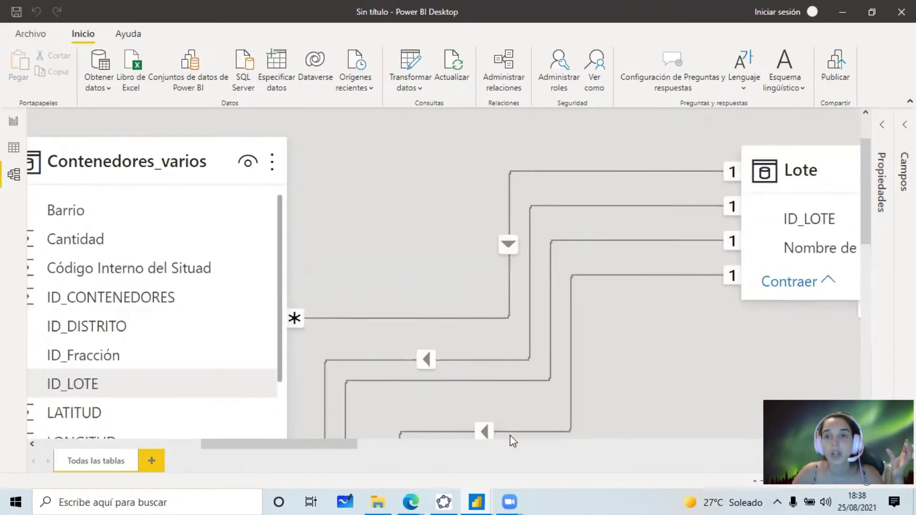
drag(330, 450, 456, 445)
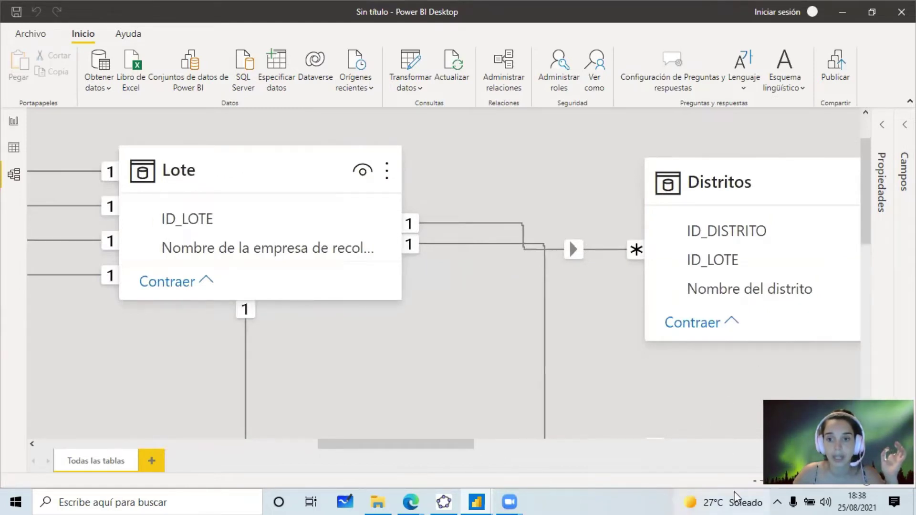
- Move the 2021 table closer to the Distritos table in the model diagram
click(754, 482)
click(753, 482)
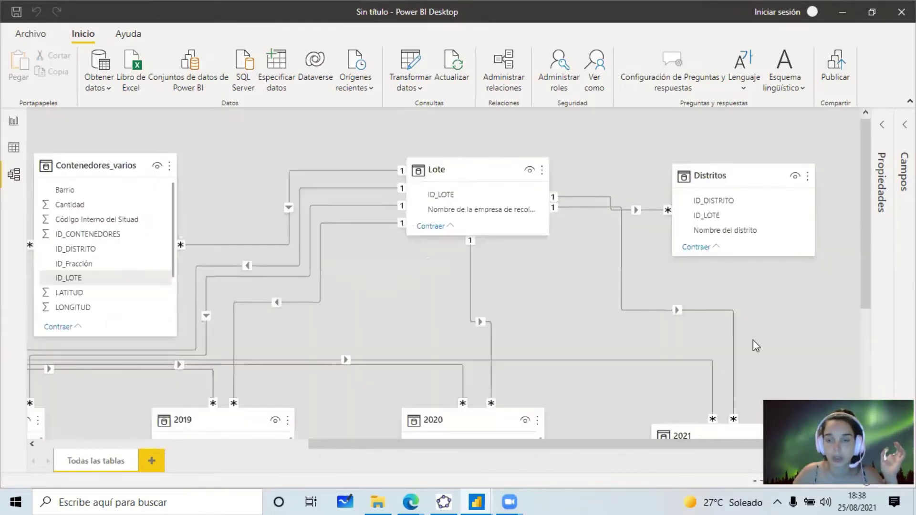
scroll(753, 340, down, 3)
scroll(703, 358, down, 3)
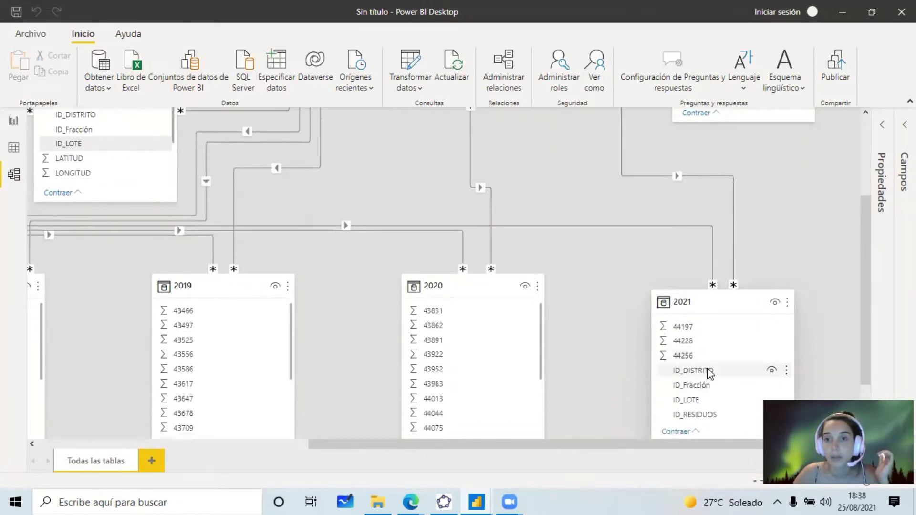
drag(730, 302, 730, 229)
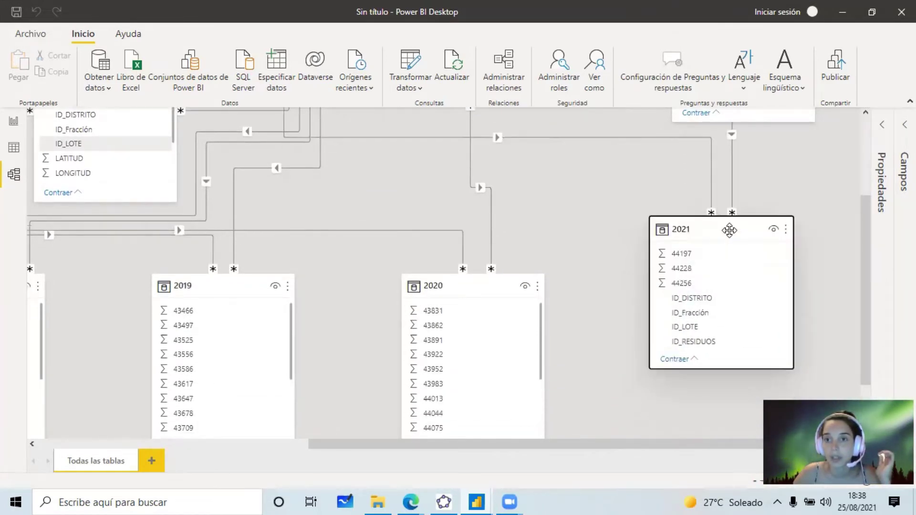
scroll(730, 229, up, 3)
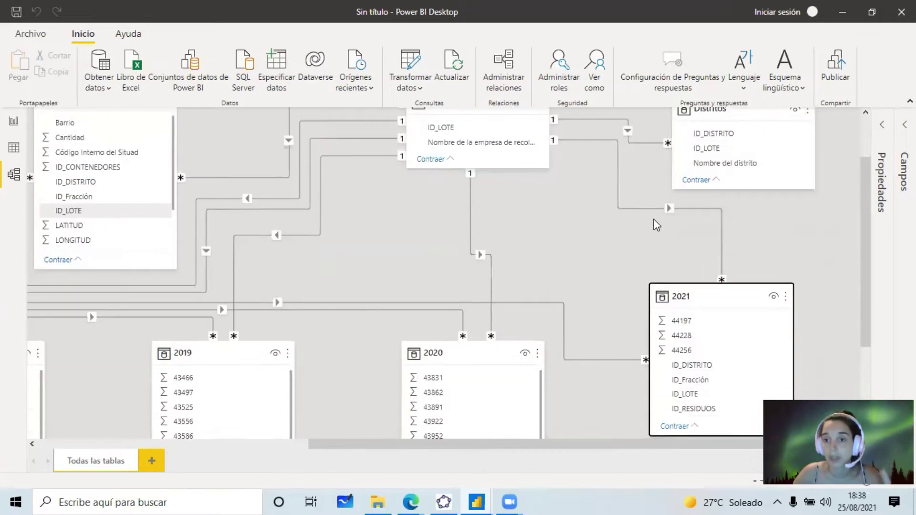
- Try to create a relationship between the ID_DISTRITO fields of the 2021 and Distritos tables
click(733, 136)
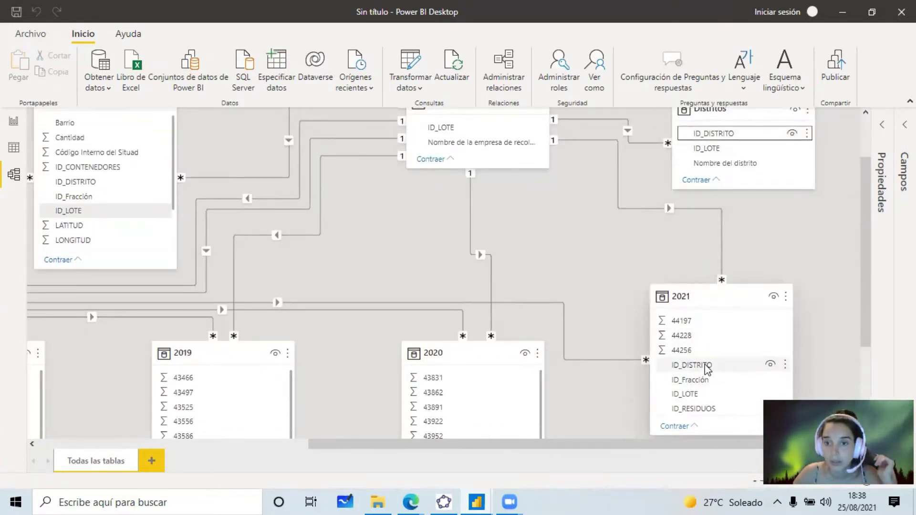
drag(718, 367, 733, 133)
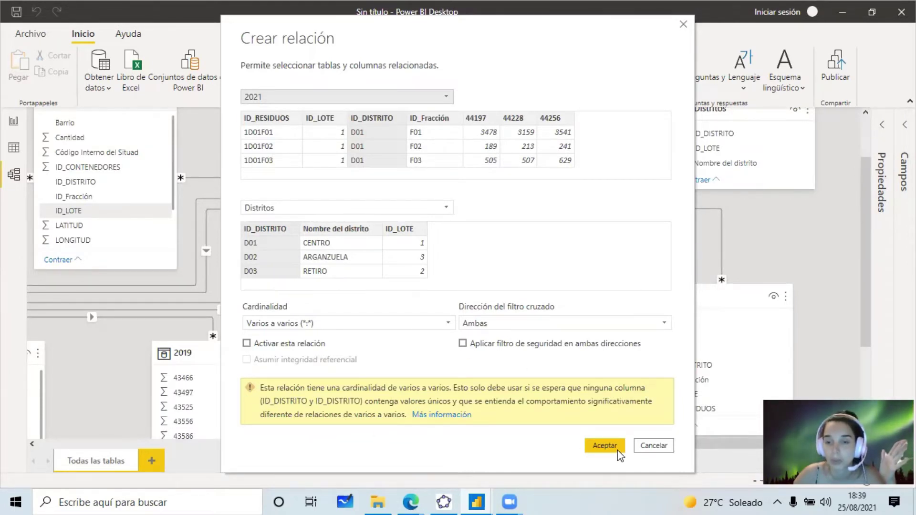
click(655, 446)
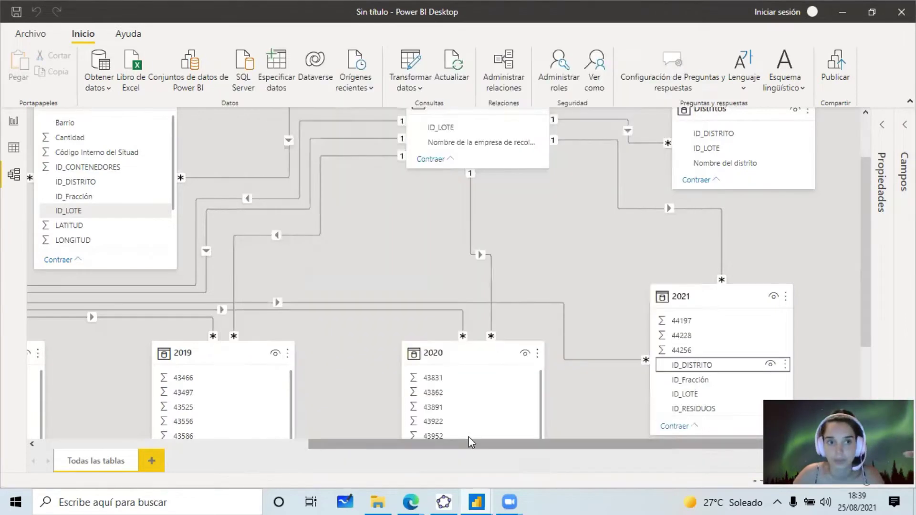
- Inspect the data of the ID_DISTRITO columns in the Distritos and 2021 tables
click(14, 148)
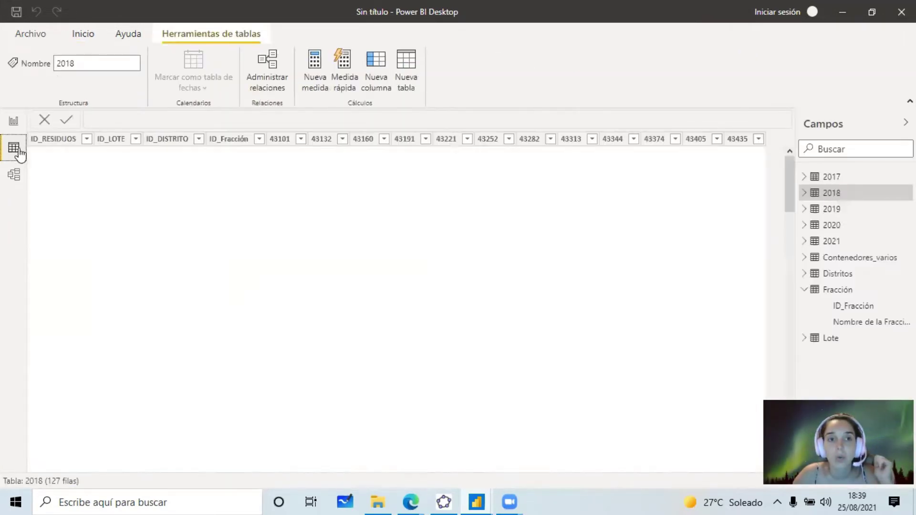
click(836, 275)
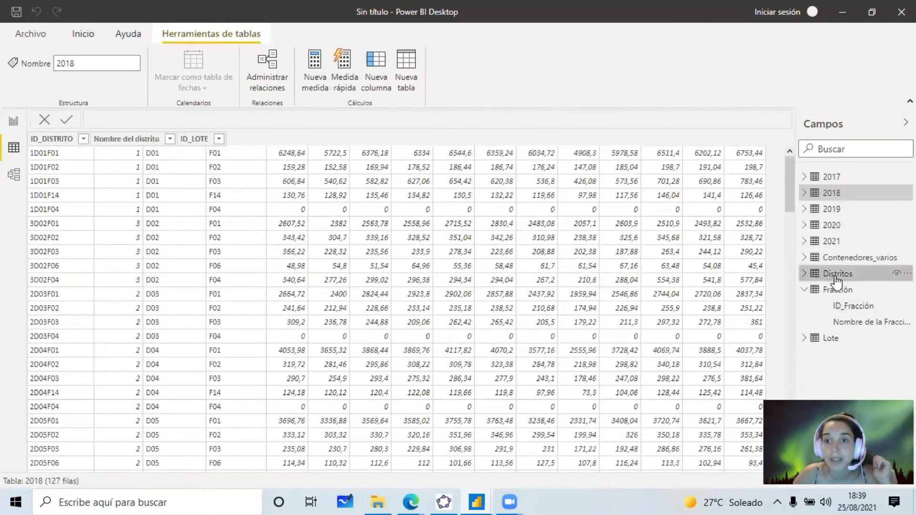
click(52, 139)
scroll(49, 320, down, 1)
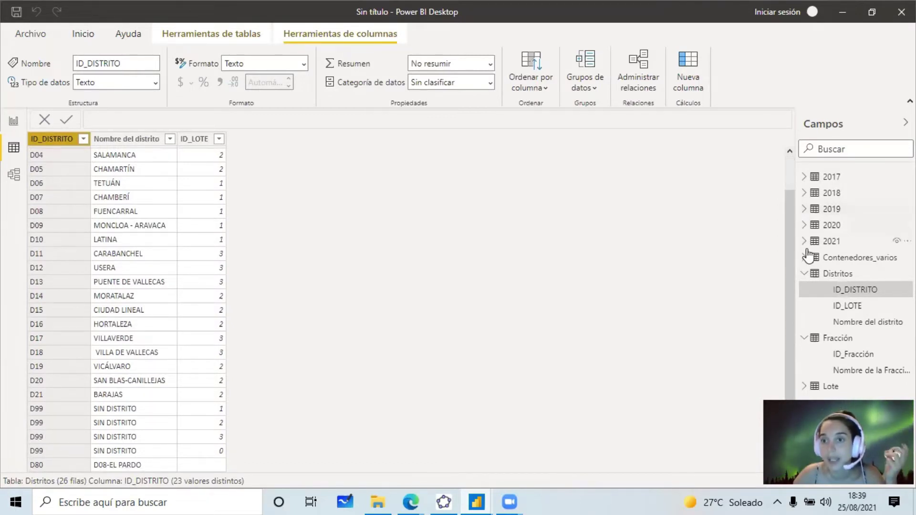
click(830, 242)
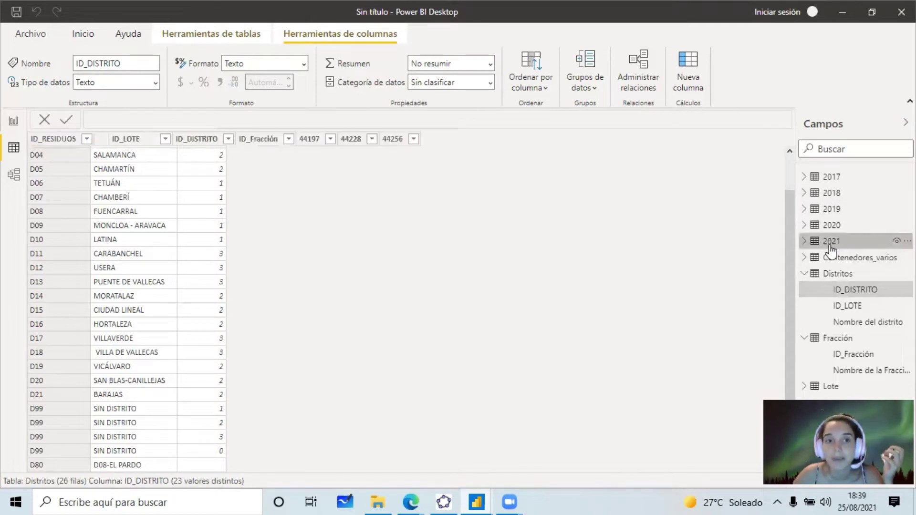
click(158, 139)
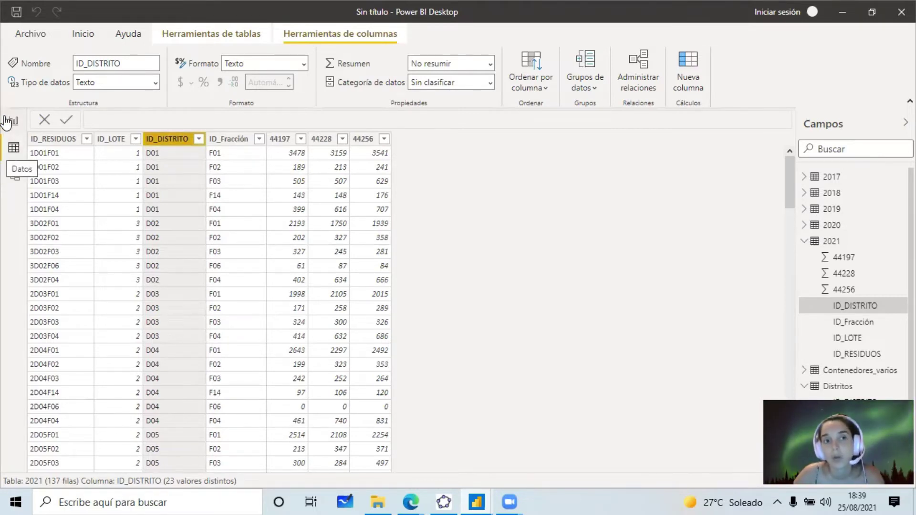
- Check the Distritos table's rows for repeated ID_DISTRITO values, and go back to its relationships in the model diagram
click(13, 180)
click(13, 147)
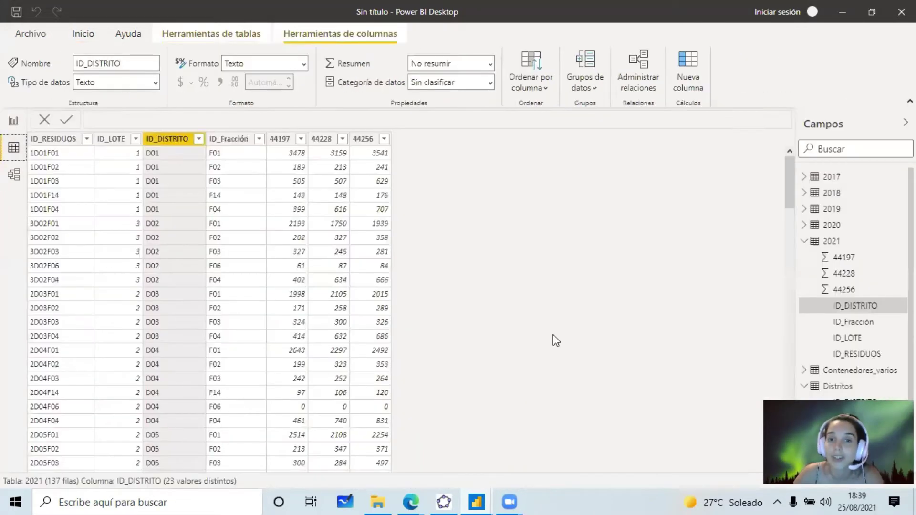
click(860, 390)
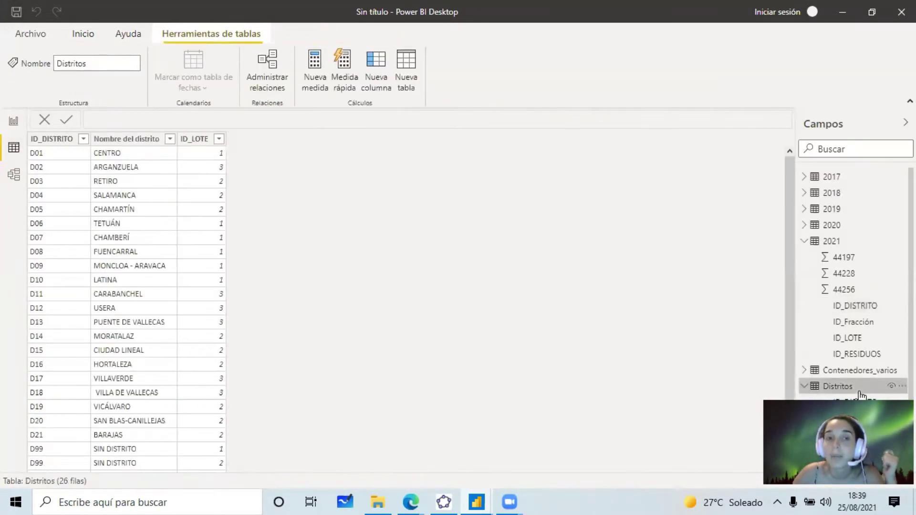
scroll(78, 456, down, 1)
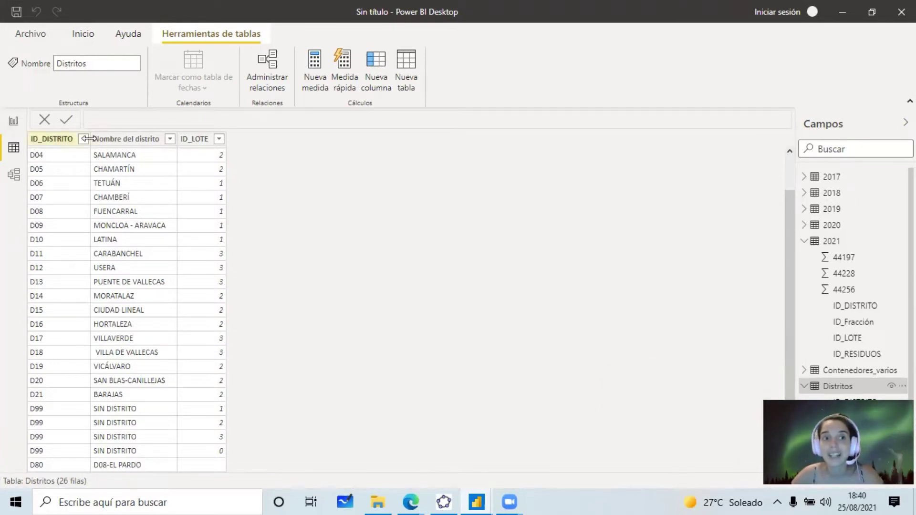
click(14, 174)
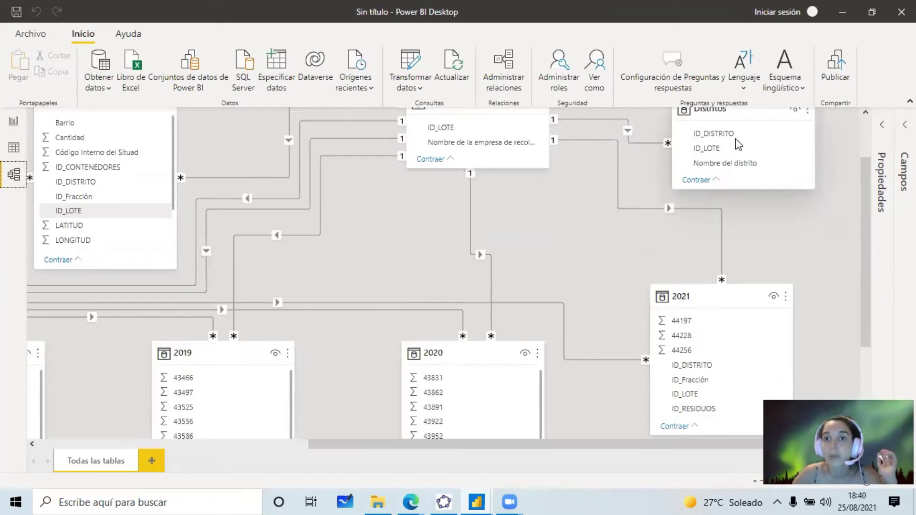
scroll(724, 151, up, 1)
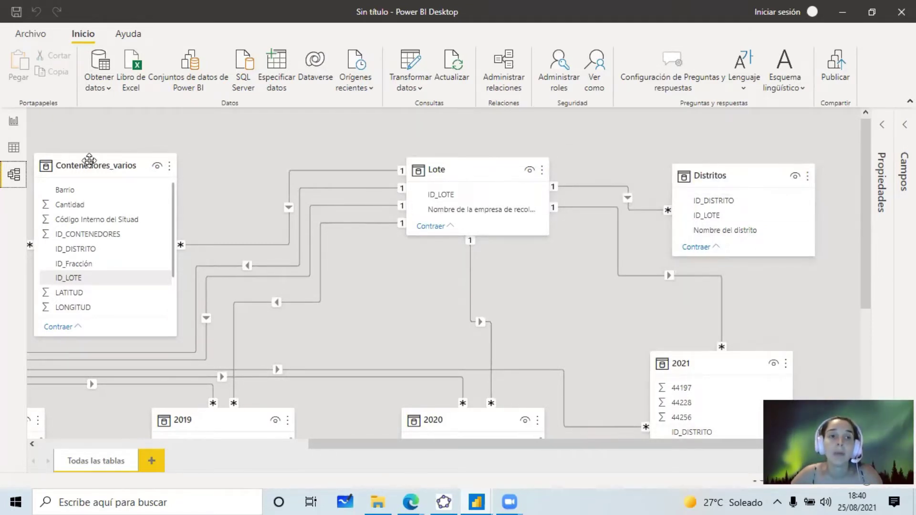
- Select the ID_LOTE column in the Distritos table data and review the actions available for it
click(14, 149)
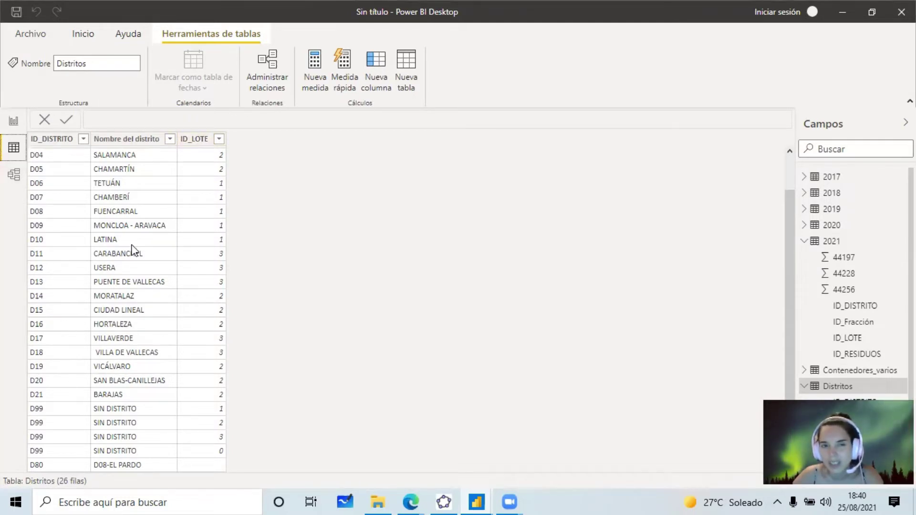
click(195, 141)
right_click(195, 141)
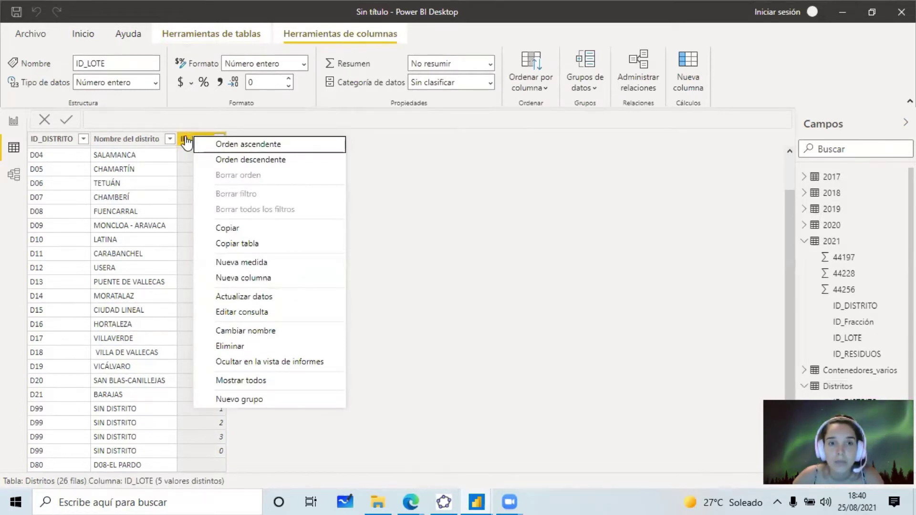
click(186, 142)
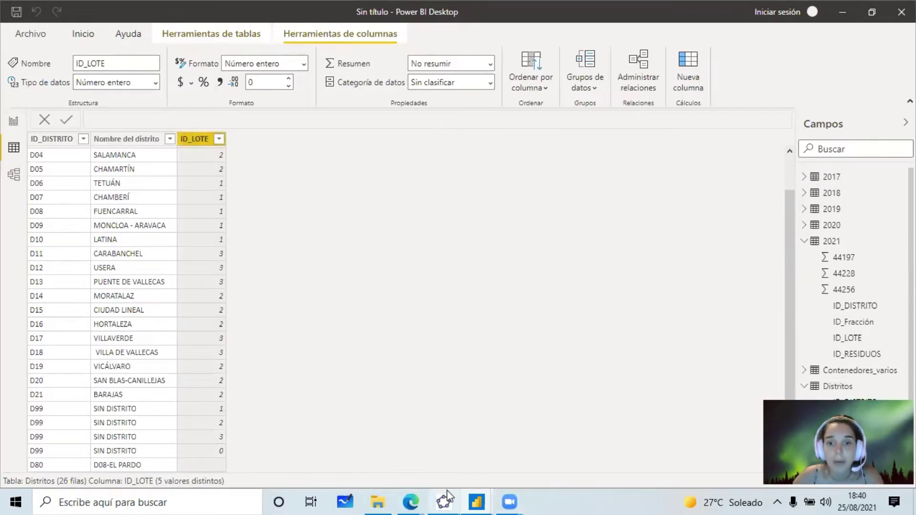
- Switch to the Power Query Editor and remove the ID_LOTE column from the Distritos query
mouse_move(473, 501)
click(542, 451)
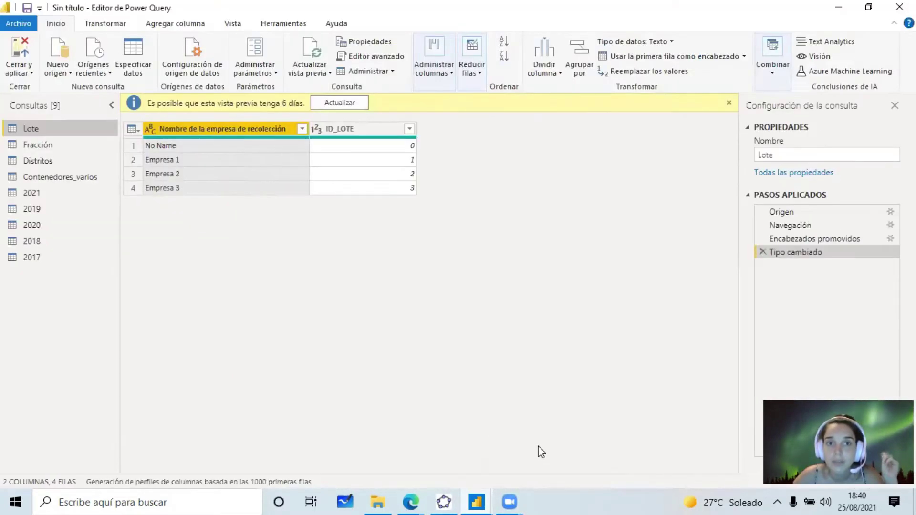
click(54, 162)
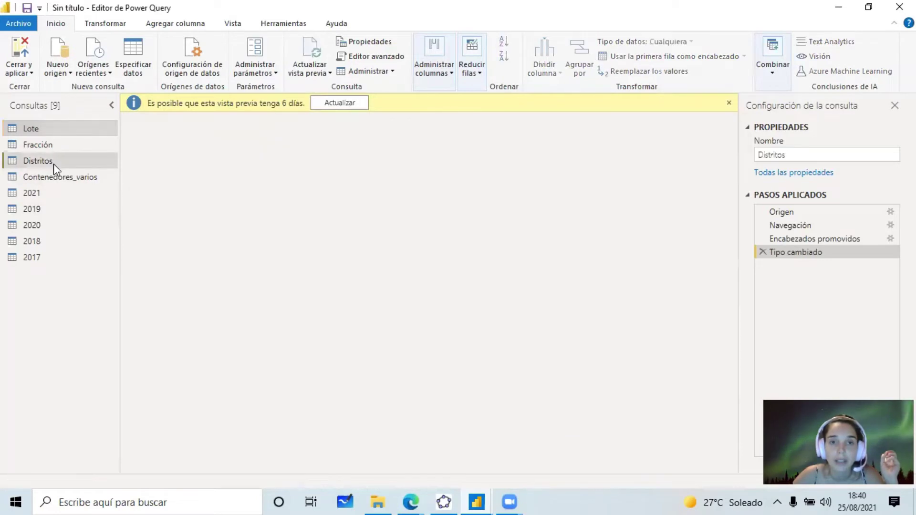
click(440, 131)
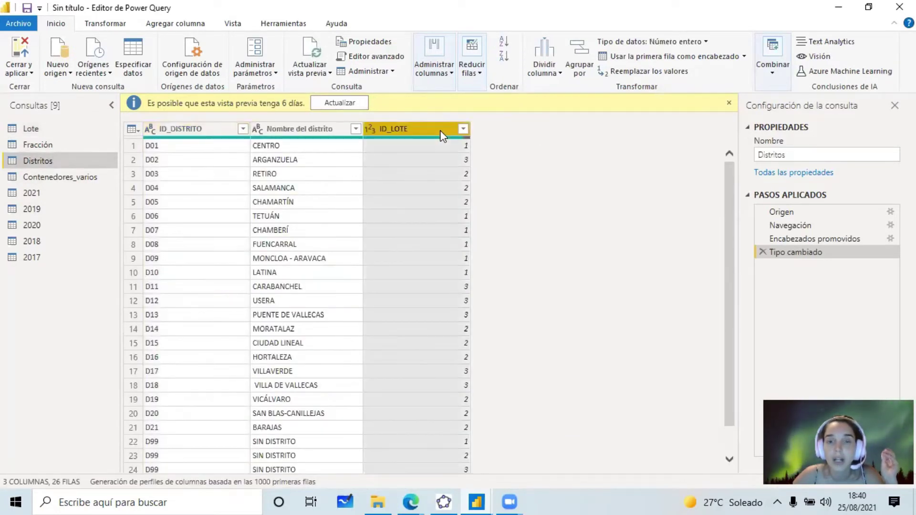
right_click(440, 131)
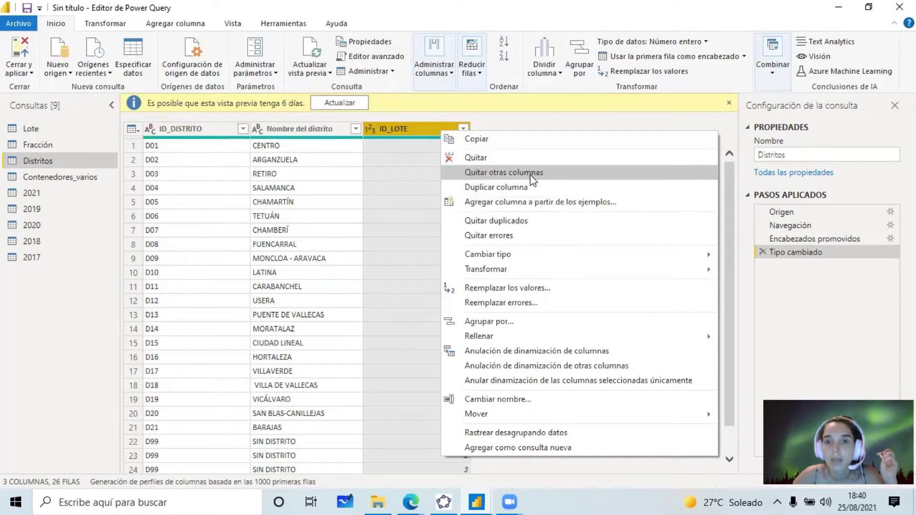
click(500, 170)
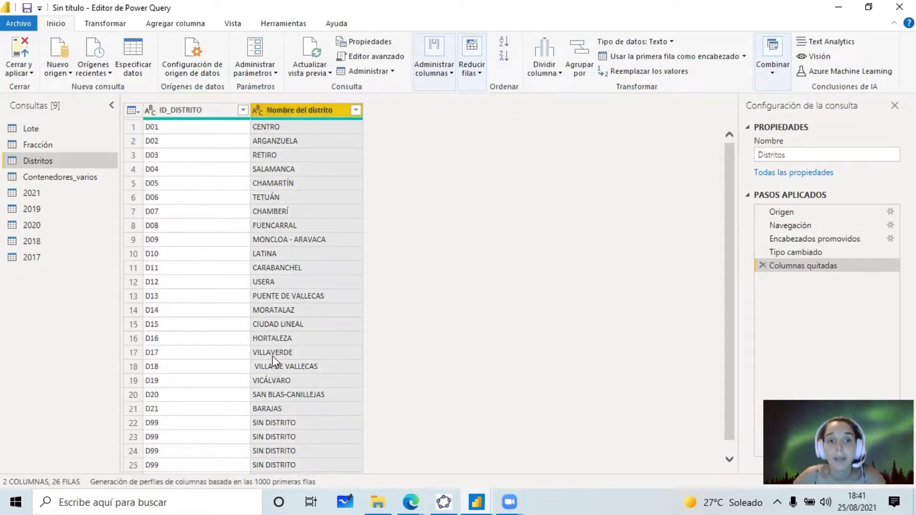
- Remove the duplicate rows from the entire Distritos table
scroll(195, 420, down, 1)
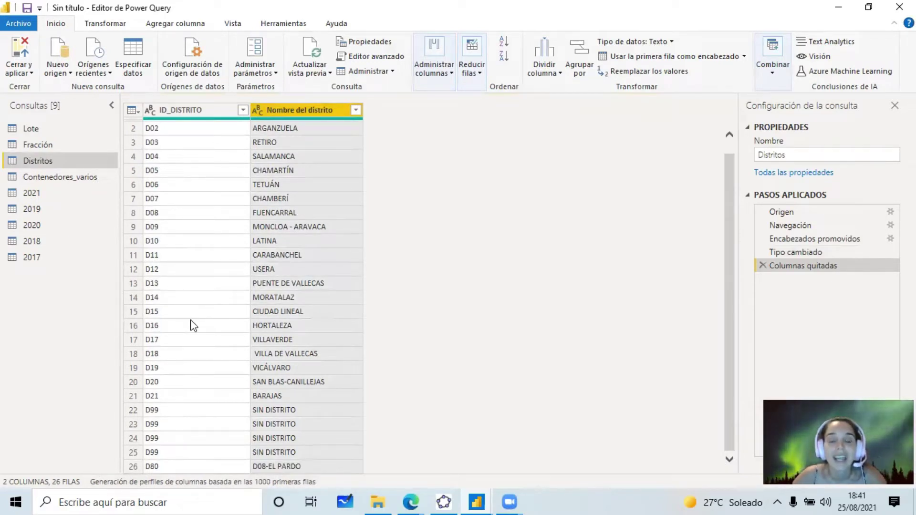
scroll(190, 325, up, 1)
scroll(257, 340, down, 1)
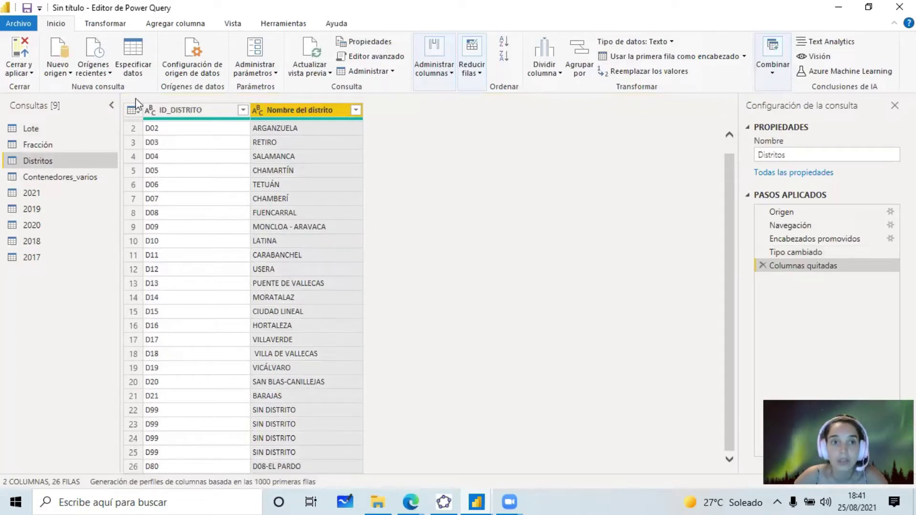
click(131, 110)
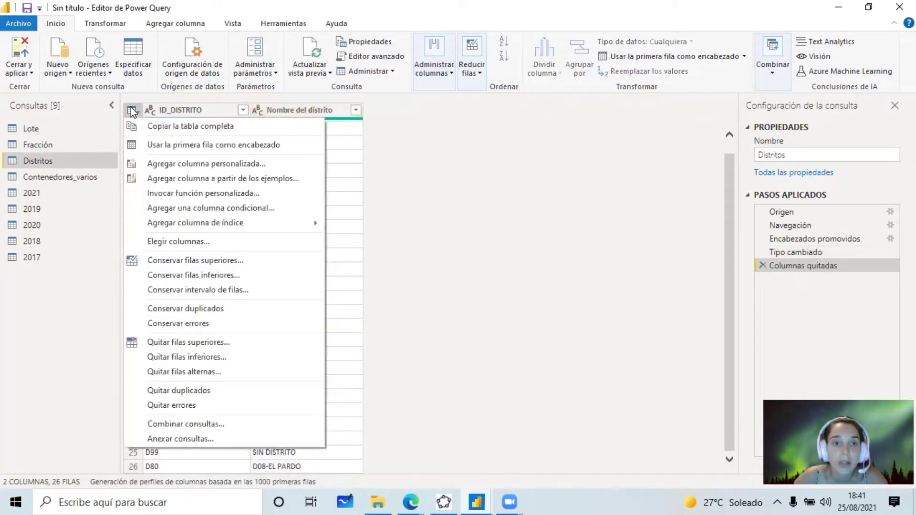
click(184, 392)
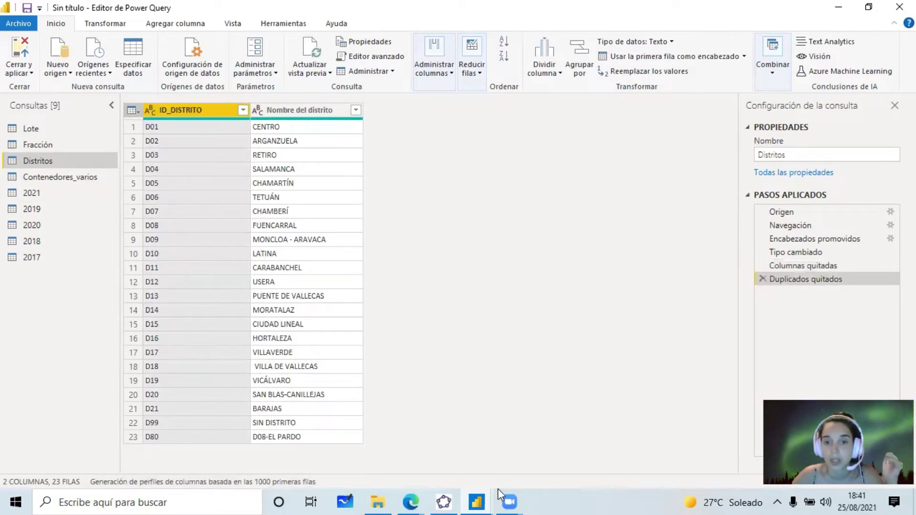
- Return to the main Power BI Desktop window and apply the pending query changes
mouse_move(479, 501)
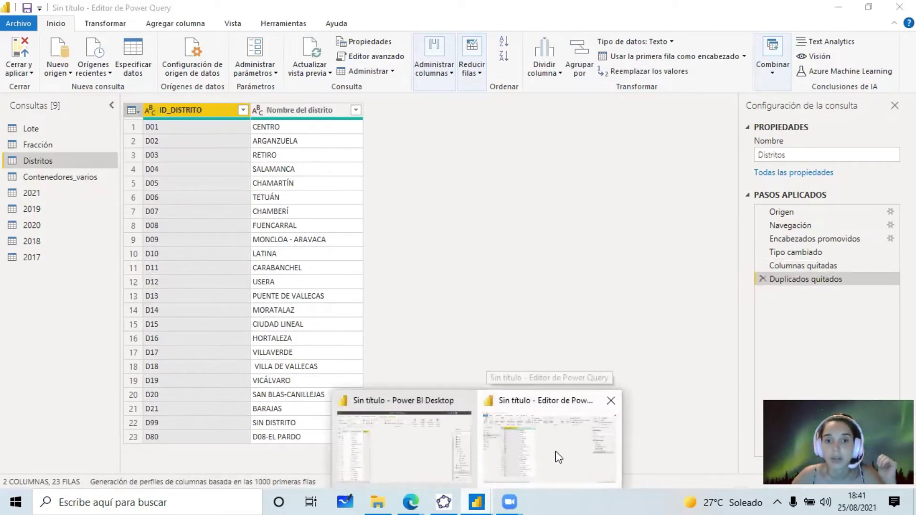
click(558, 458)
click(420, 462)
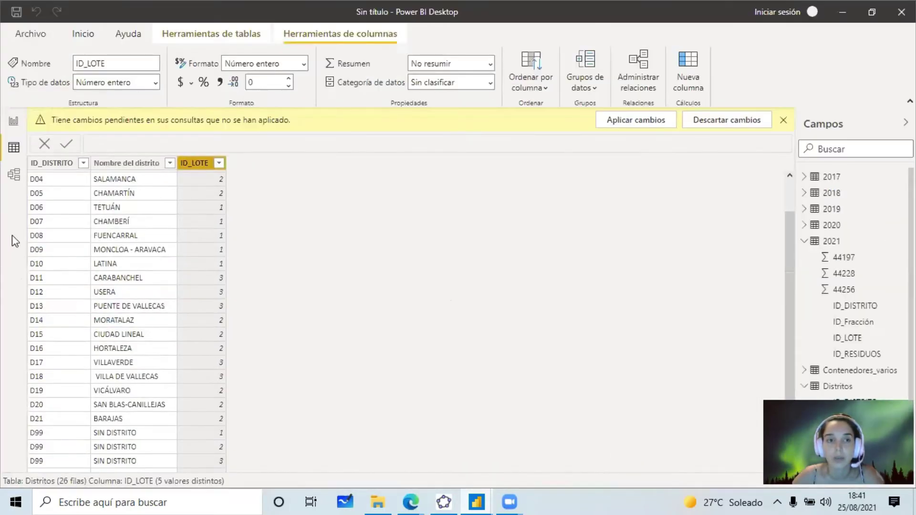
click(663, 123)
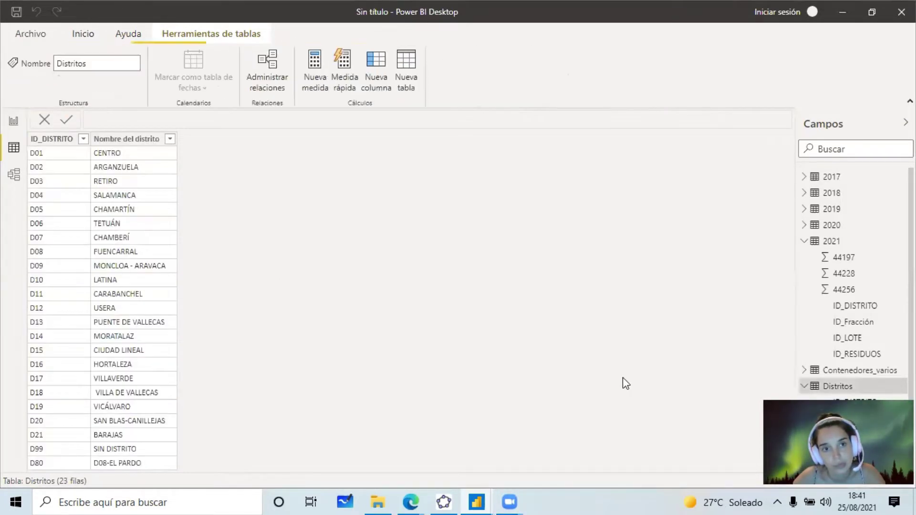
- Create a relationship in the model diagram from the 2021 table's ID_DISTRITO field to ID_DISTRITO in Distritos
click(8, 179)
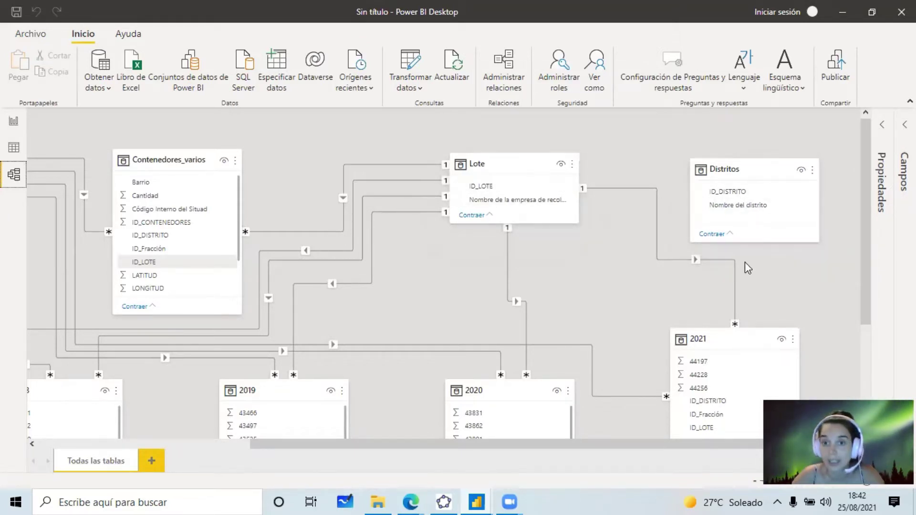
drag(712, 403, 738, 192)
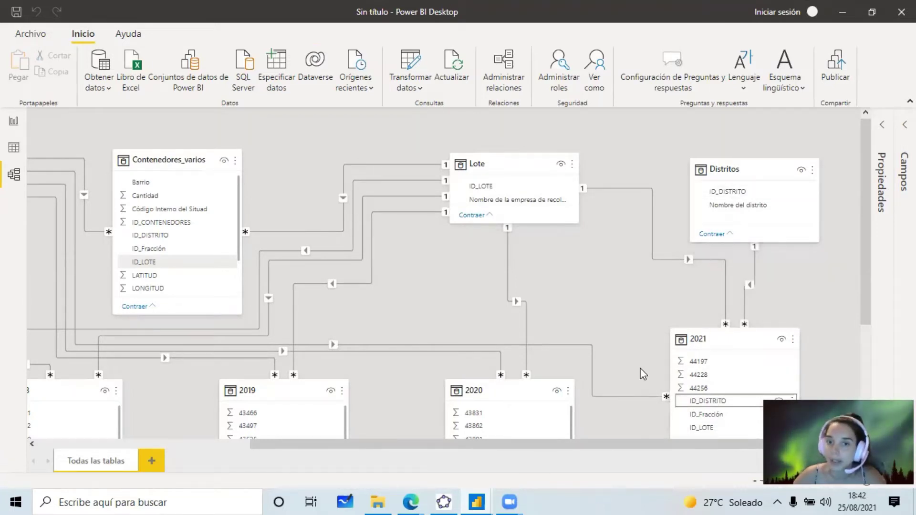
scroll(620, 371, down, 3)
scroll(544, 367, up, 1)
scroll(523, 405, up, 2)
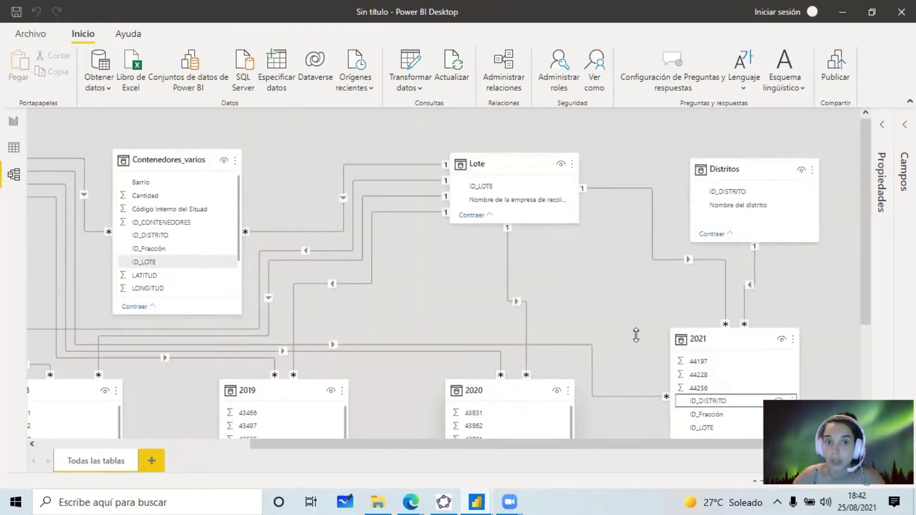
scroll(549, 344, down, 3)
scroll(330, 367, up, 3)
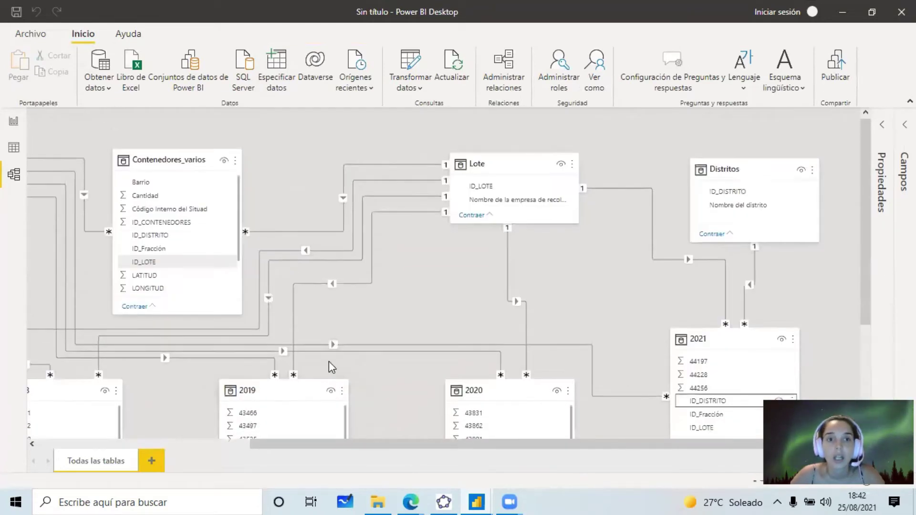
drag(377, 447, 136, 433)
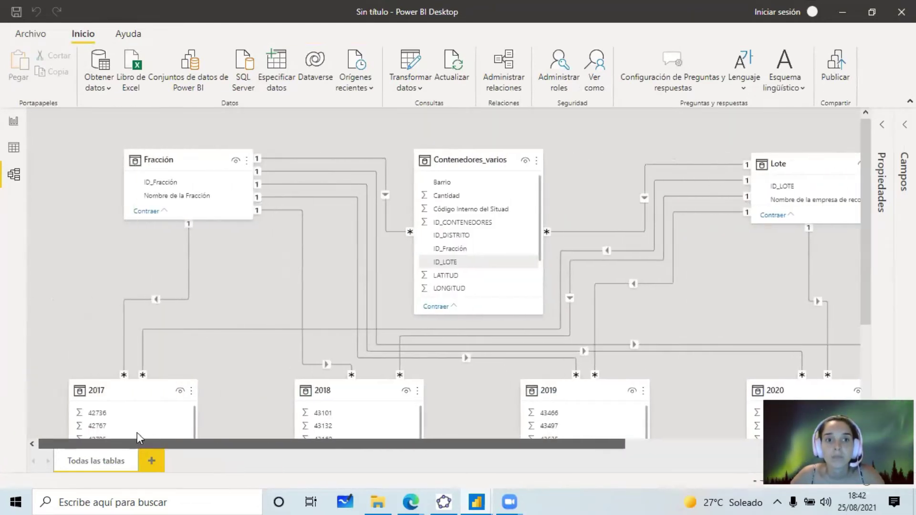
click(756, 482)
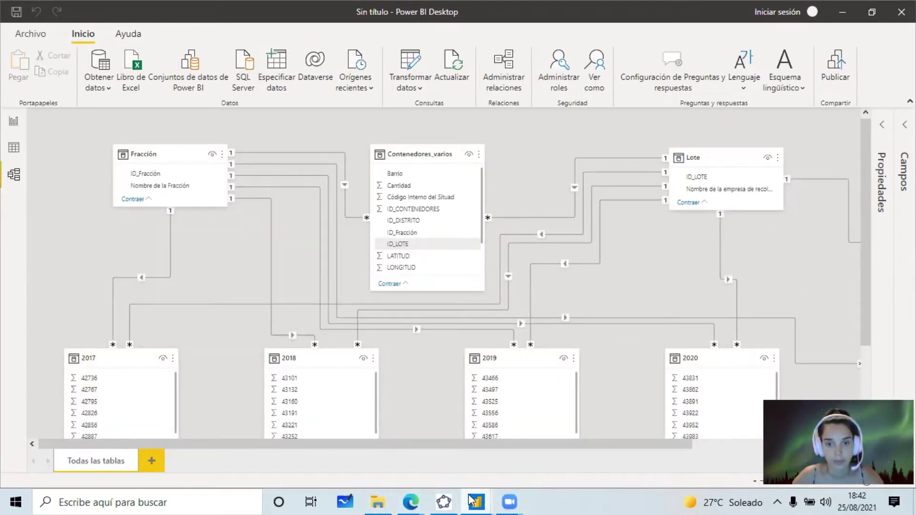
- Open the 2017 query in the Power Query Editor and examine its month column headers and the available transformations
mouse_move(474, 501)
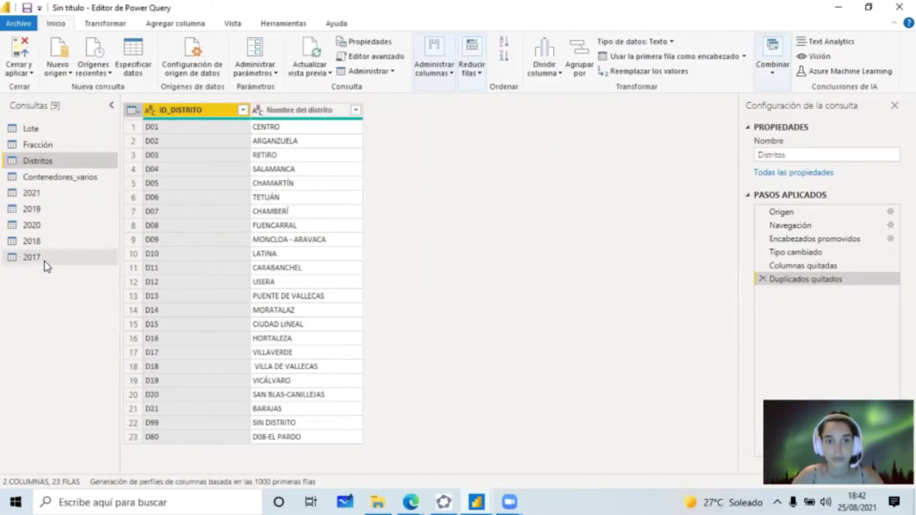
click(44, 261)
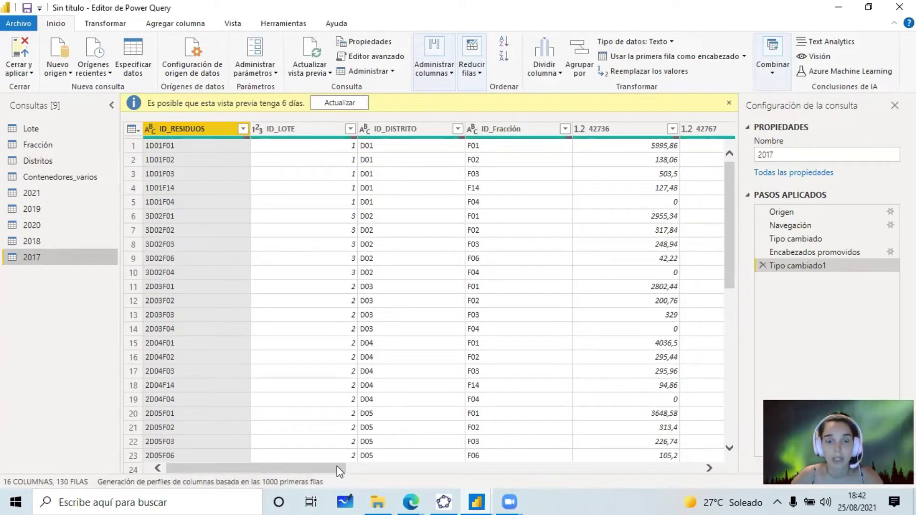
mouse_move(337, 471)
mouse_down()
mouse_move(388, 469)
mouse_move(318, 473)
mouse_up()
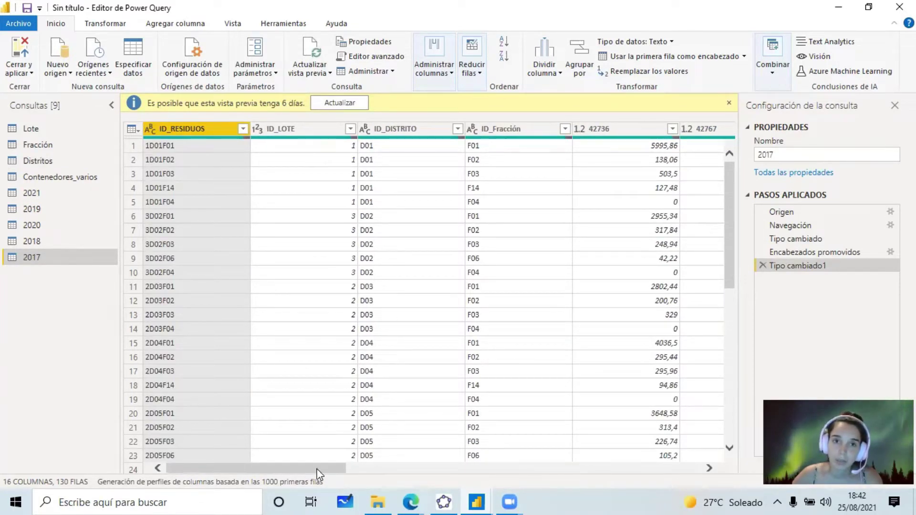
click(125, 24)
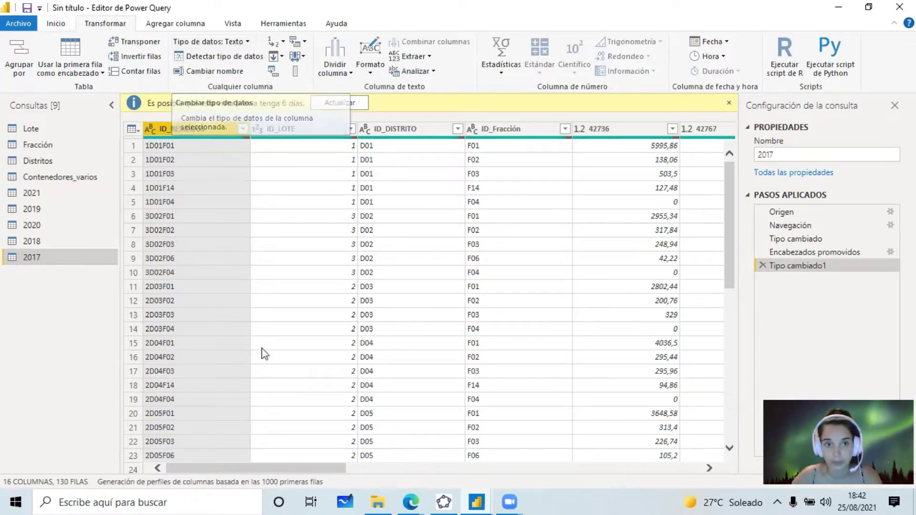
drag(336, 471, 388, 472)
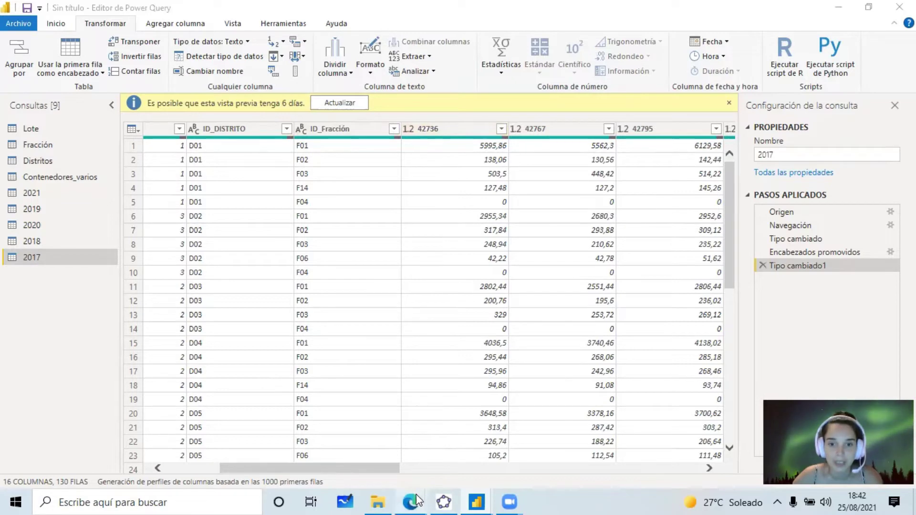
- Switch to the source Google Sheets file and inspect the underlying values of the 01/2017 to 05/2017 headers on the 2017 sheet
mouse_move(427, 501)
click(566, 458)
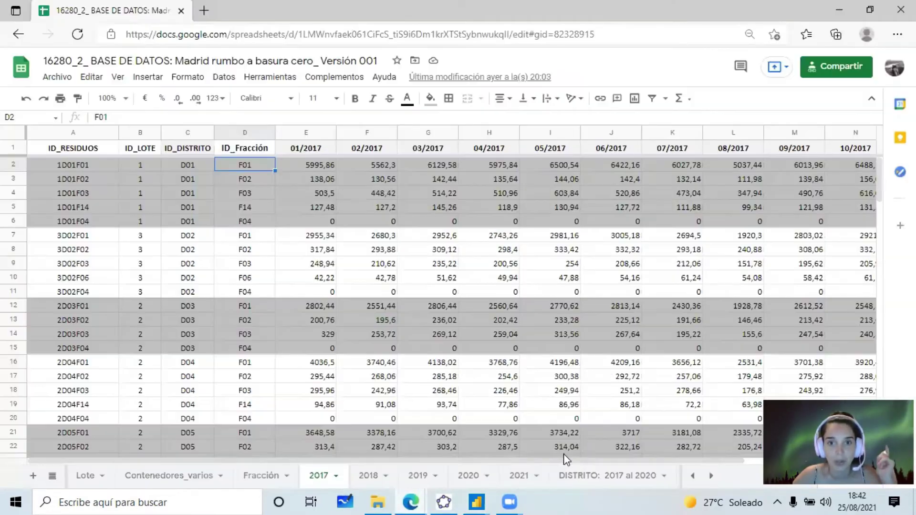
click(290, 151)
click(377, 151)
click(434, 149)
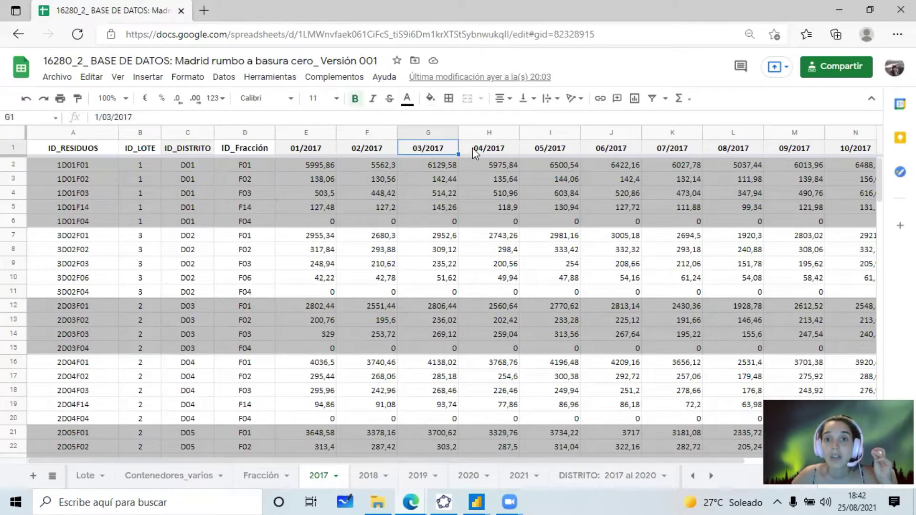
click(476, 149)
click(558, 147)
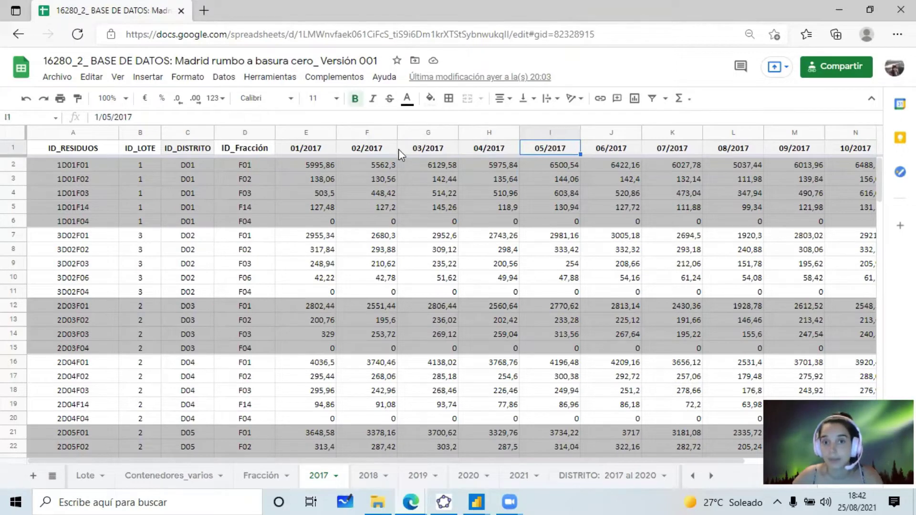
- Apply the Número format to the 01/2017 header cell E1 on the 2017 sheet
click(286, 147)
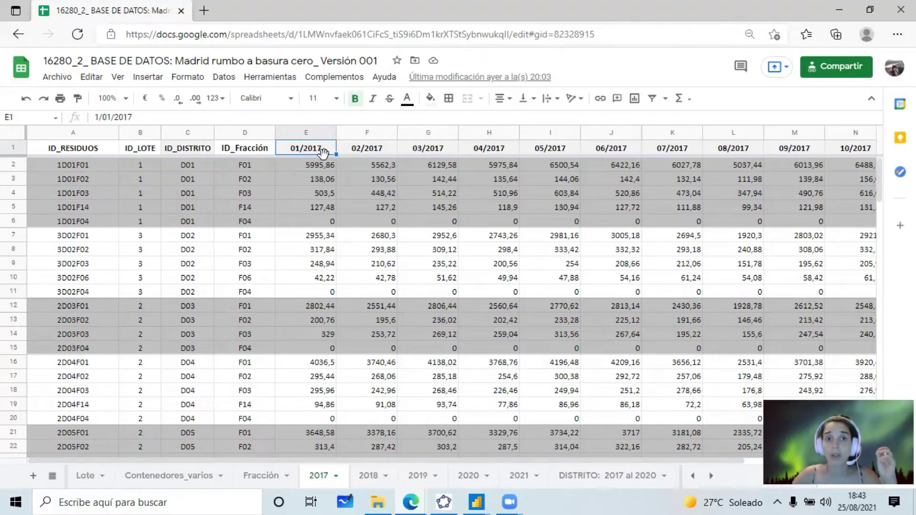
click(187, 77)
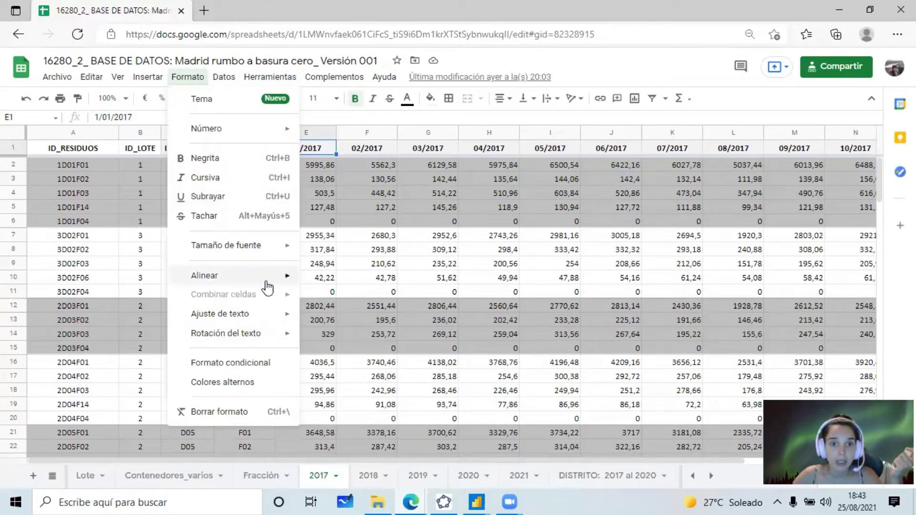
mouse_move(269, 285)
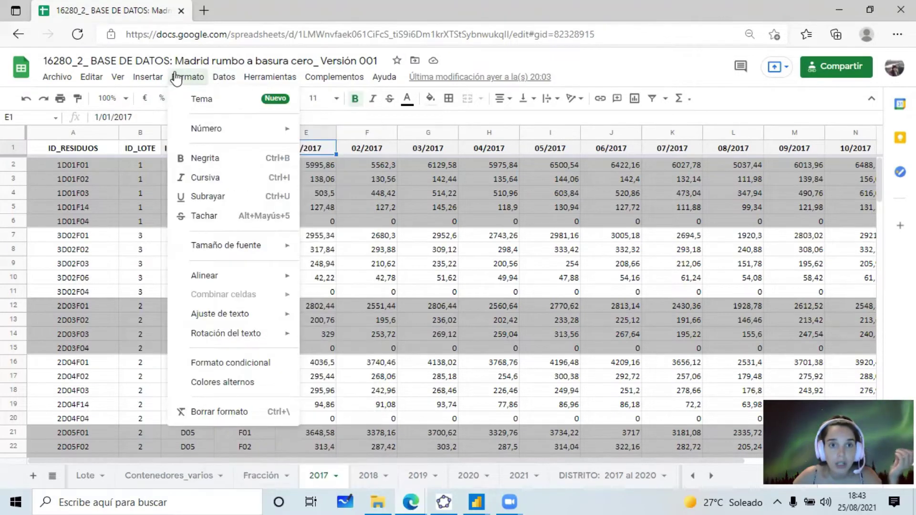
mouse_move(288, 138)
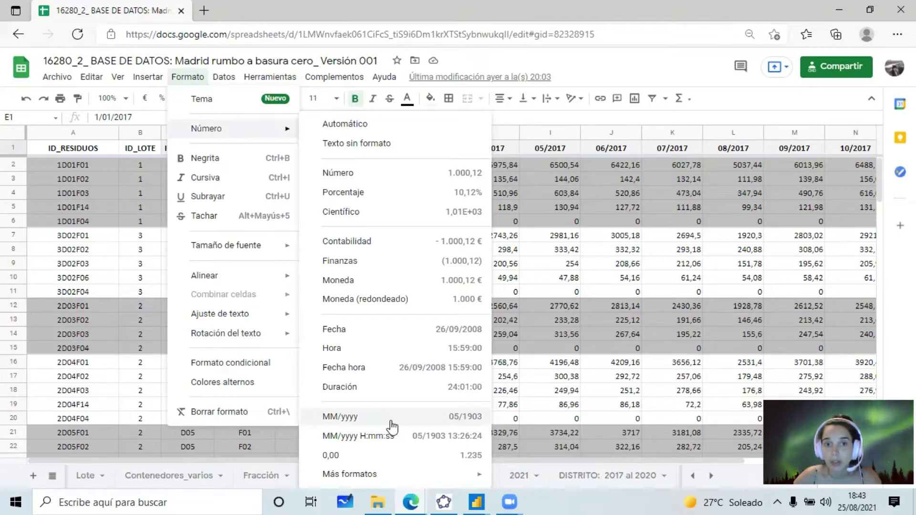
click(394, 174)
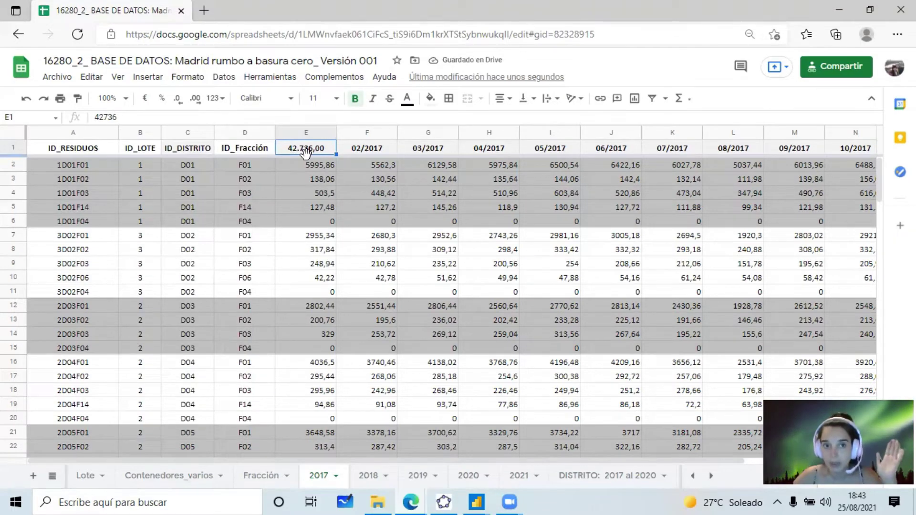
- Undo the number formatting of cell E1 and return to the 2017 query in the Power Query Editor
click(188, 77)
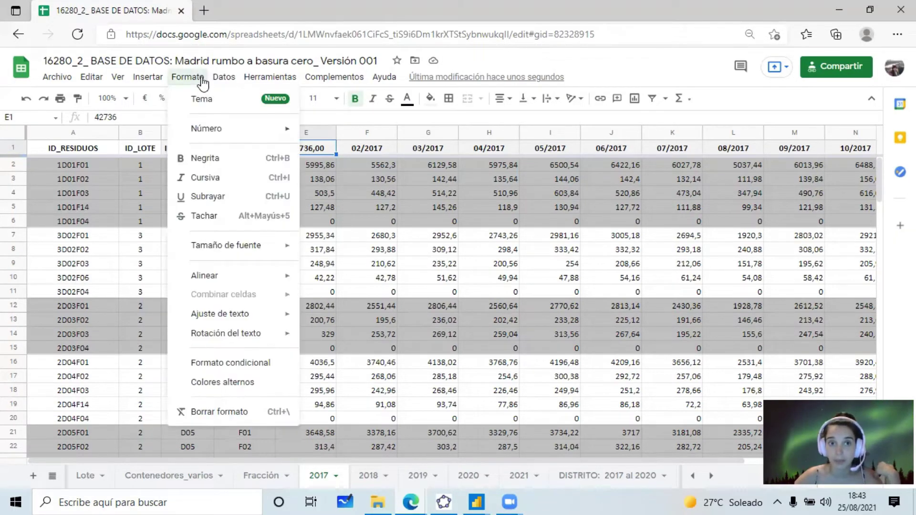
click(26, 98)
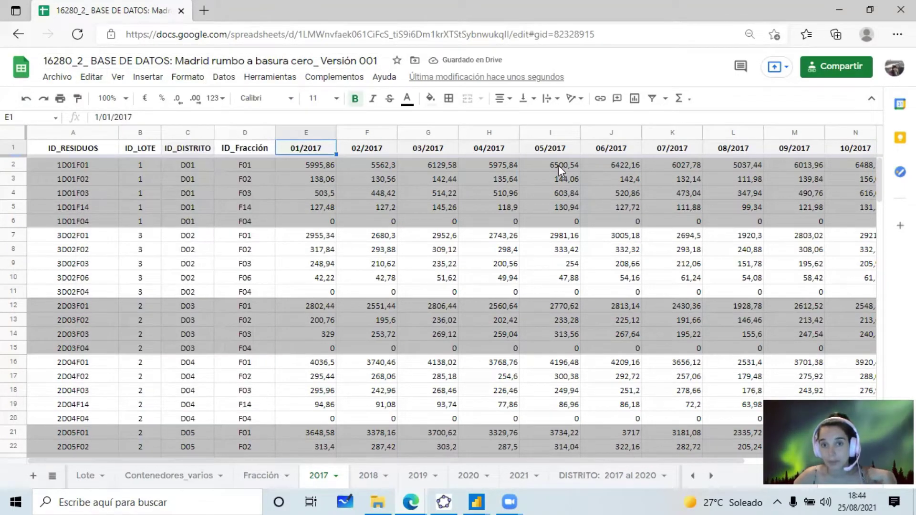
mouse_move(479, 501)
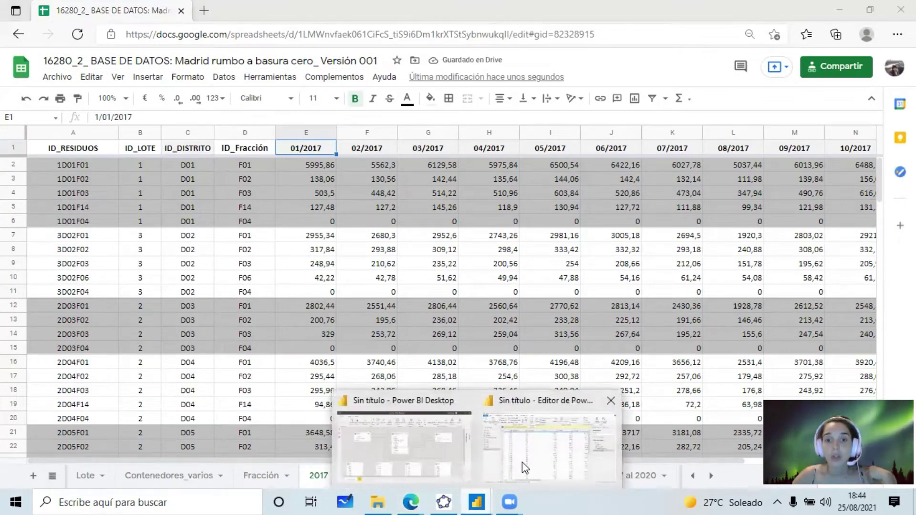
click(523, 462)
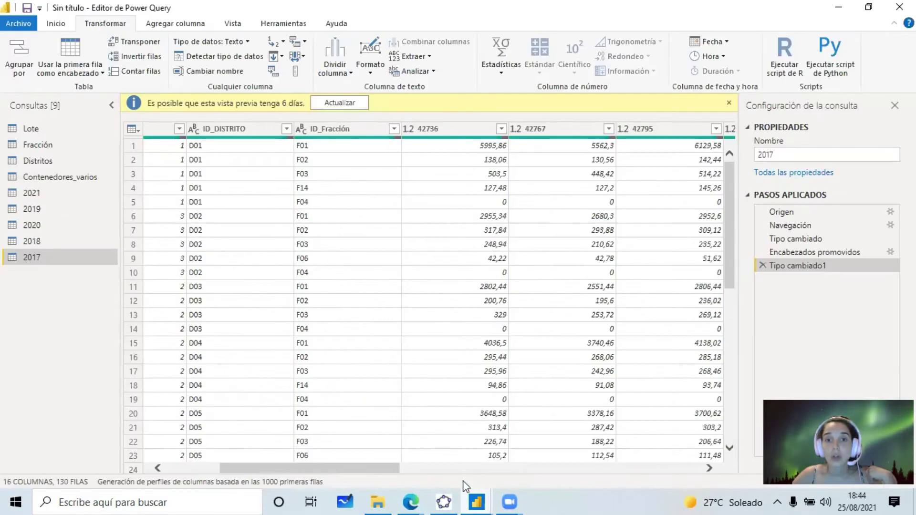
- Examine the month columns 42736, 42767 and 42795 of the 2017 query
click(456, 148)
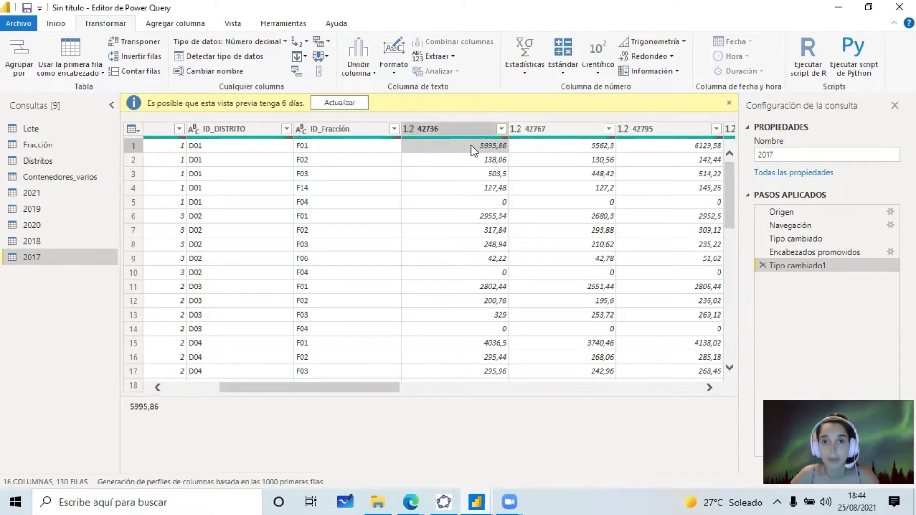
click(454, 125)
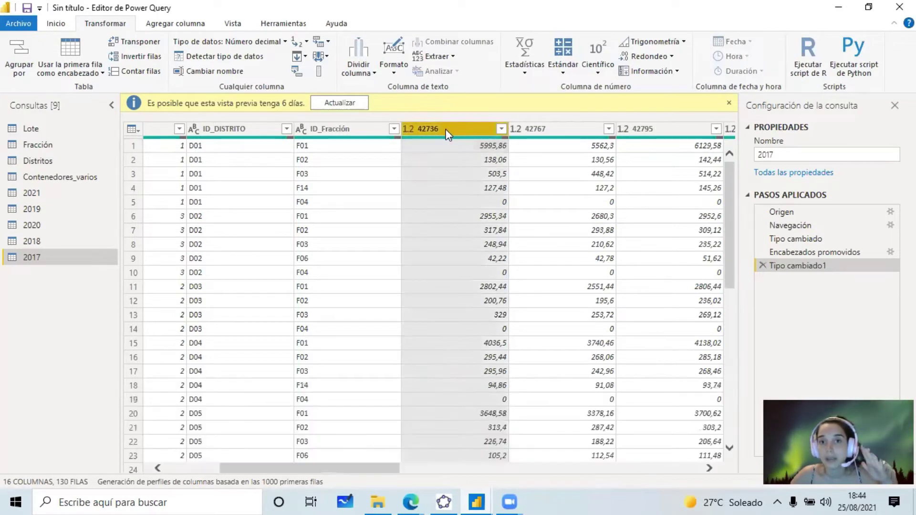
click(544, 177)
click(472, 129)
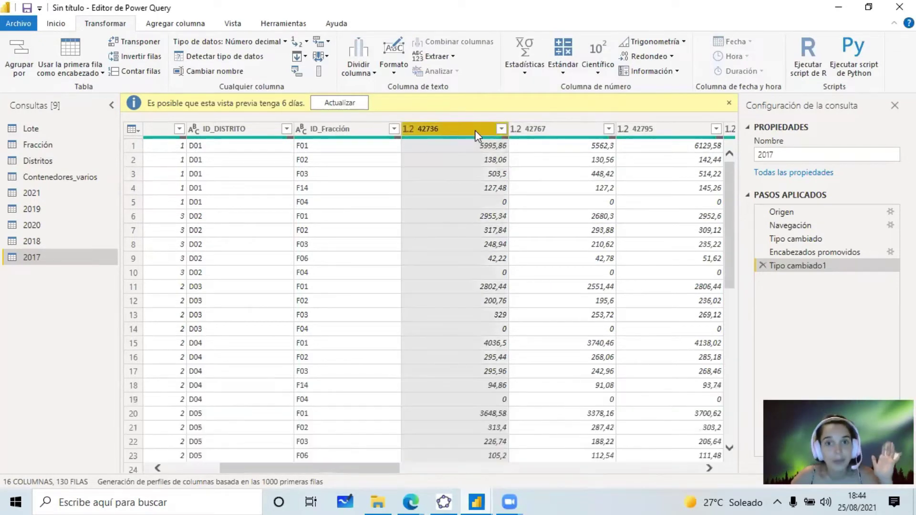
click(546, 128)
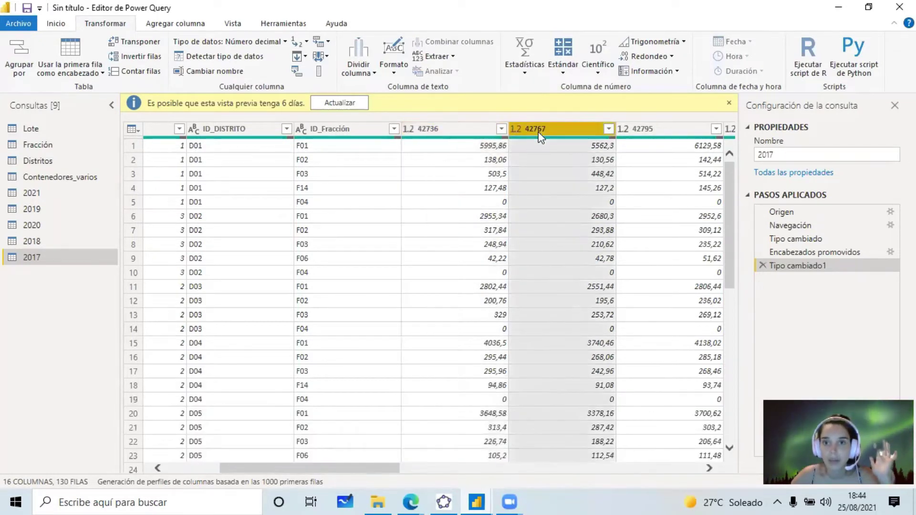
click(644, 128)
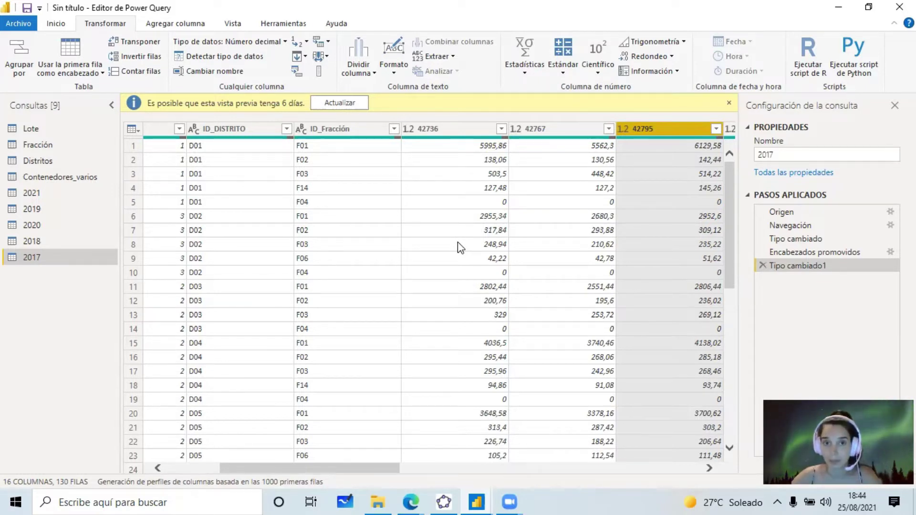
click(477, 137)
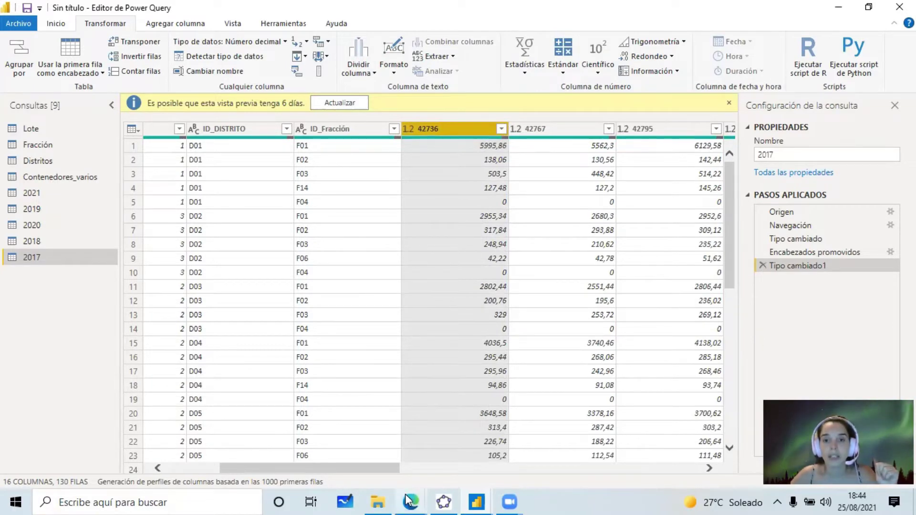
- Switch to the source Google Sheets file and inspect the TRANSPOSE formula in cell A1 of the Hoja 15 sheet
mouse_move(410, 502)
click(534, 450)
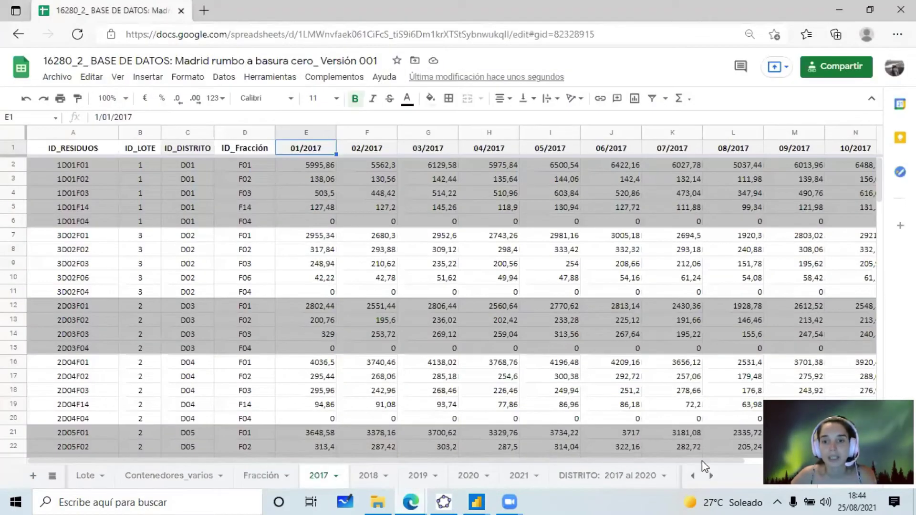
click(711, 476)
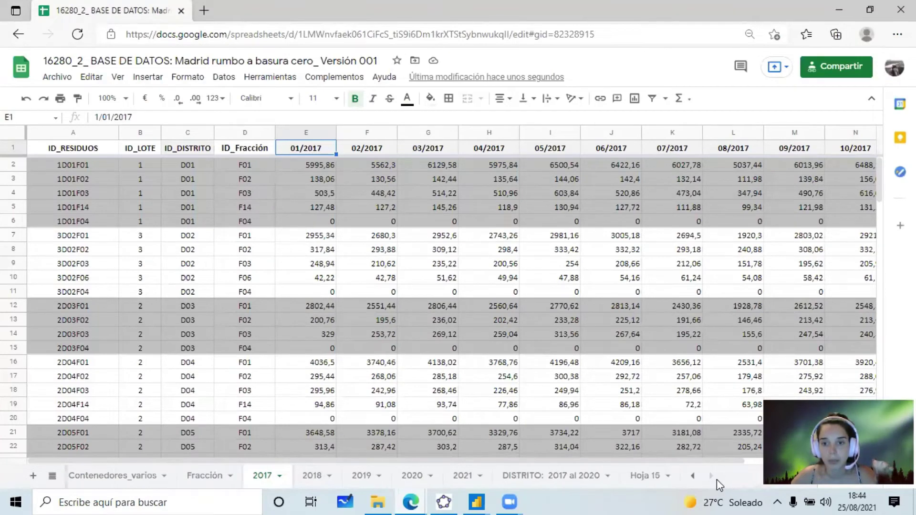
click(633, 477)
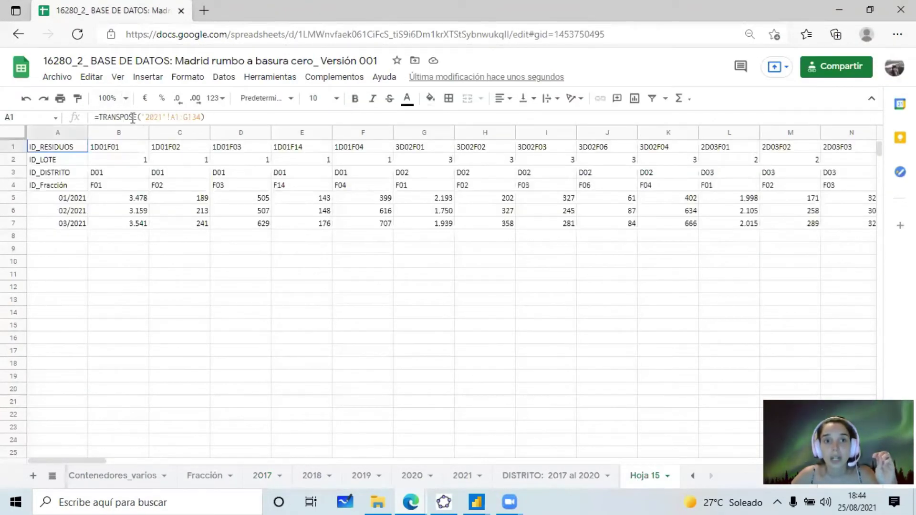
double_click(101, 116)
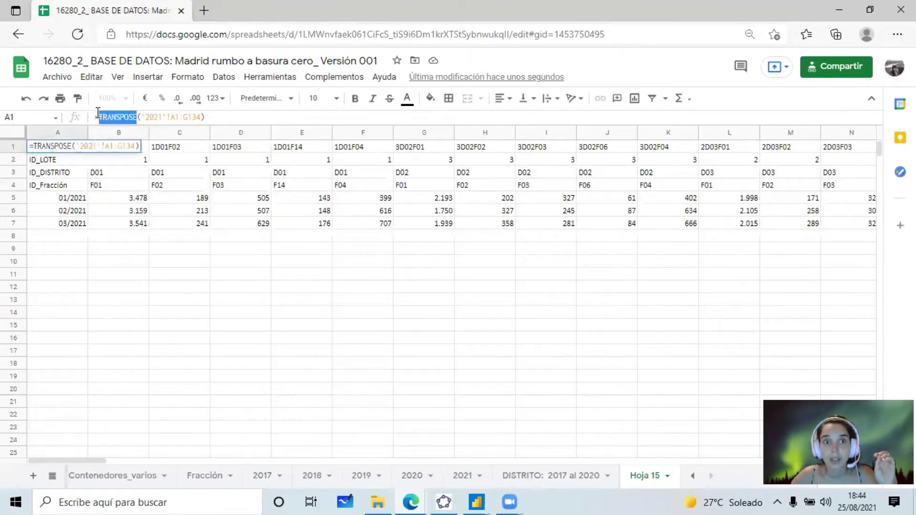
click(52, 264)
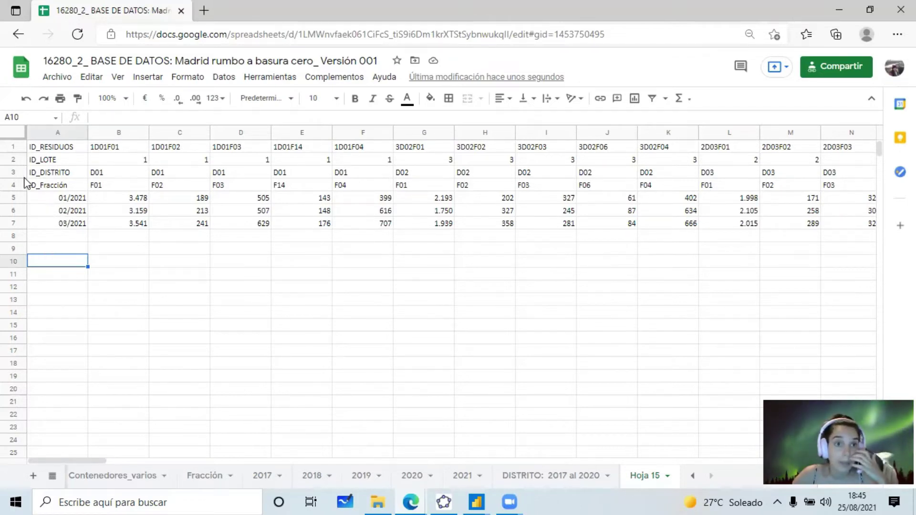
- Examine the transposed ID_LOTE, ID_DISTRITO and ID_Fracción rows and the first 01/2021 value on Hoja 15
click(13, 160)
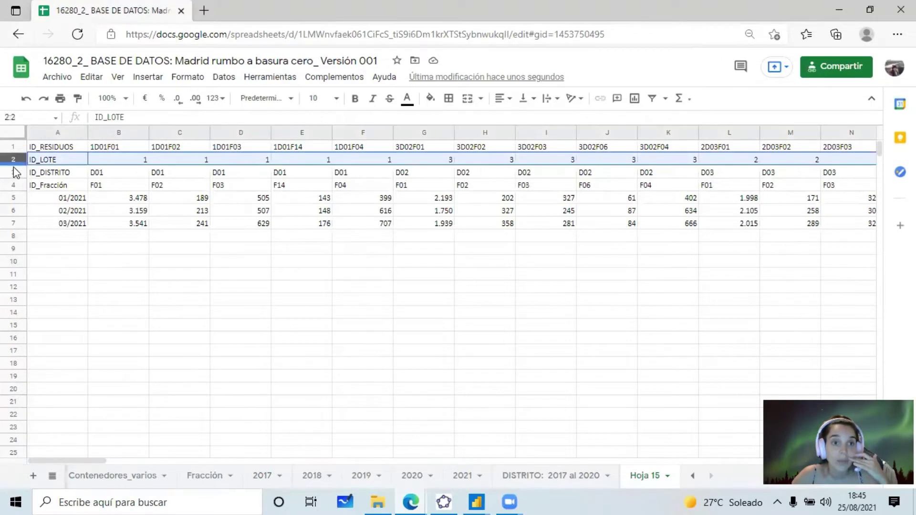
click(13, 173)
drag(13, 174, 13, 190)
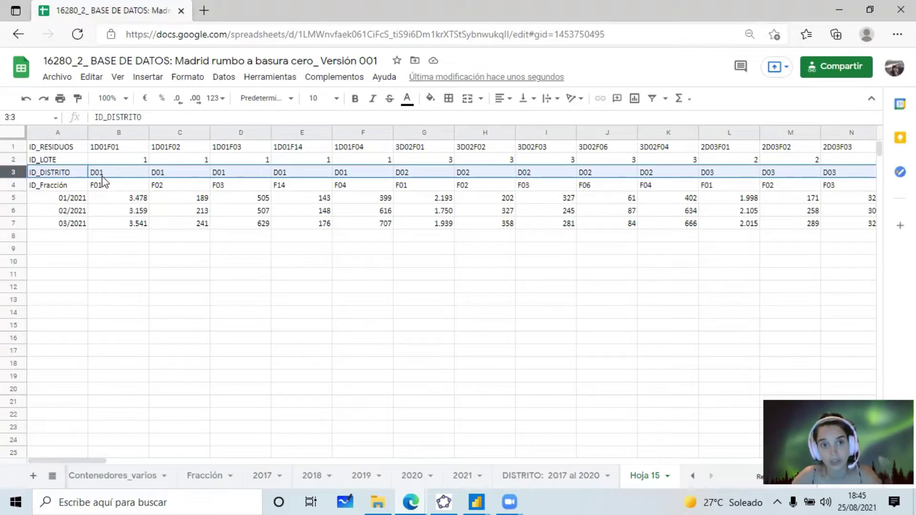
click(102, 189)
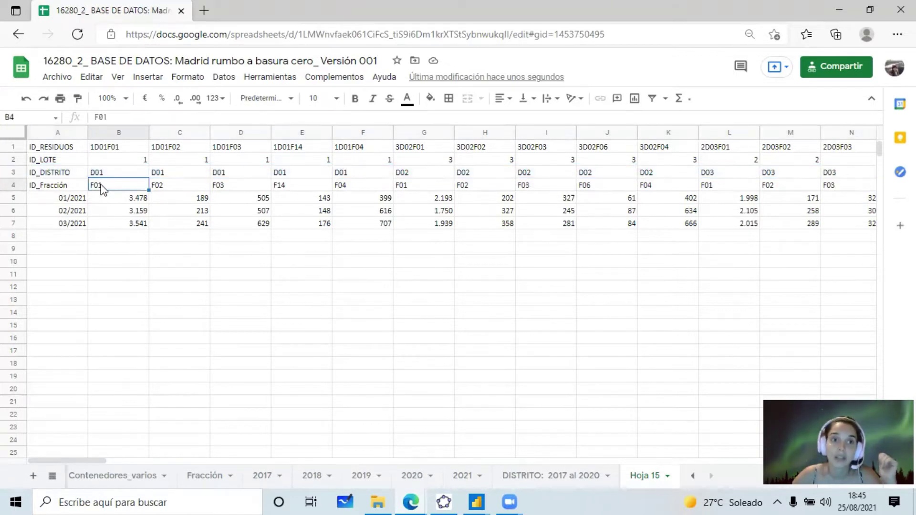
click(135, 161)
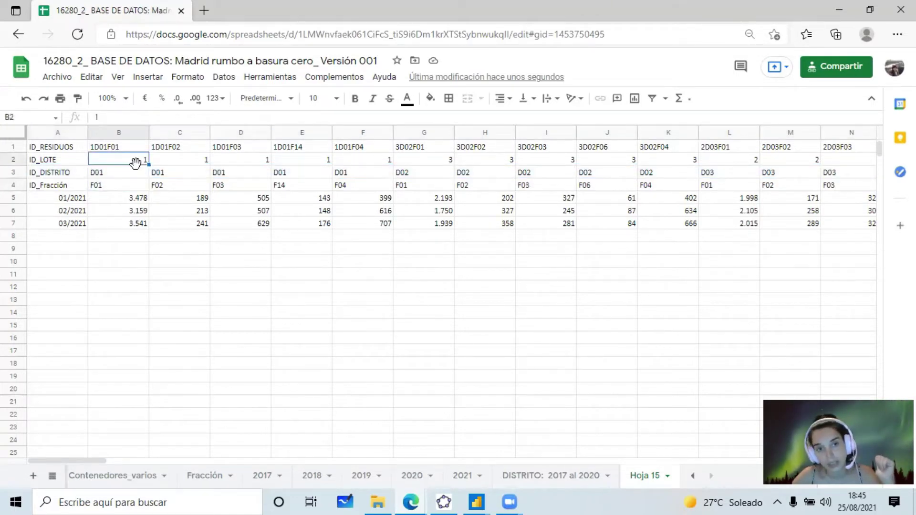
click(138, 205)
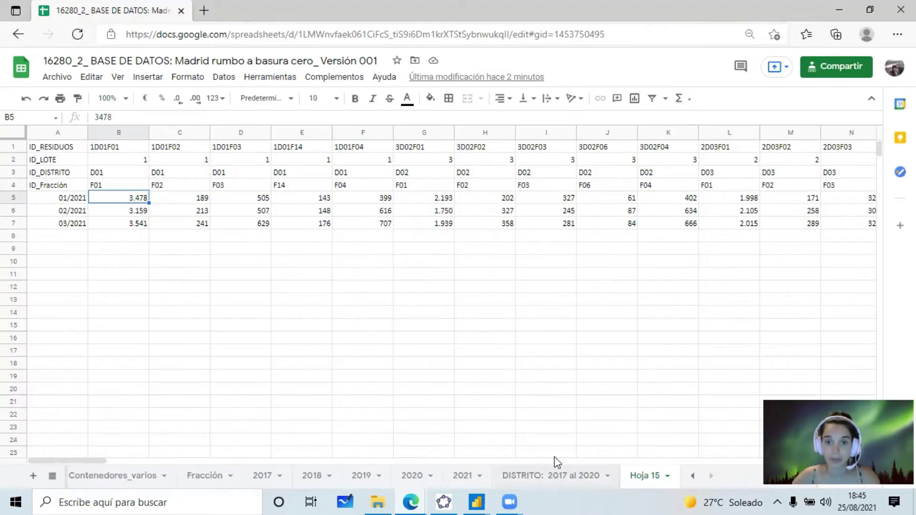
- Return to the 2017 query in the Power Query Editor and unpivot only the selected month columns, 42736 through 43070
mouse_move(476, 501)
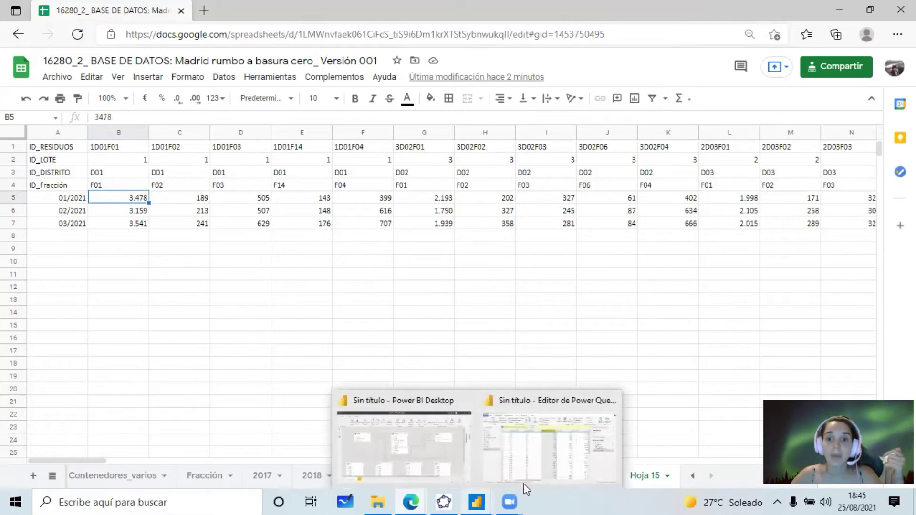
click(536, 455)
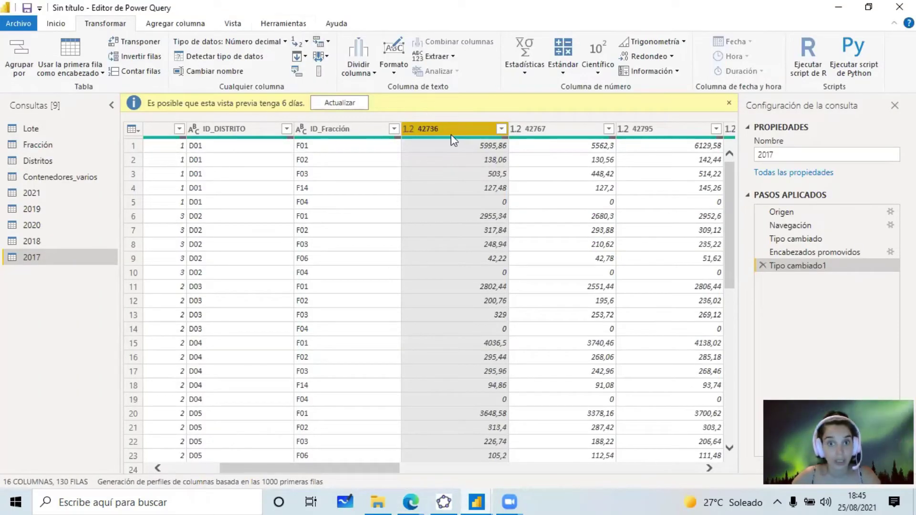
key(shift+Right)
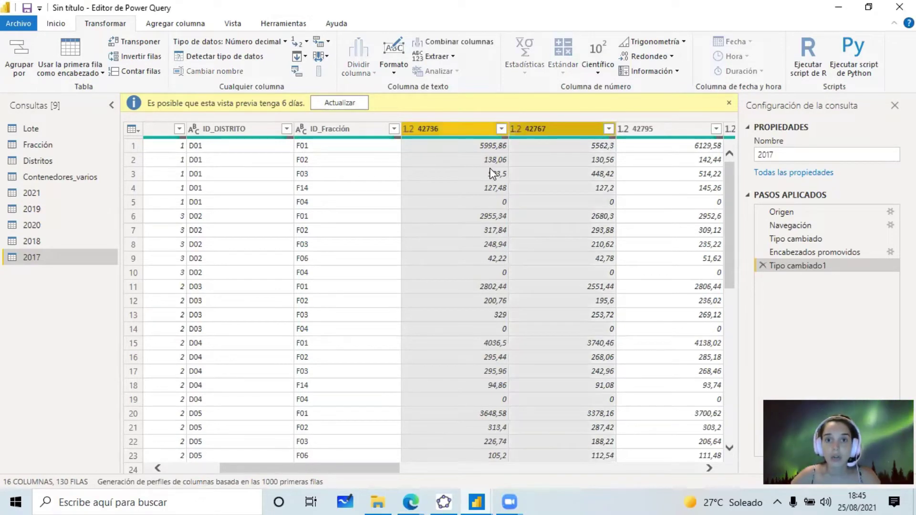
key(shift+Right)
key(shift+Right)
key(shift+Right)
key(shift+Right)
key(shift+Right)
key(shift+Right)
key(shift+Right)
key(shift+Right)
key(shift+Right)
key(shift+Right)
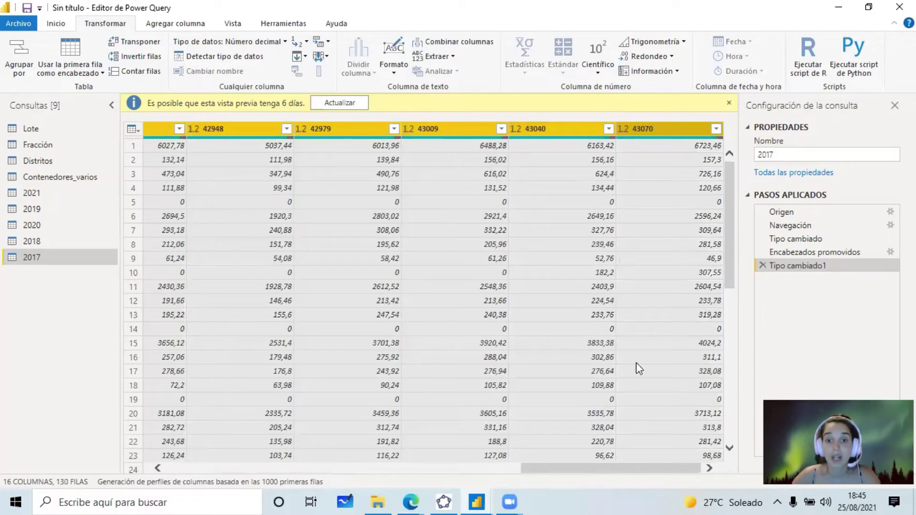
drag(635, 470, 323, 475)
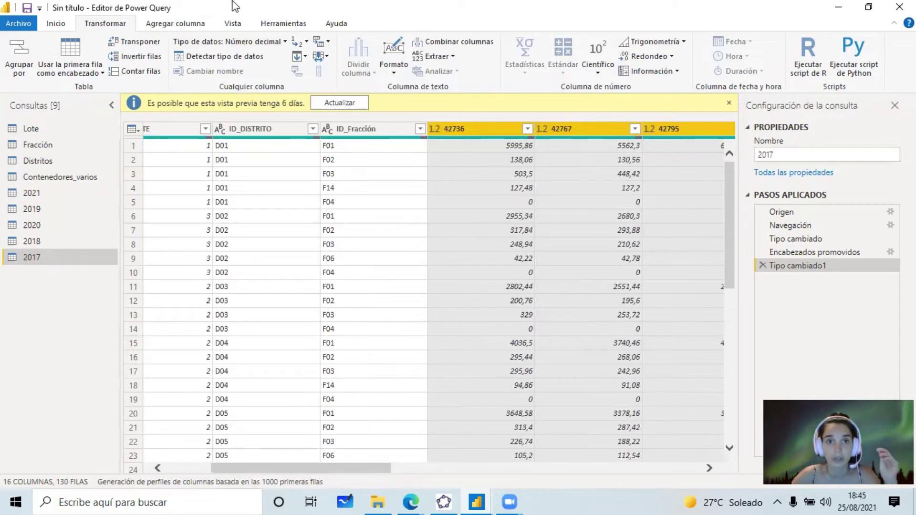
click(329, 42)
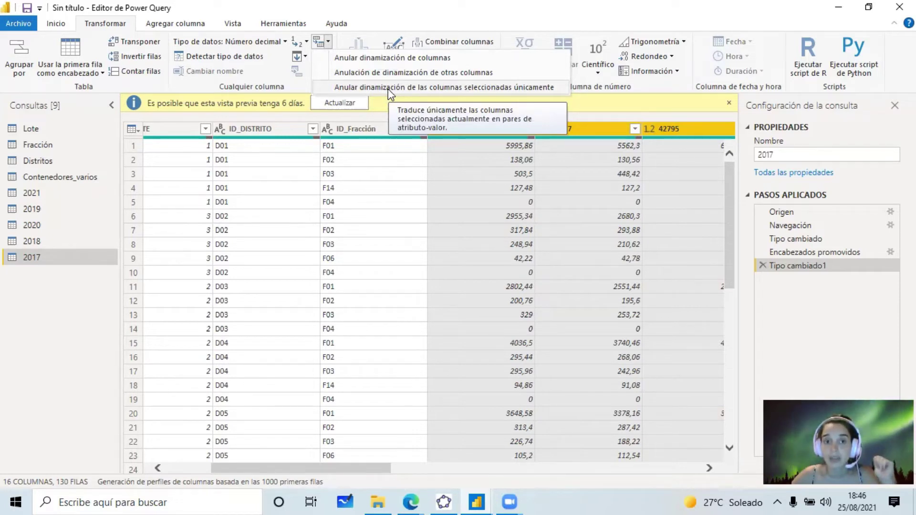
click(319, 466)
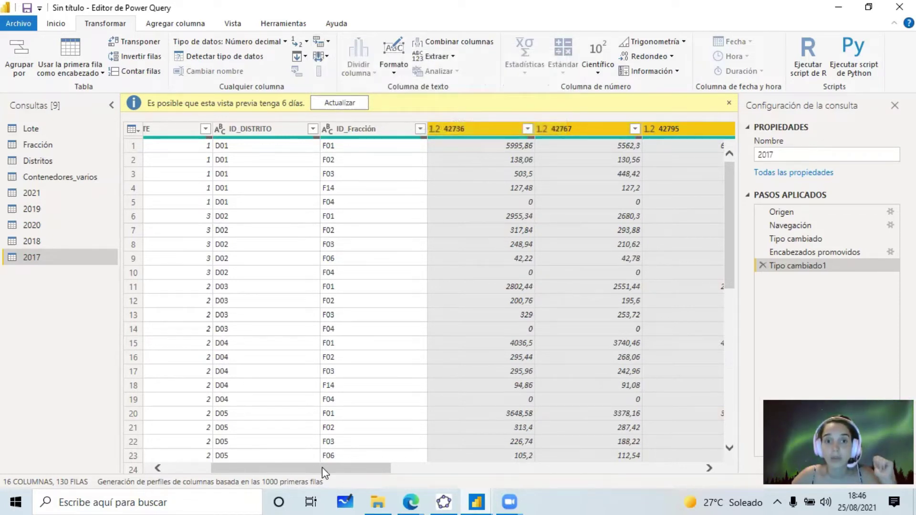
drag(322, 468, 300, 470)
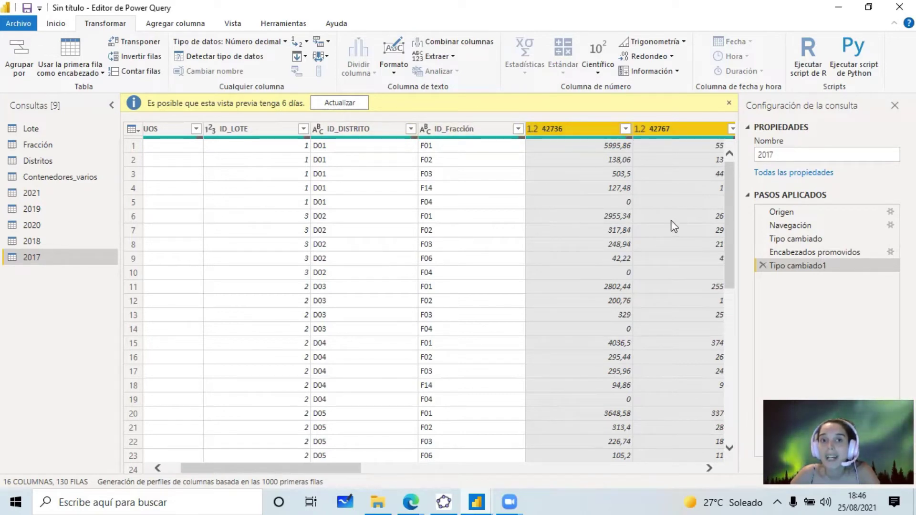
click(329, 42)
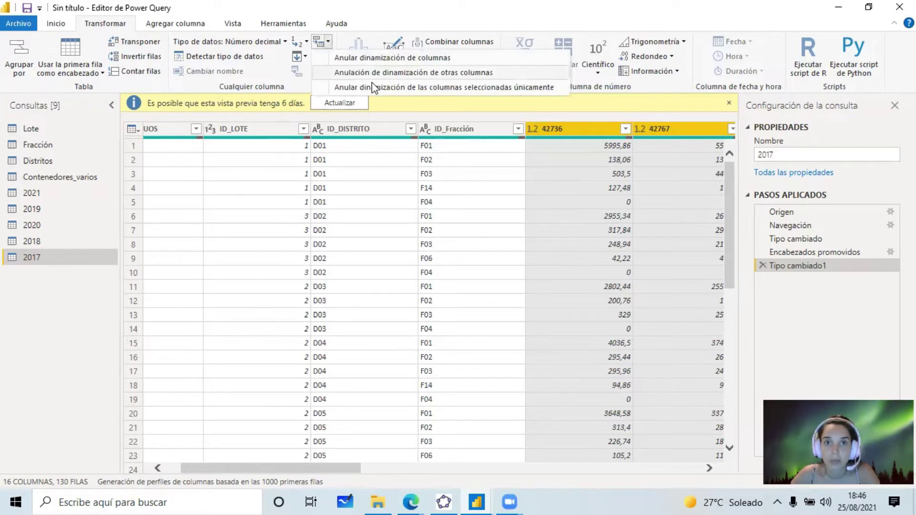
click(400, 87)
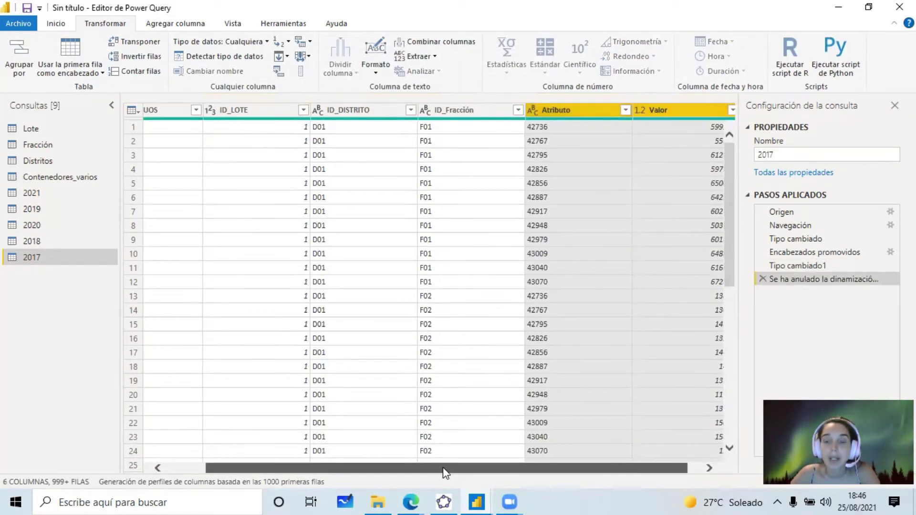
scroll(443, 468, right, 1)
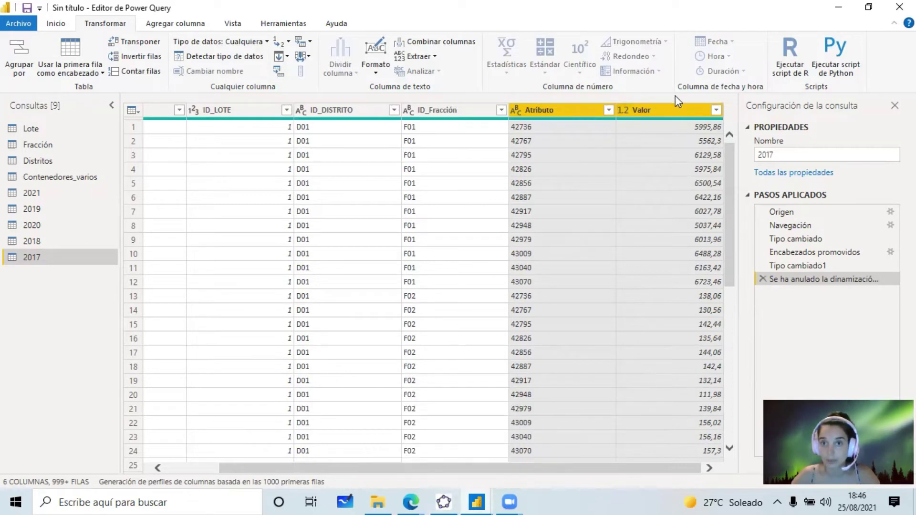
- Rename the Atributo column of the 2017 query as "Mes y año"
click(644, 110)
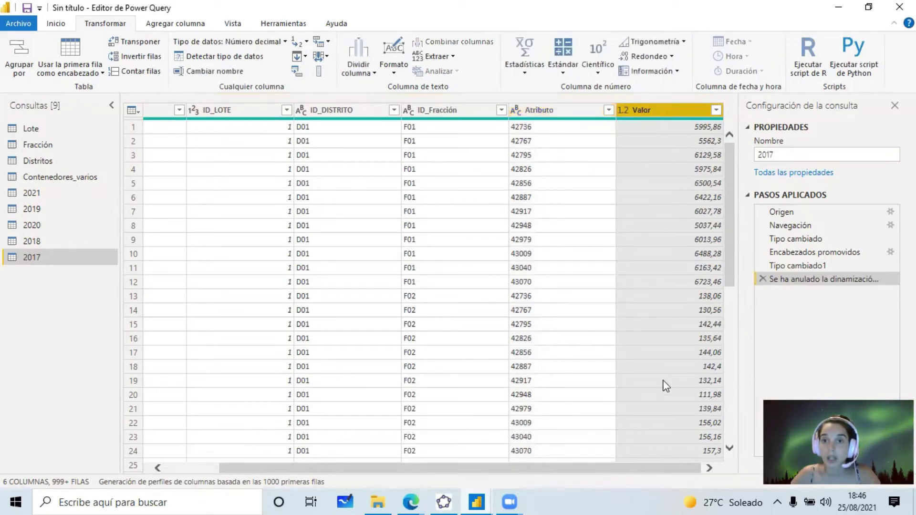
double_click(522, 108)
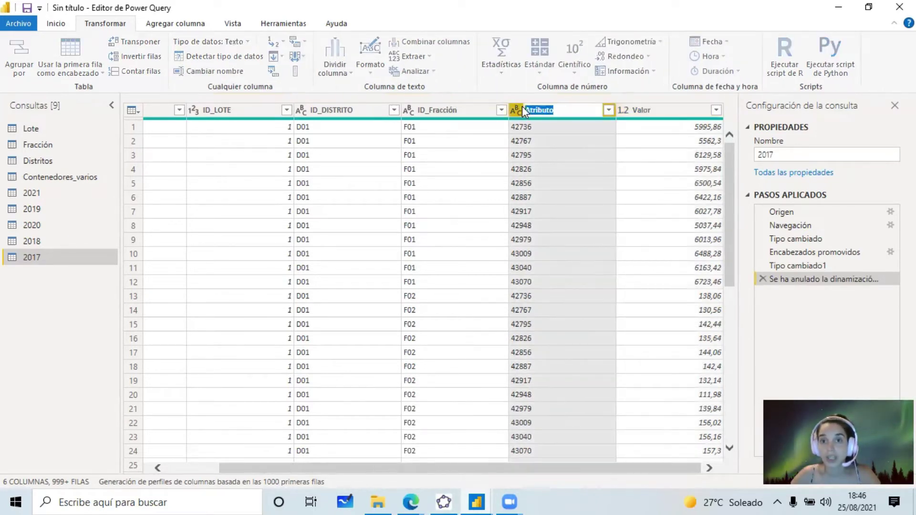
text(Mes)
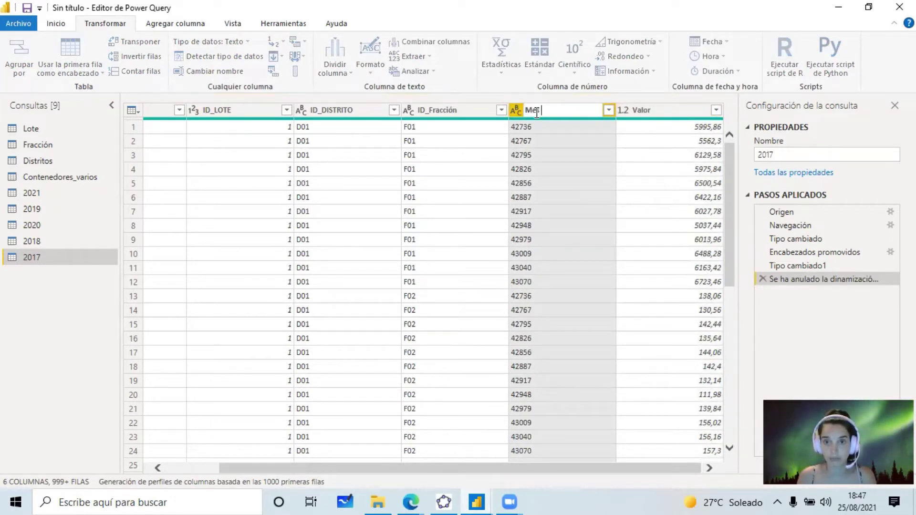
text( y año)
key(Return)
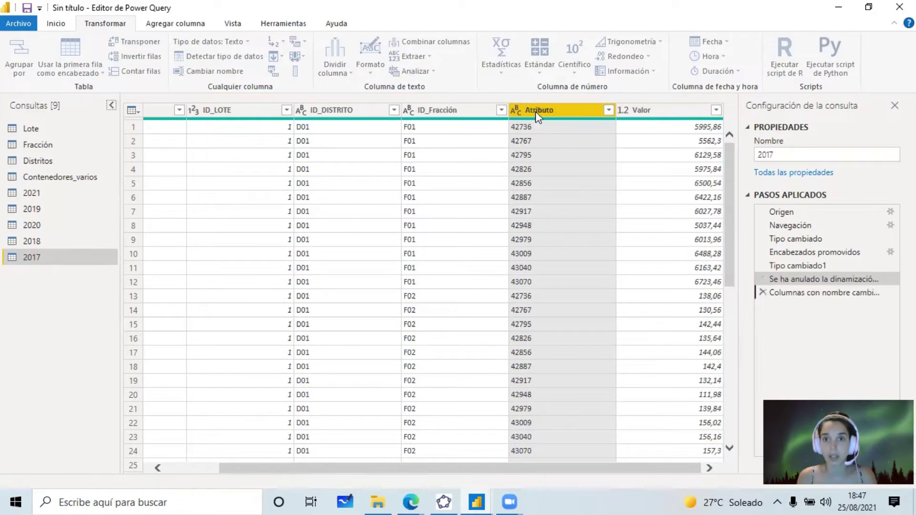
- Rename the Valor column as "Toneladas" and look through the unpivoted rows
click(672, 114)
double_click(672, 113)
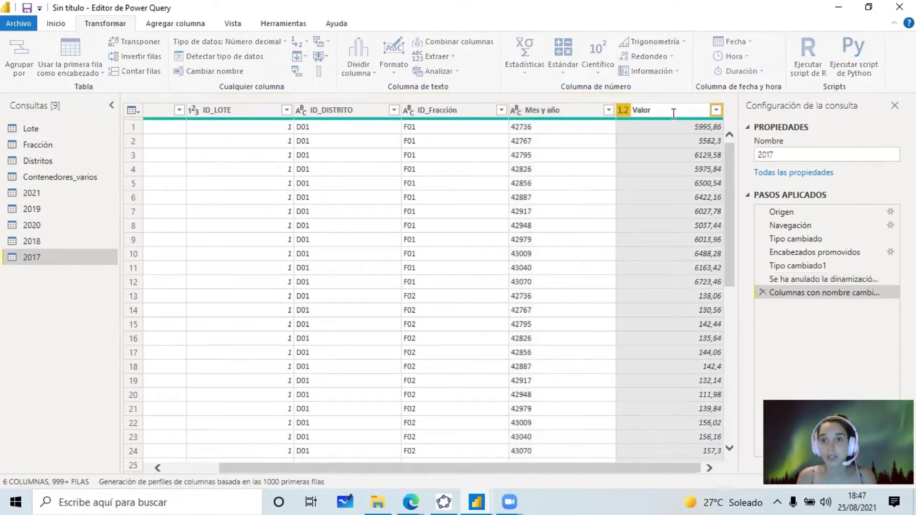
text(Tonelada)
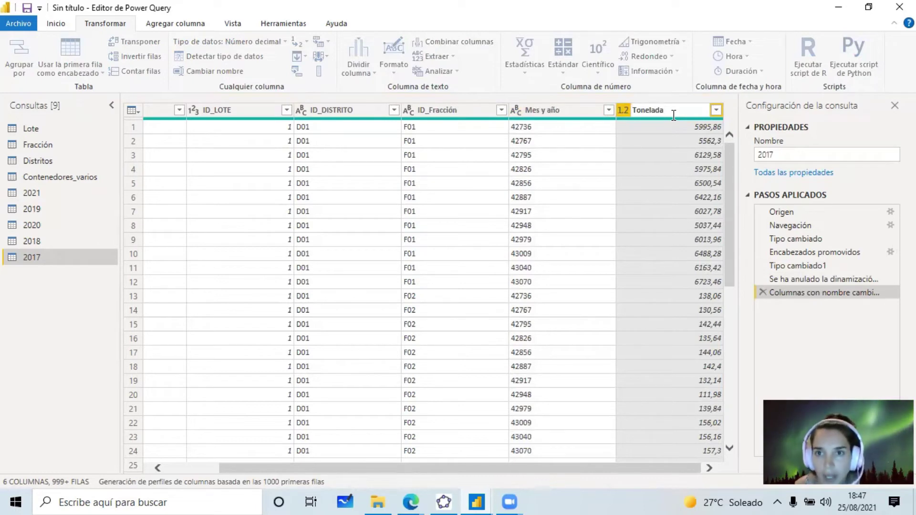
text(s)
key(Return)
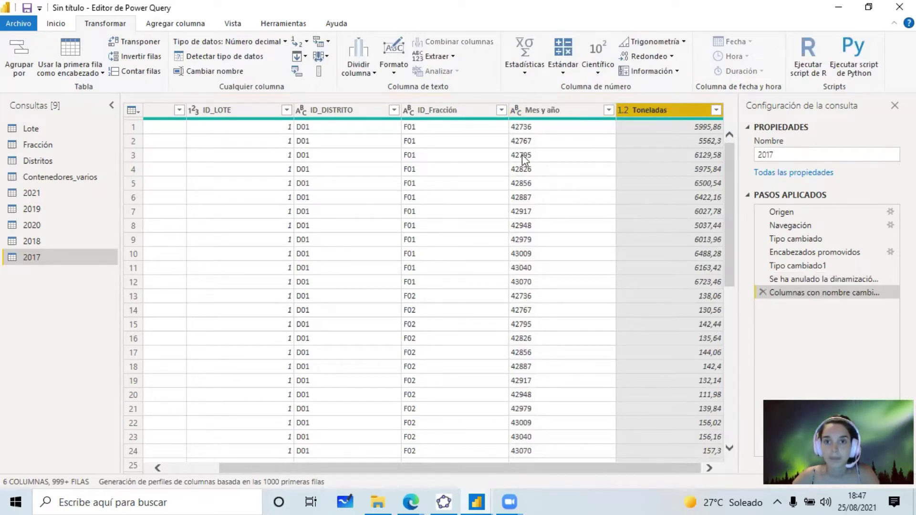
scroll(521, 203, down, 4)
scroll(523, 204, down, 20)
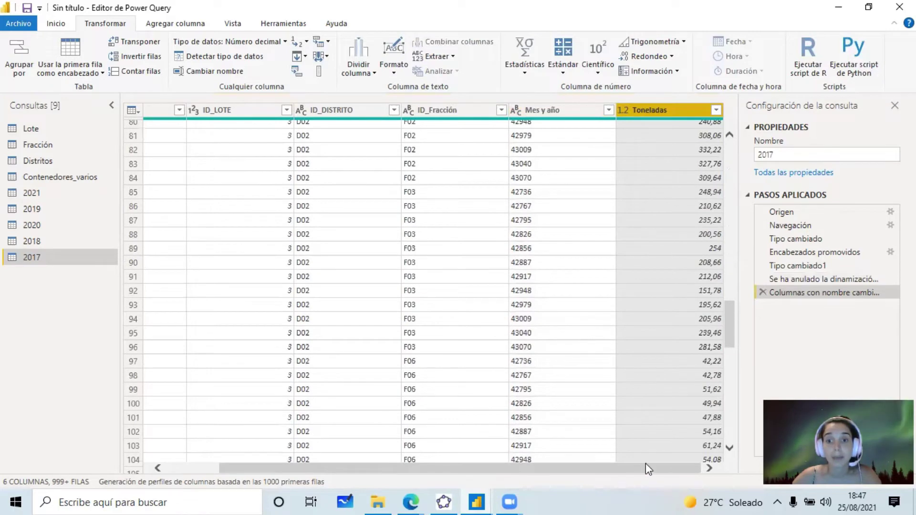
- Look through the unpivoted rows of the 2017 query and check the data types of ID_LOTE, ID_DISTRITO and Toneladas
drag(646, 468, 686, 453)
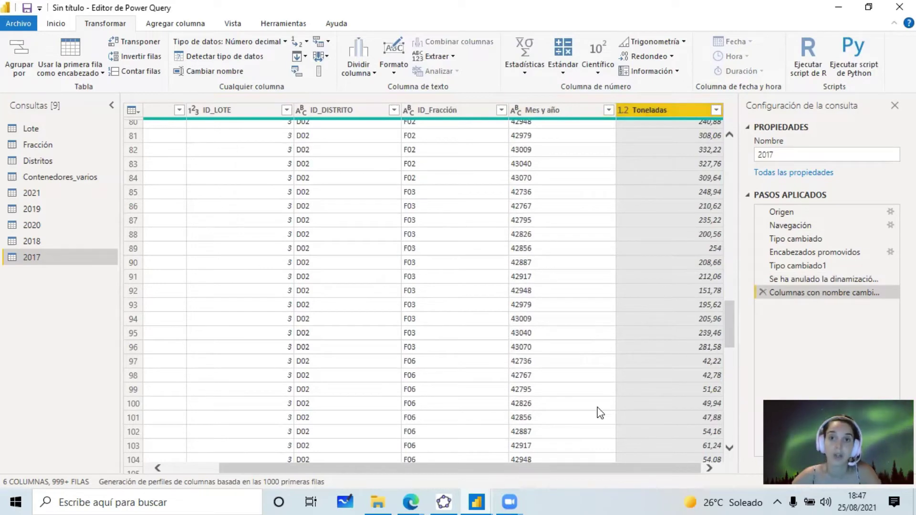
scroll(643, 381, down, 15)
scroll(644, 383, down, 20)
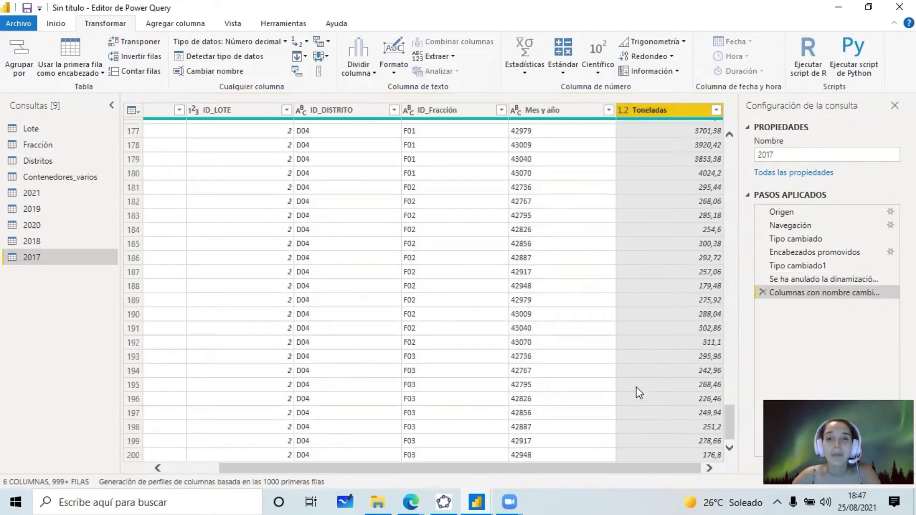
scroll(629, 393, down, 20)
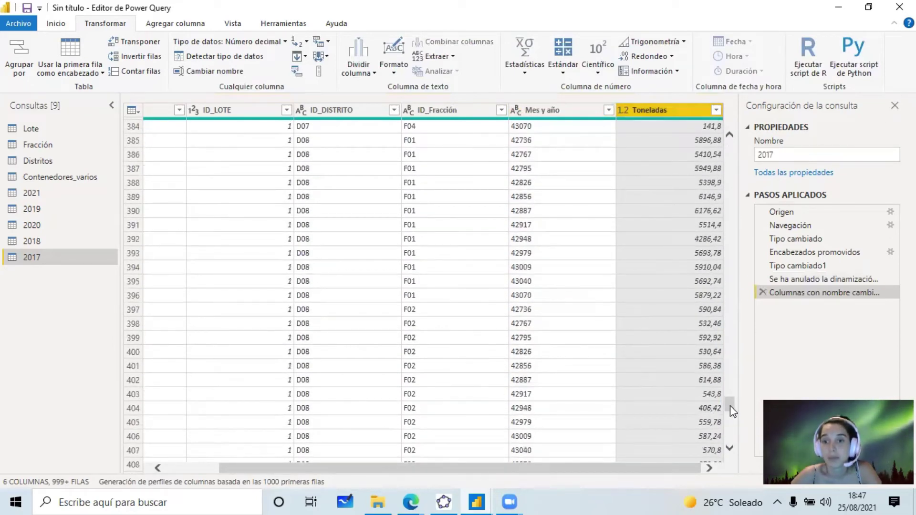
drag(730, 406, 753, 113)
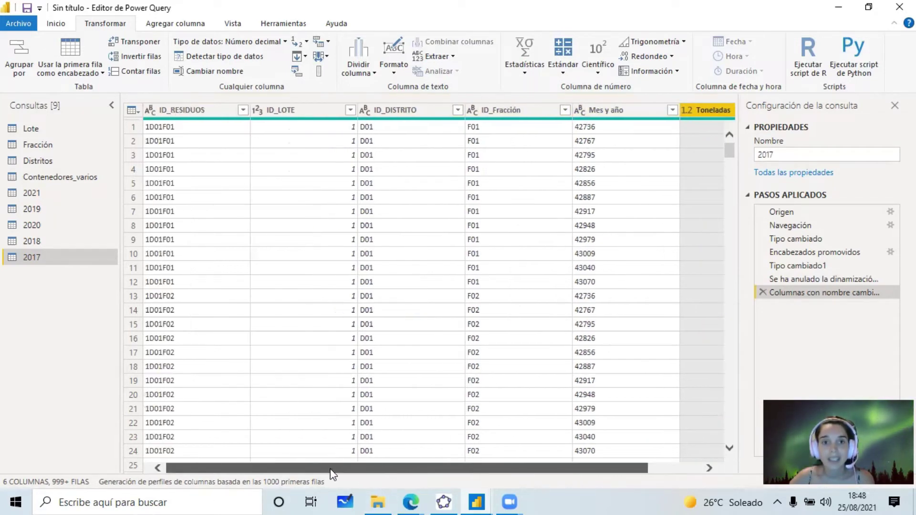
drag(410, 469, 357, 468)
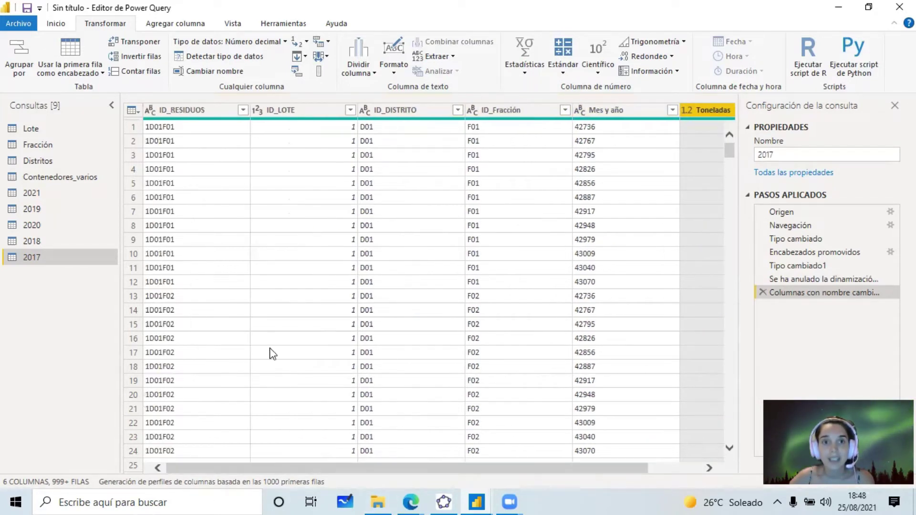
click(265, 111)
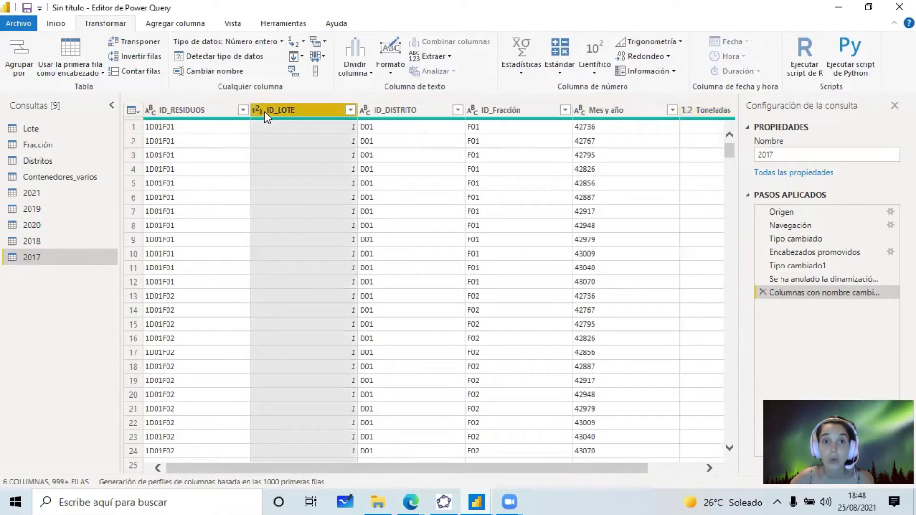
click(385, 114)
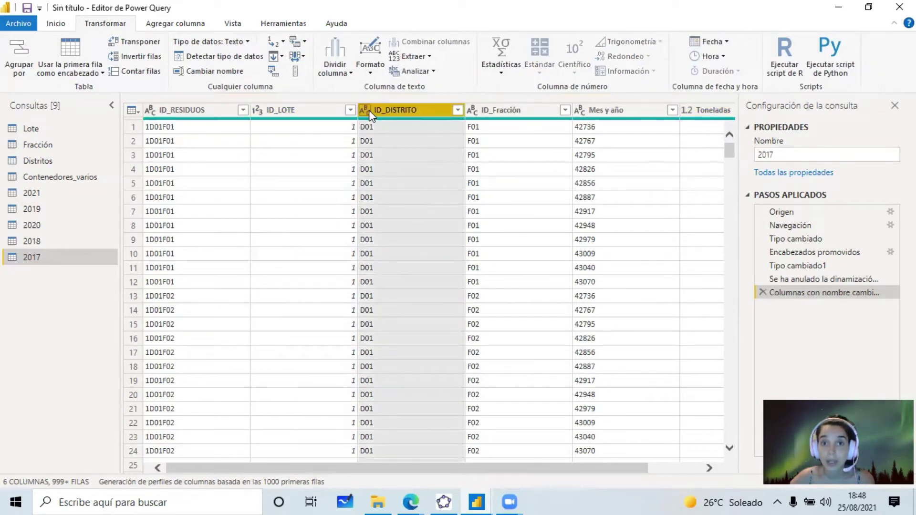
click(693, 111)
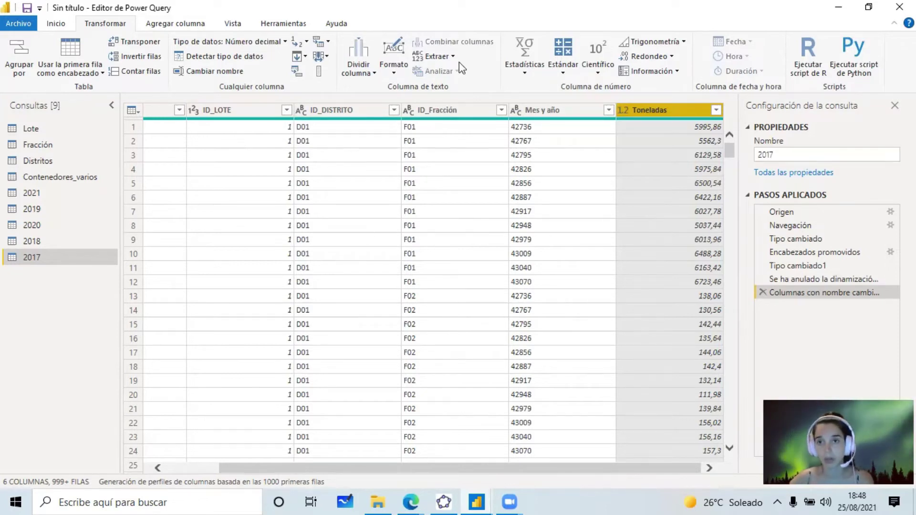
- Try to change the data type of the Mes y año column directly from text to Fecha
click(543, 113)
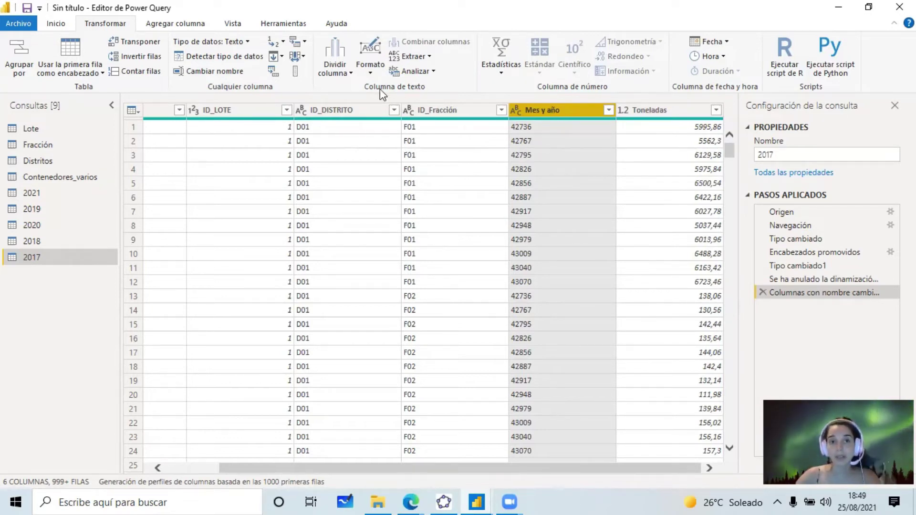
click(247, 44)
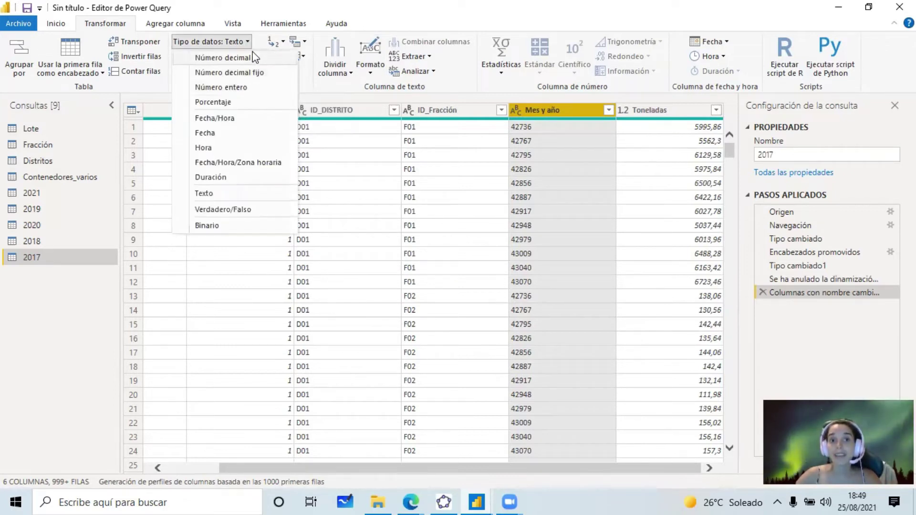
click(240, 136)
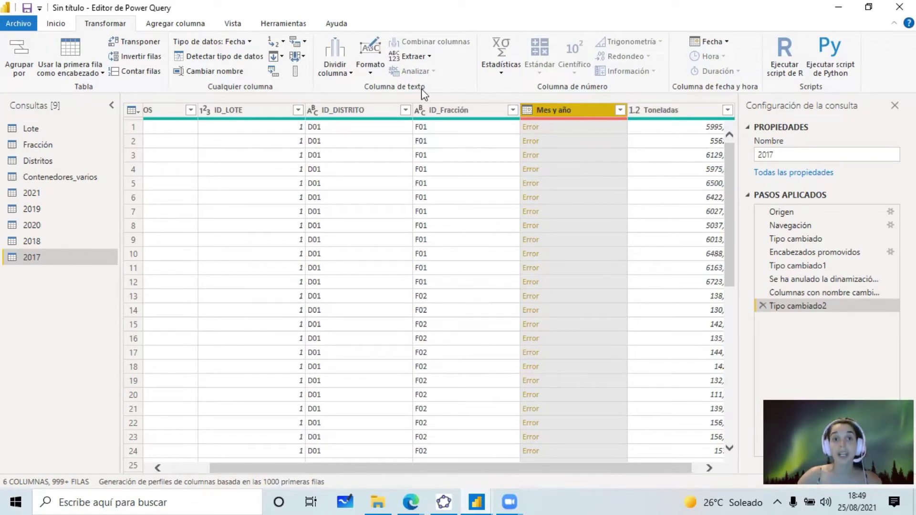
- Set the Mes y año column's data type to Número entero, replacing the existing type conversion
click(249, 41)
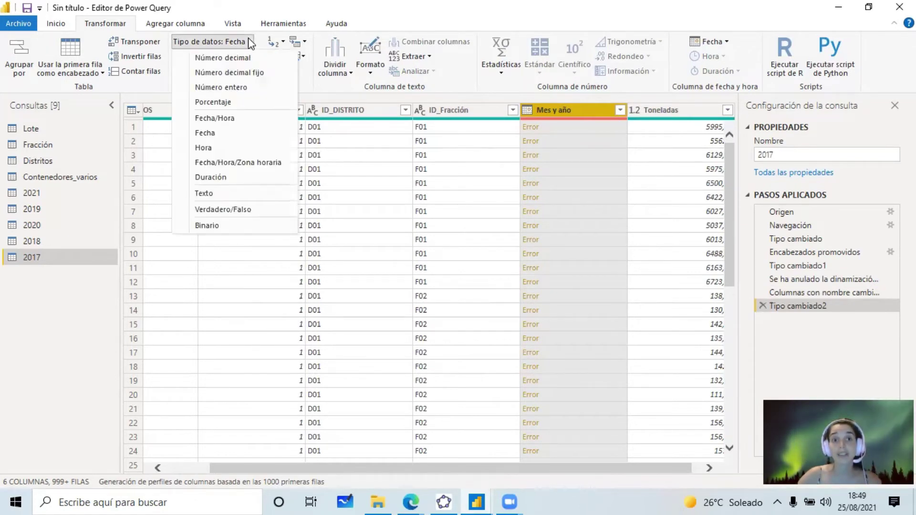
click(233, 90)
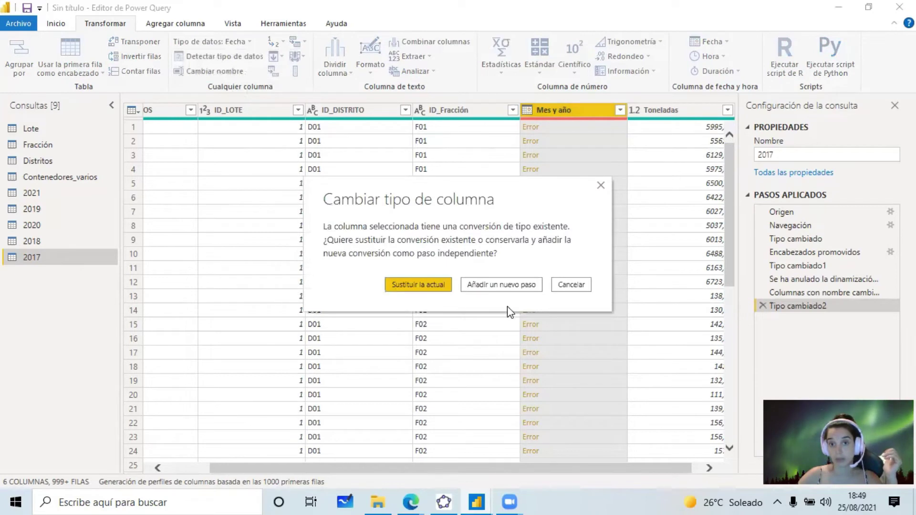
click(428, 285)
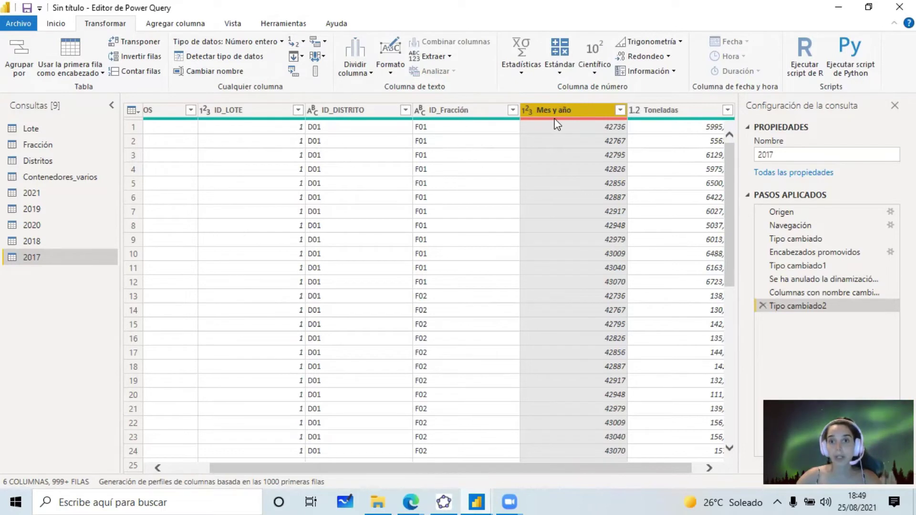
- Convert the Mes y año column to Fecha as a new applied step and check its list of distinct dates
click(527, 110)
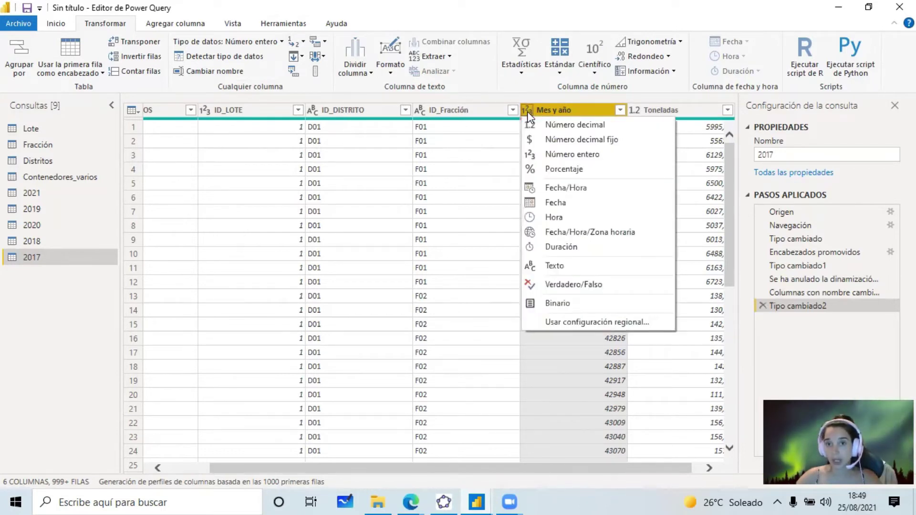
click(585, 202)
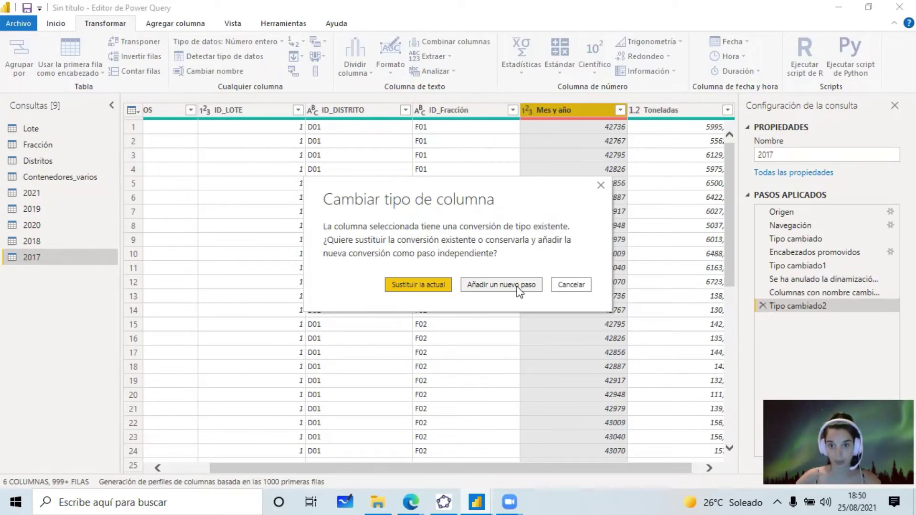
click(517, 286)
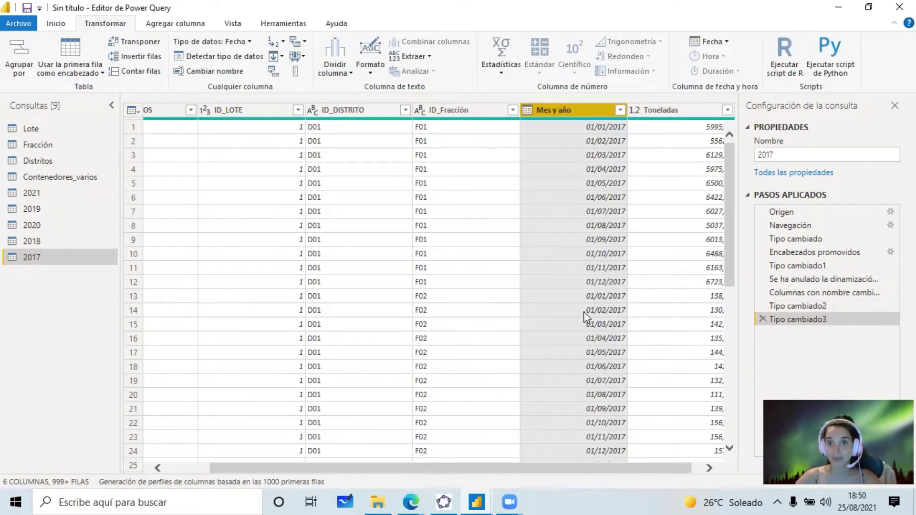
click(619, 111)
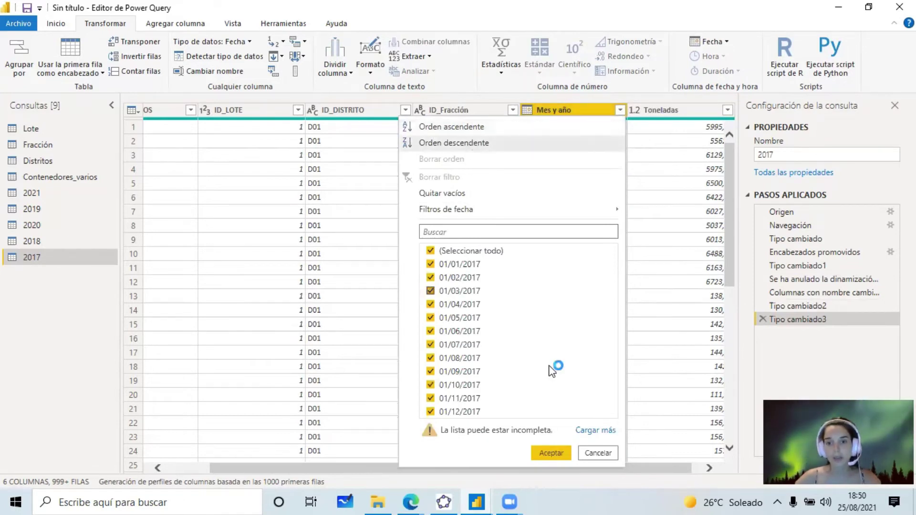
click(597, 453)
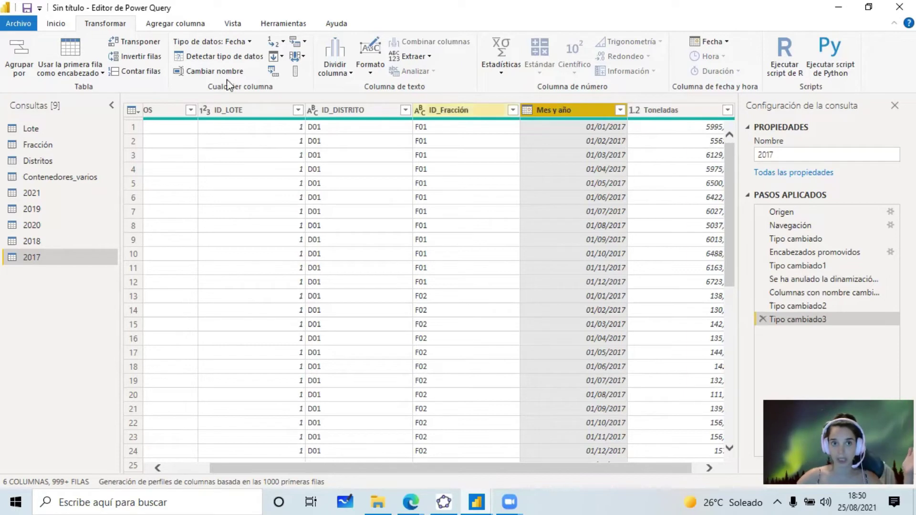
- Apply the pending query changes to the model without closing the Power Query Editor
click(56, 23)
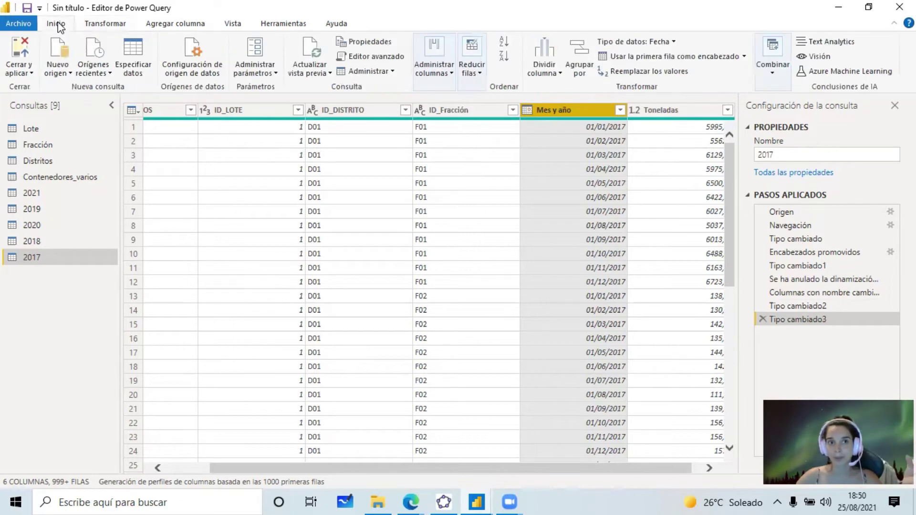
click(31, 73)
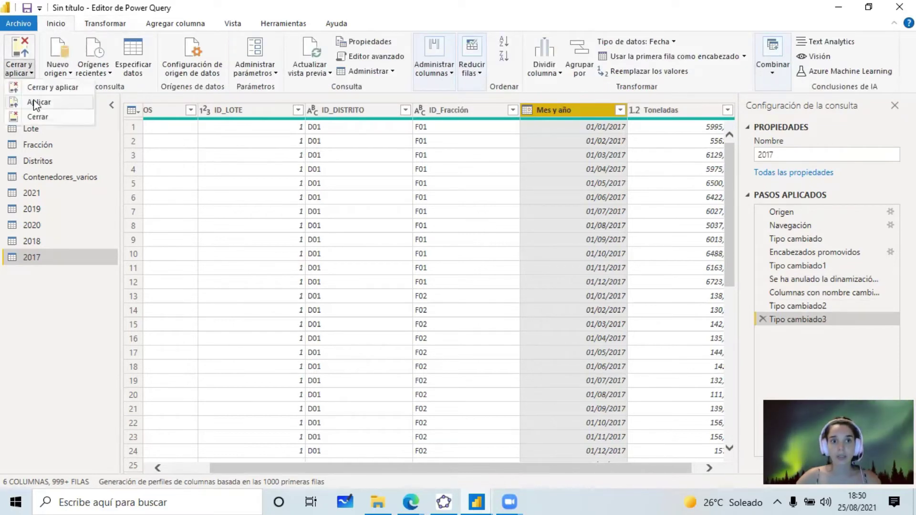
click(39, 102)
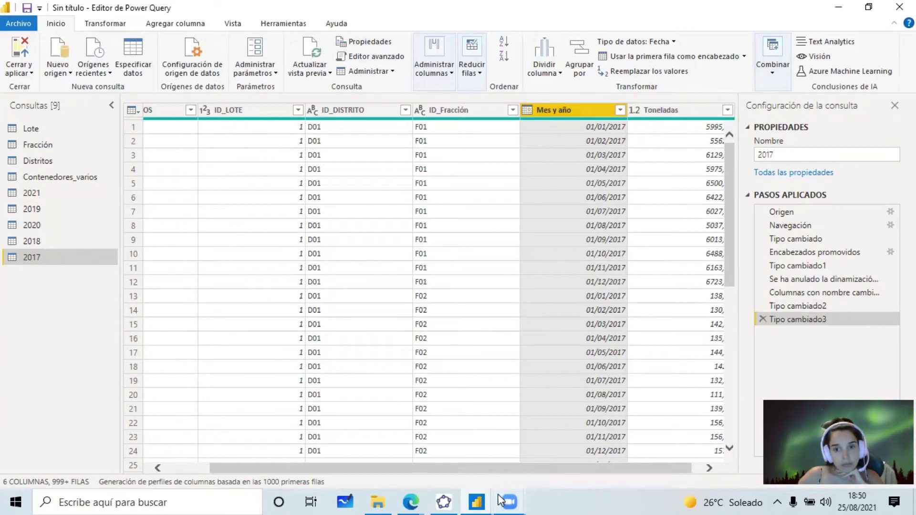
- Switch to the Power BI Desktop window and display the 2017 table's rows in the data view
click(477, 501)
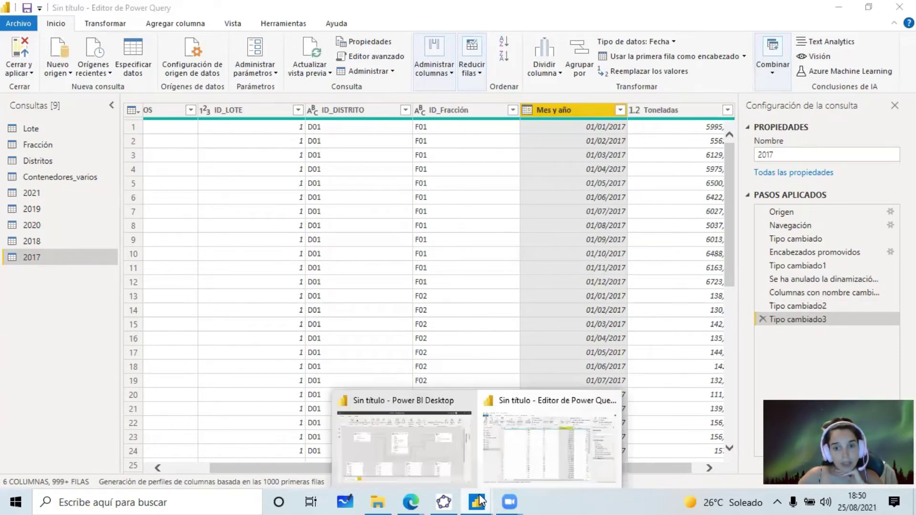
click(442, 460)
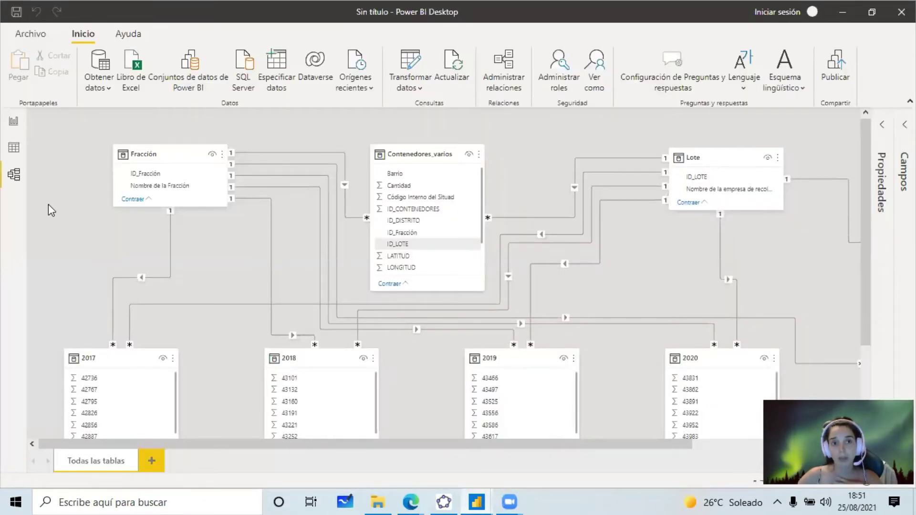
click(14, 150)
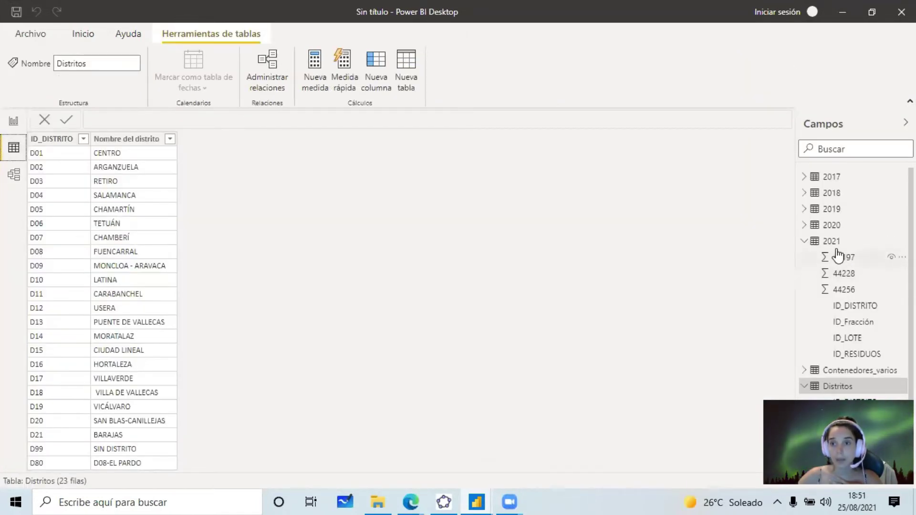
click(831, 179)
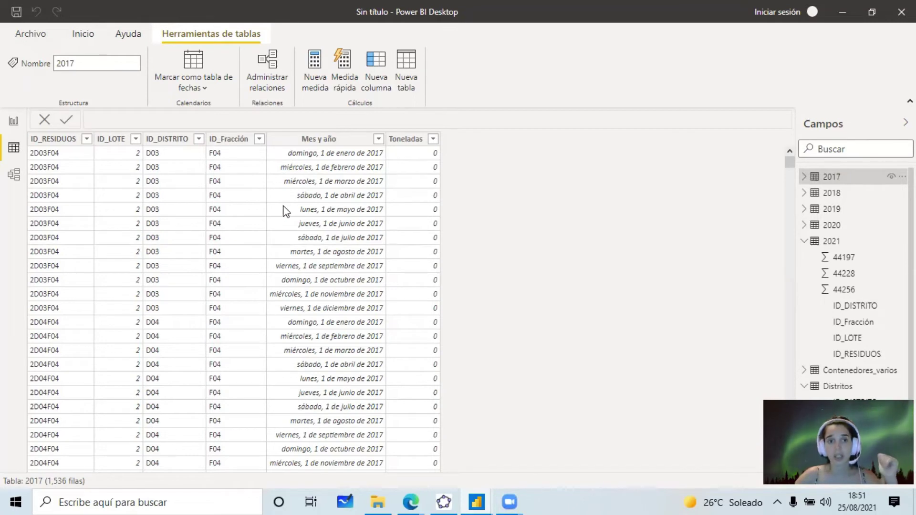
- Format the 2017 table's Mes y año column as month and year, marzo de 2001 (mmmm" de "yyyy)
click(320, 143)
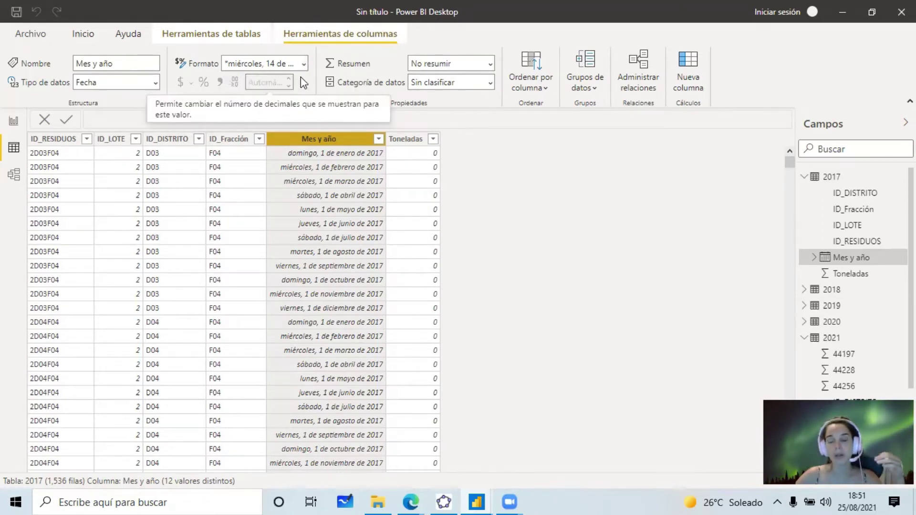
click(307, 62)
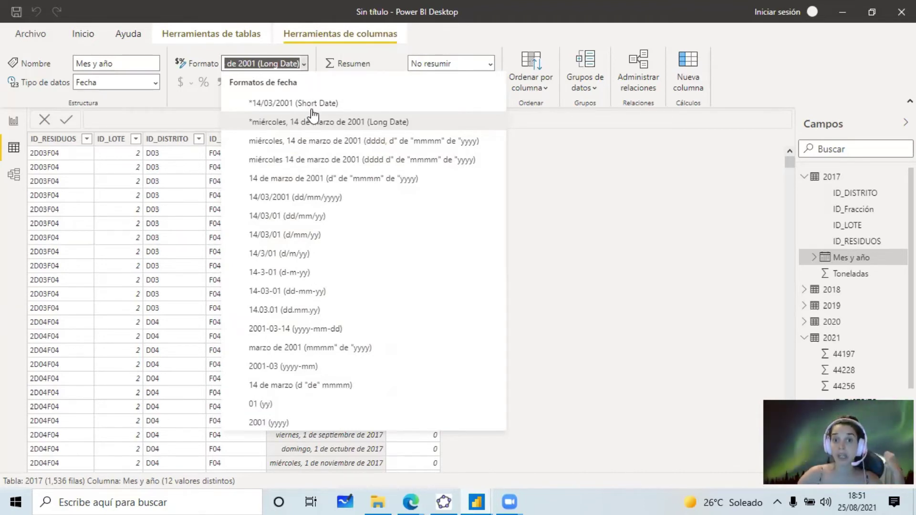
click(362, 352)
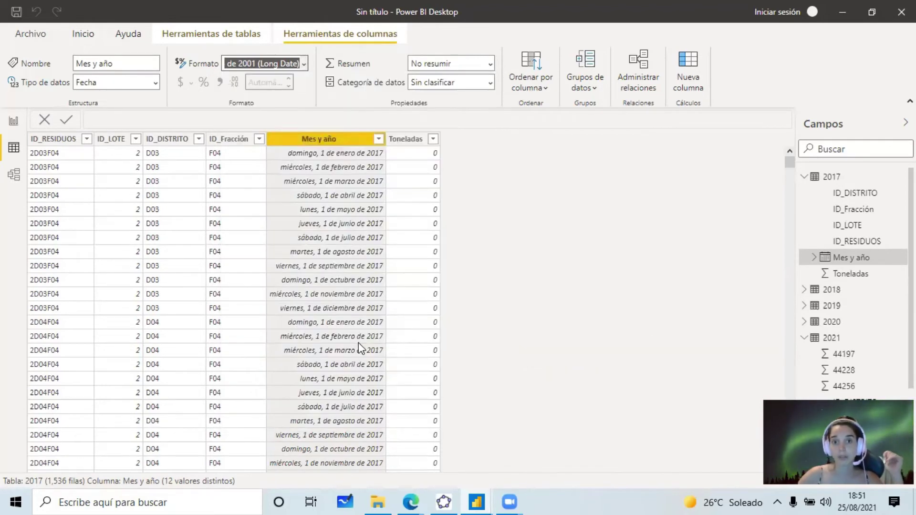
key(alt+Tab)
key(alt+Tab)
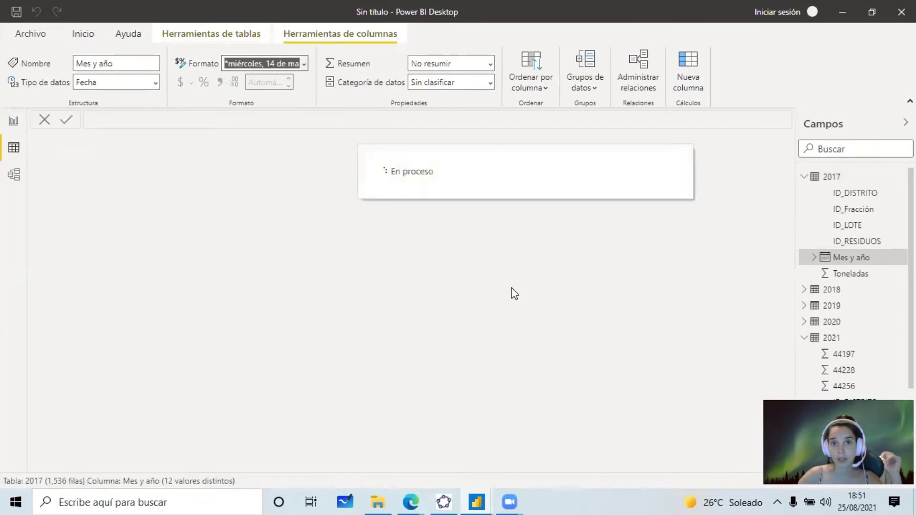
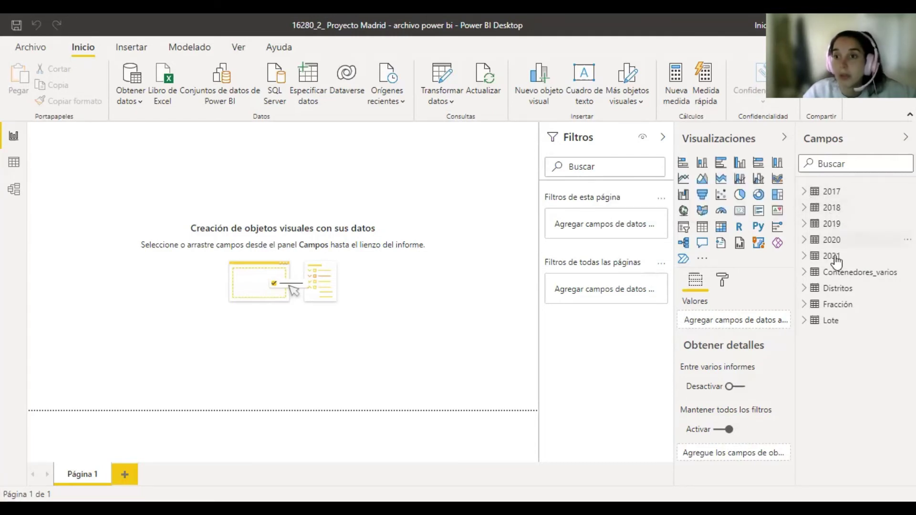
- Show the 2017 table of the Proyecto Madrid file in the data view and sort it ascending by ID_RESIDUOS
click(13, 164)
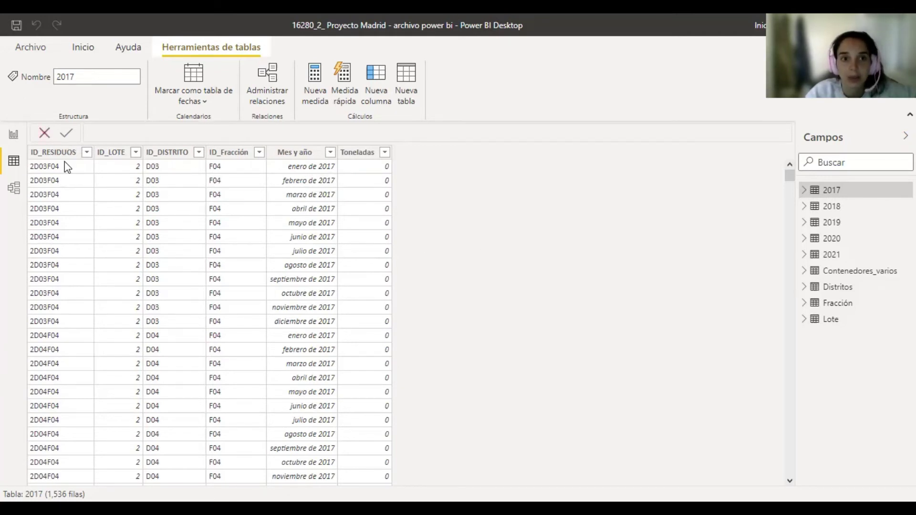
click(86, 153)
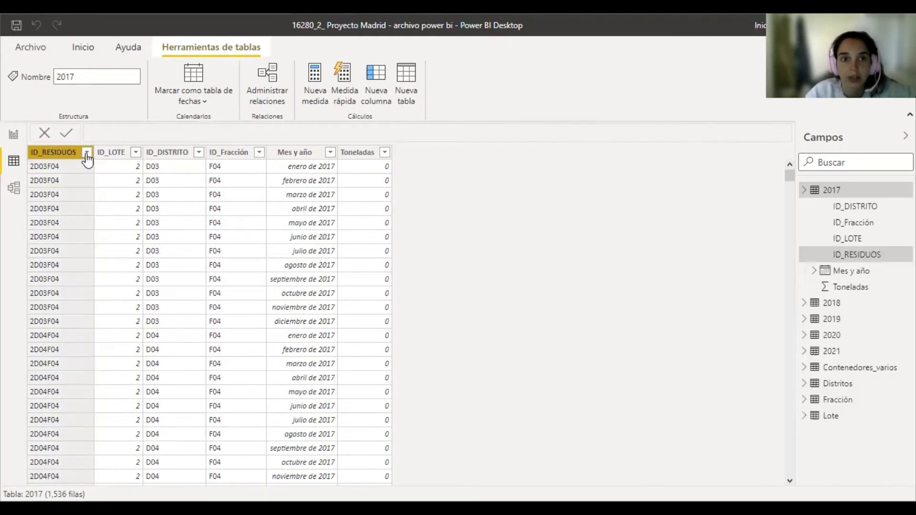
click(72, 154)
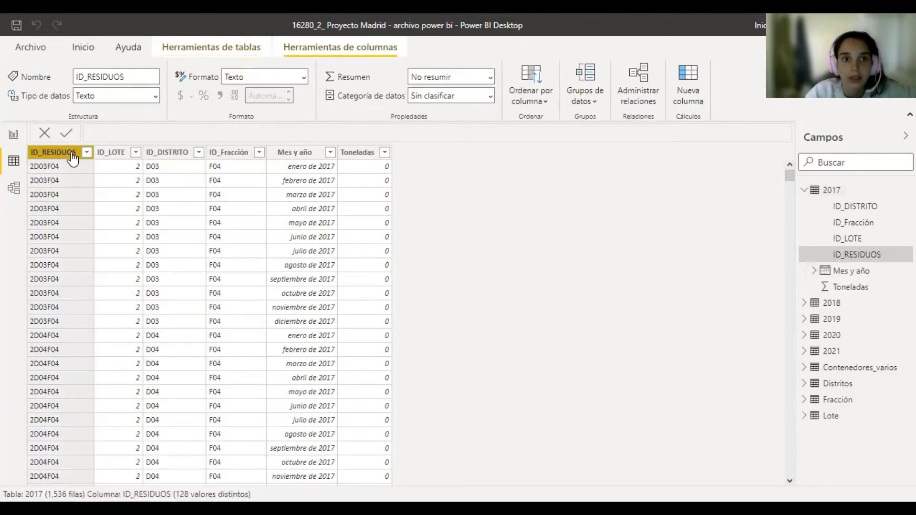
right_click(72, 158)
click(97, 162)
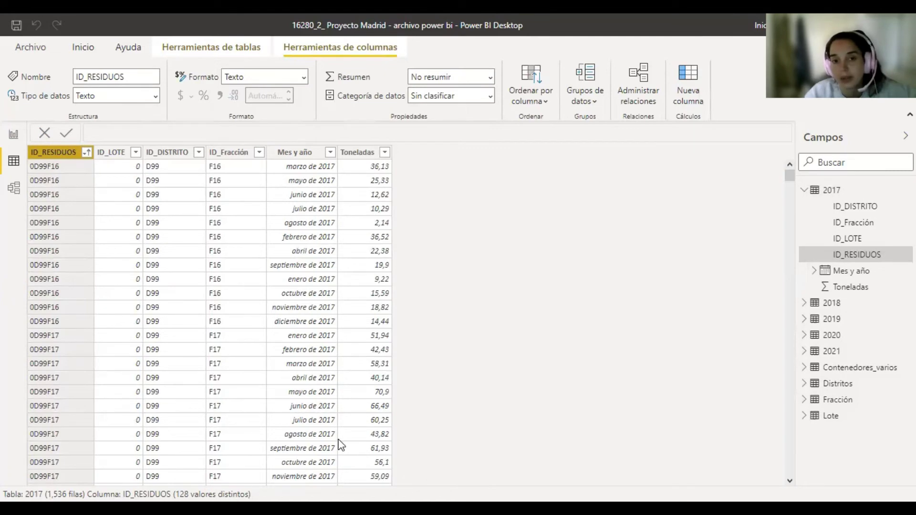
- Look through the 2017 table's rows and its Mes y año column in the data view
scroll(401, 282, down, 15)
scroll(359, 323, up, 15)
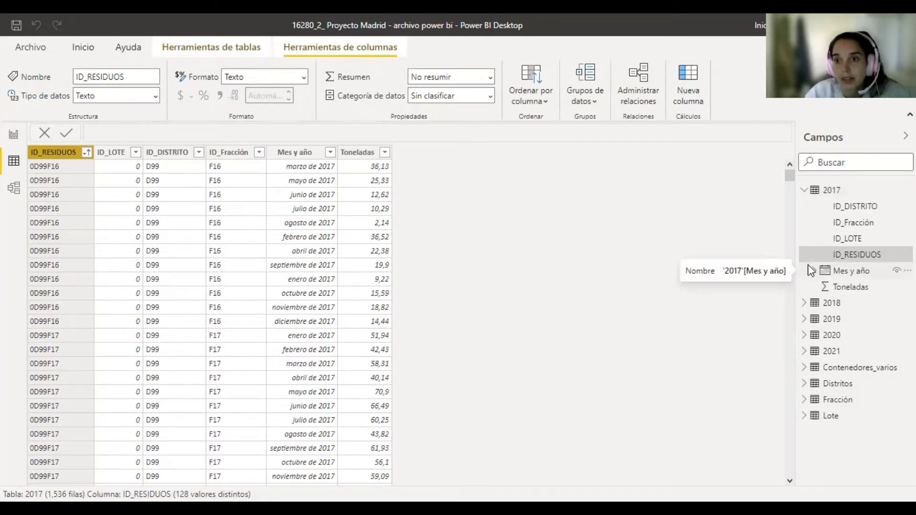
click(830, 275)
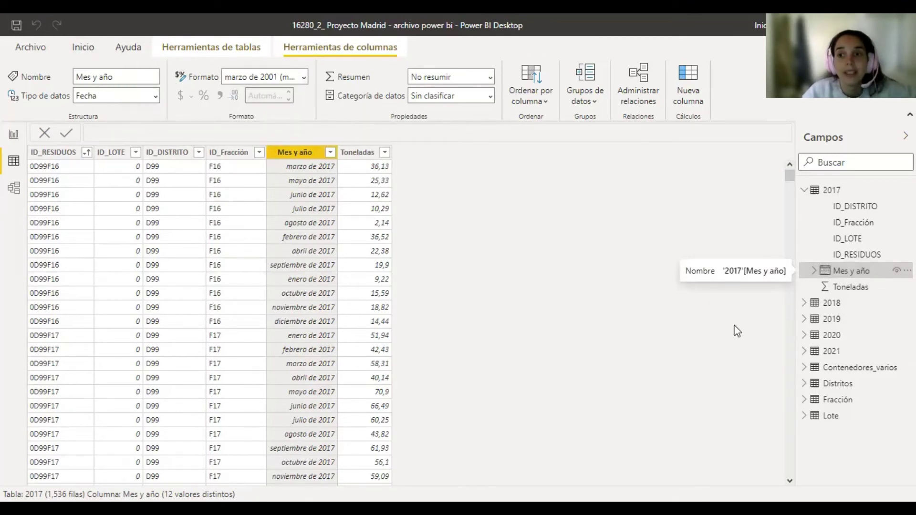
- Collapse the 2017 table's field list and open the Power Query Editor to transform the data
click(804, 189)
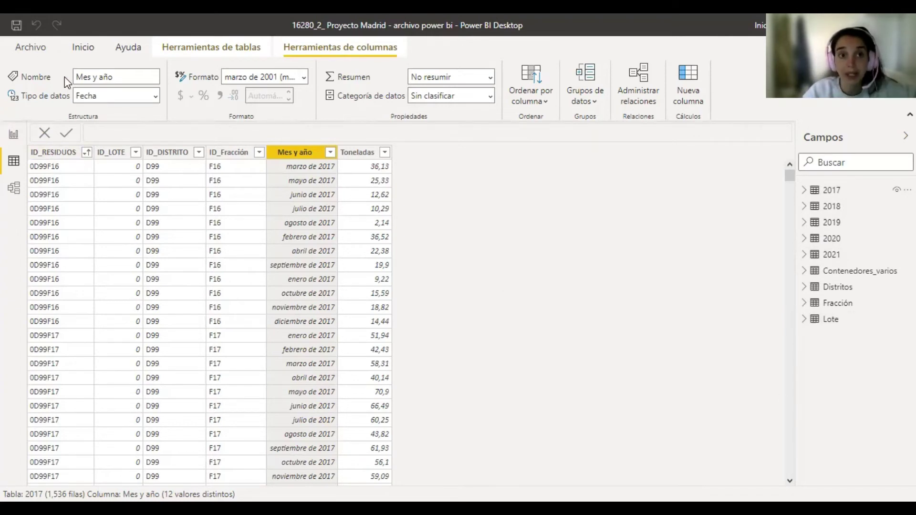
click(84, 48)
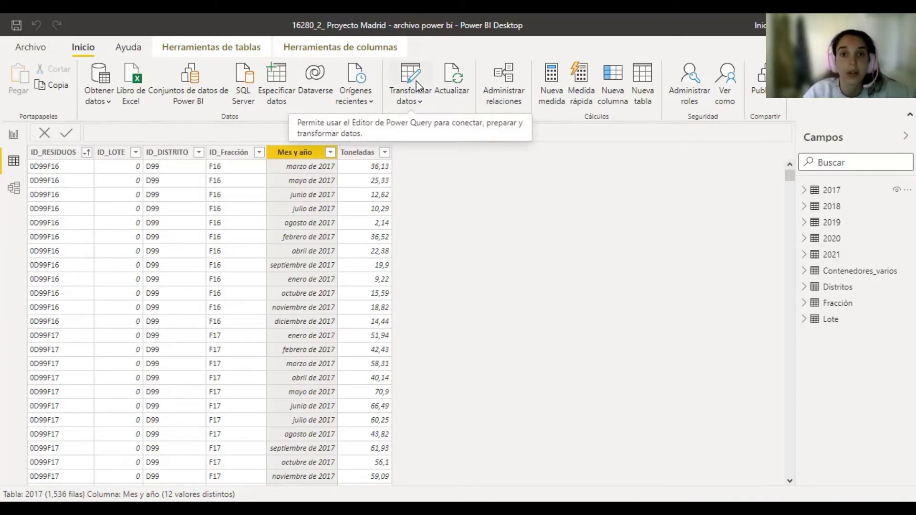
click(416, 81)
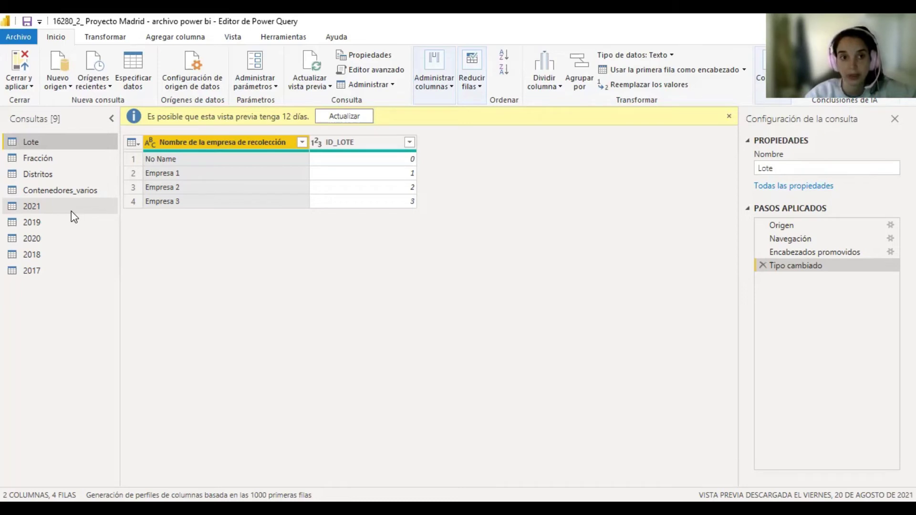
- Compare the column structure of the 2021, 2019, 2020, 2018 and 2017 queries
click(71, 211)
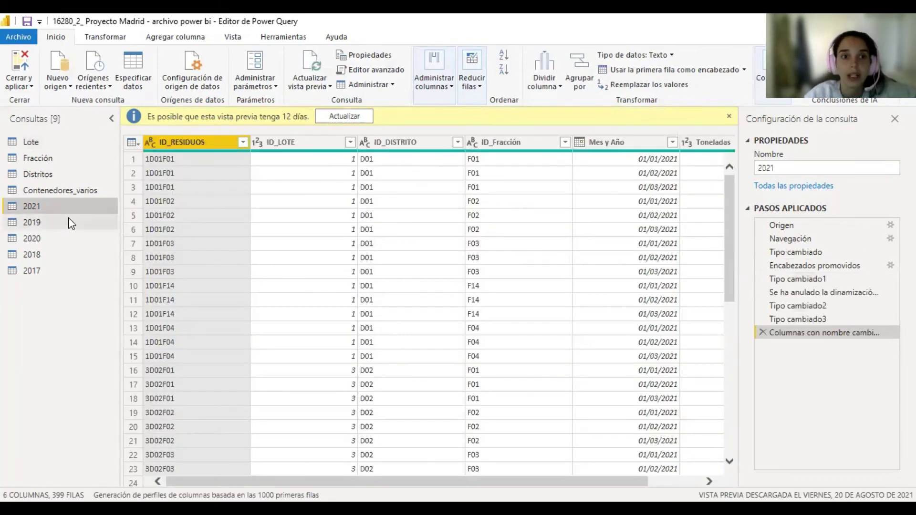
click(71, 223)
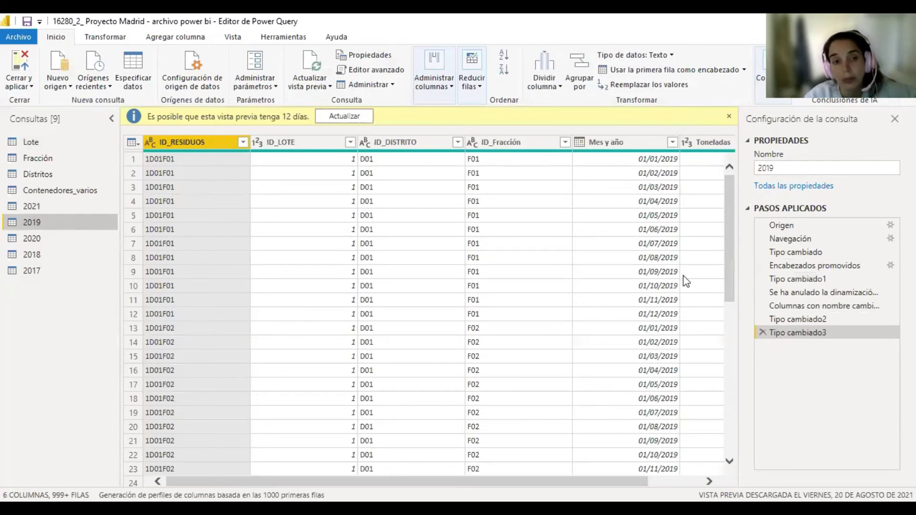
click(56, 207)
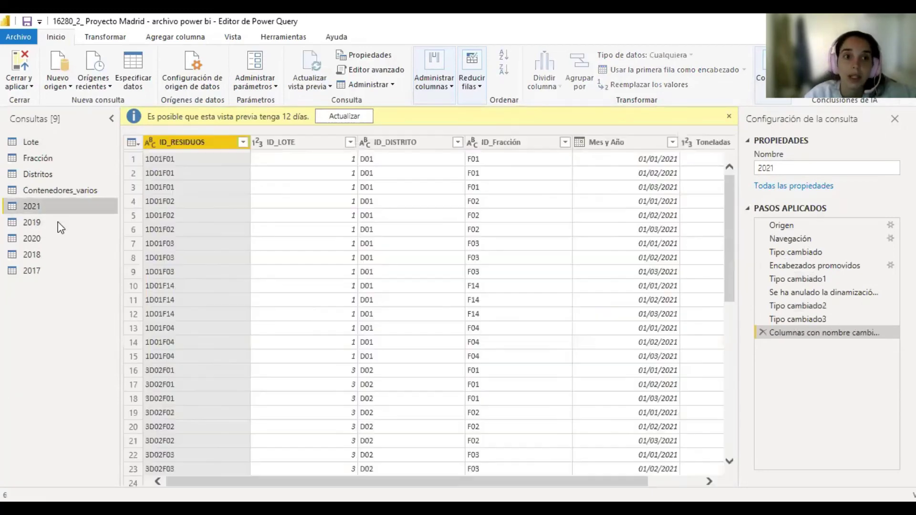
click(49, 222)
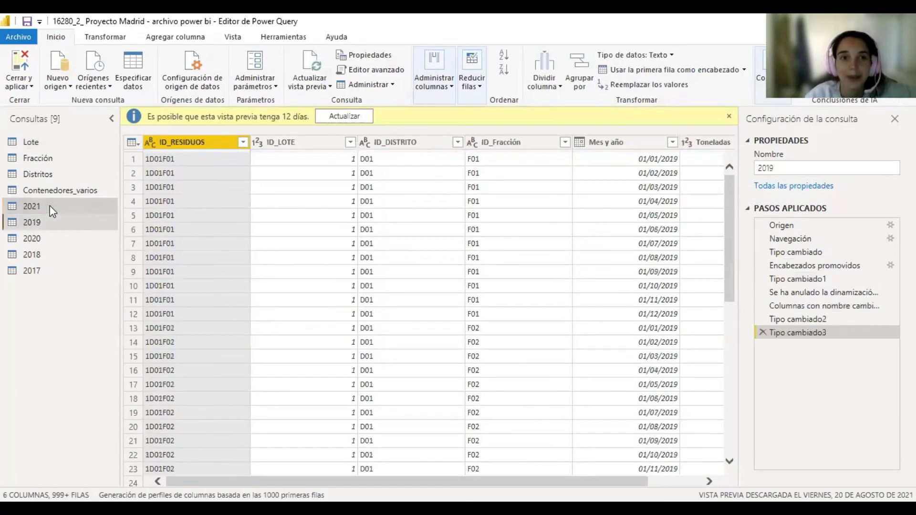
click(53, 201)
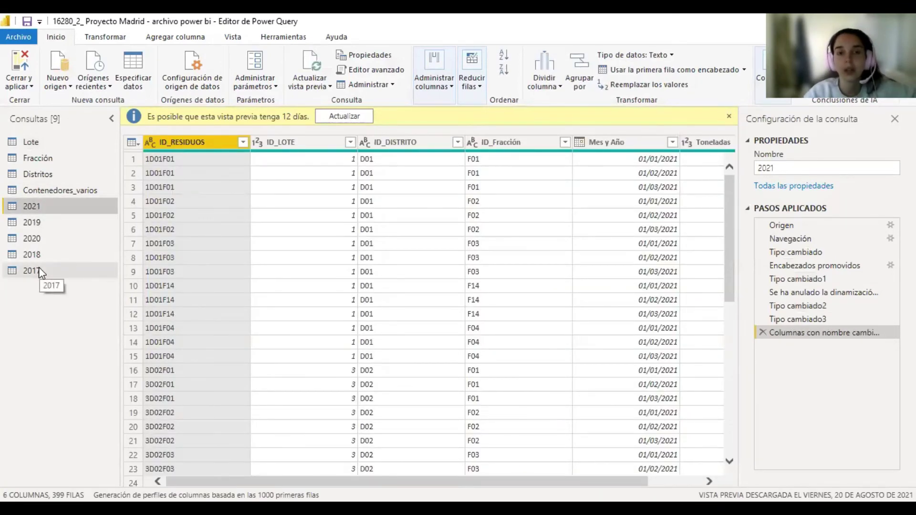
scroll(425, 310, right, 3)
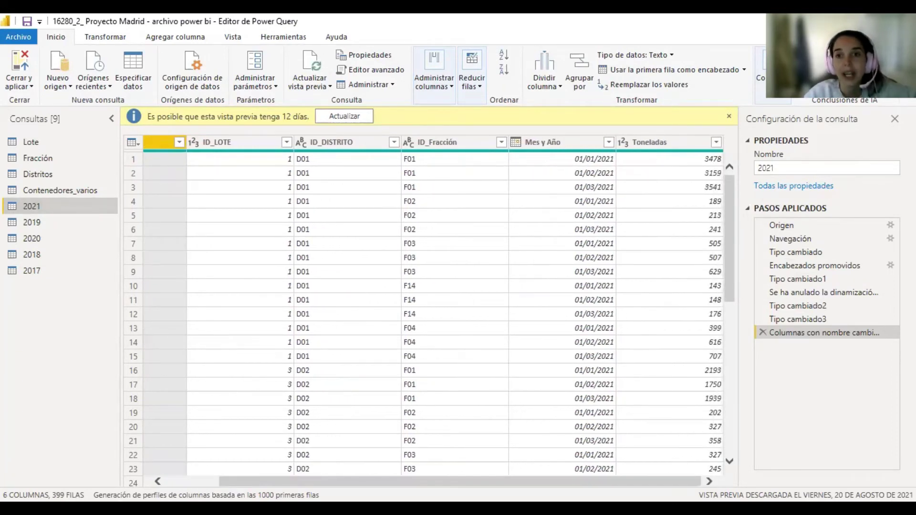
click(418, 143)
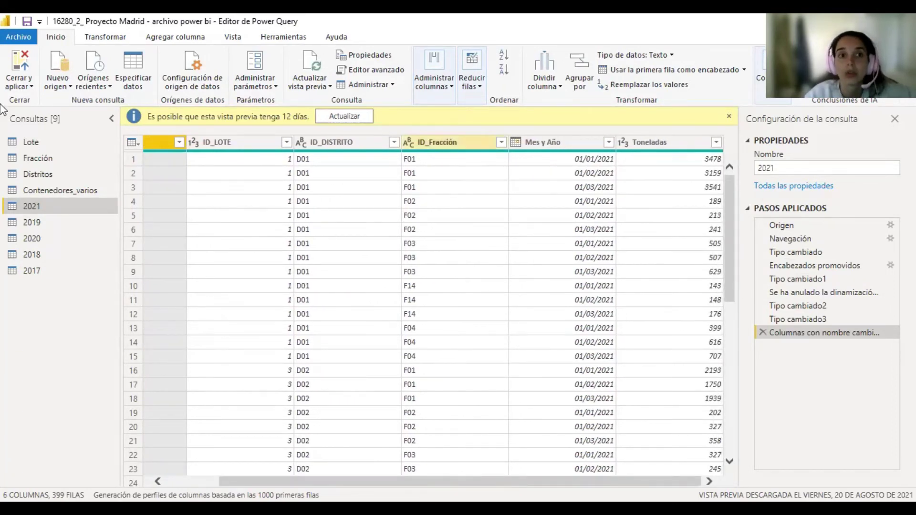
click(52, 227)
click(48, 244)
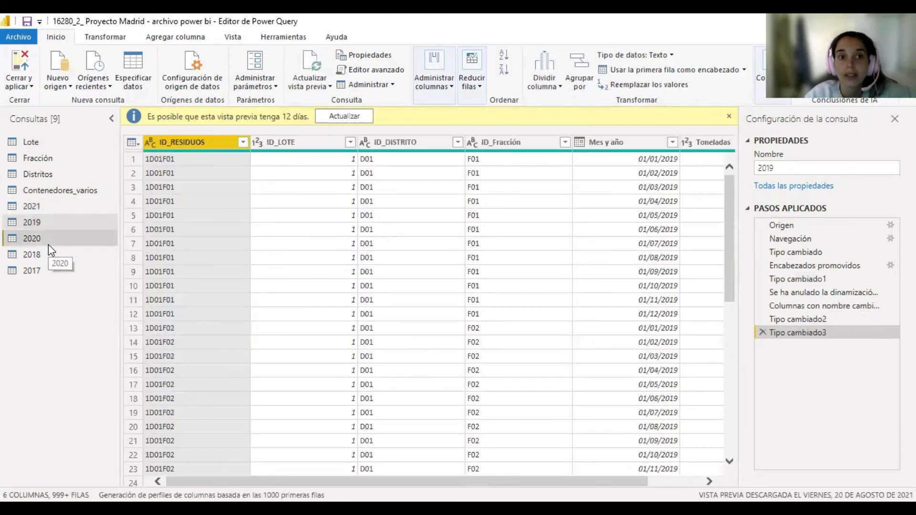
click(62, 253)
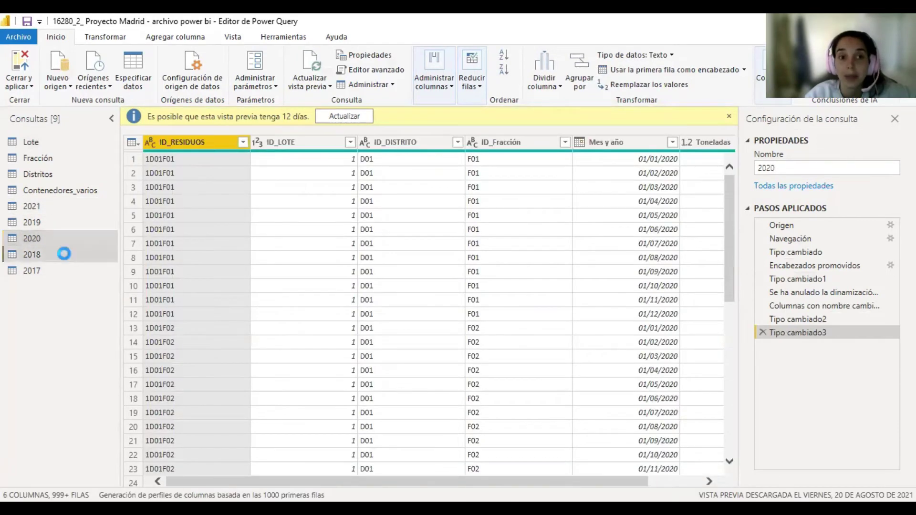
click(64, 270)
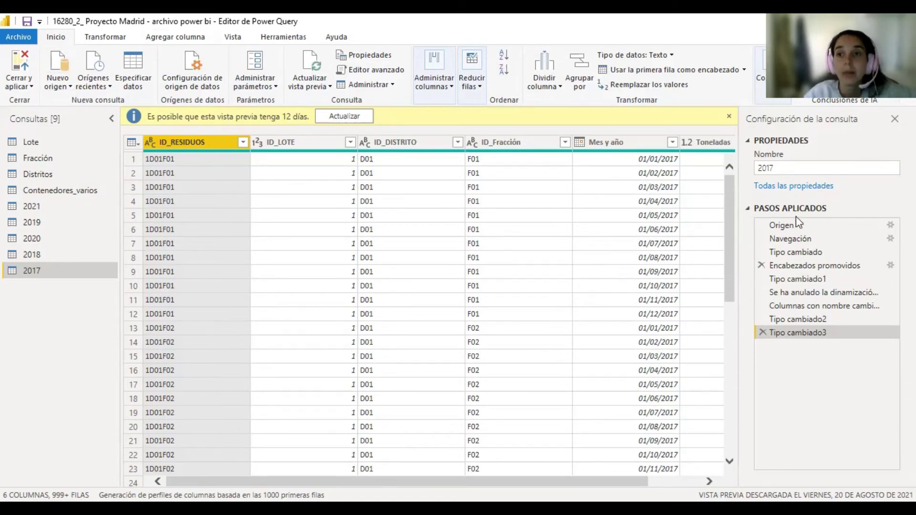
- Recheck the columns of the 2018, 2020, 2019 and 2021 queries, through Toneladas, for appending
click(770, 76)
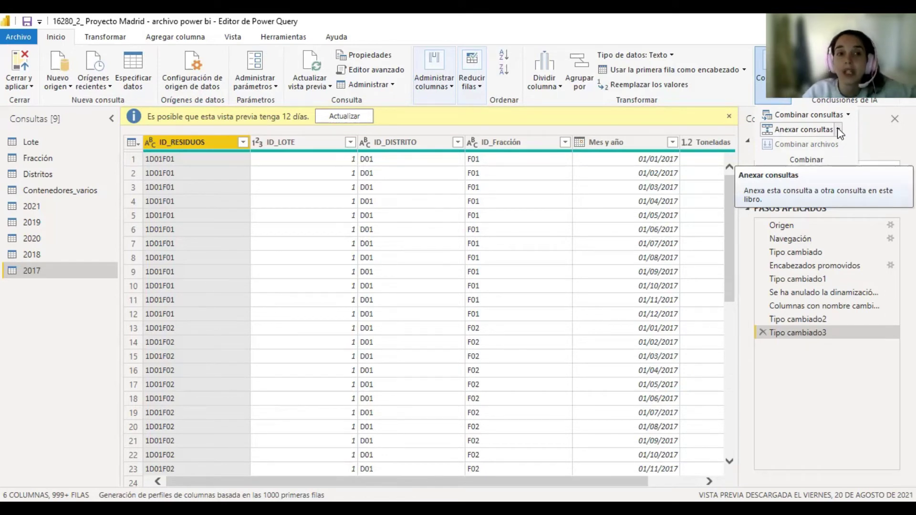
click(73, 260)
click(72, 254)
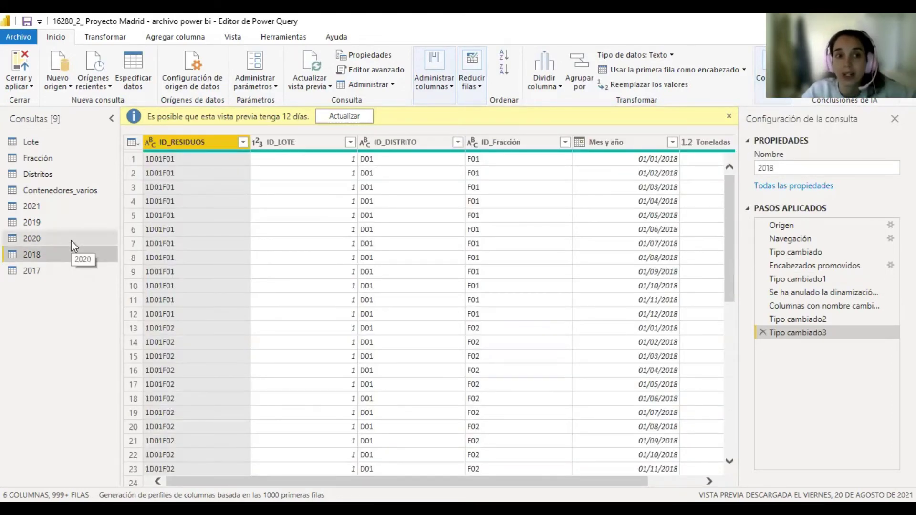
click(70, 239)
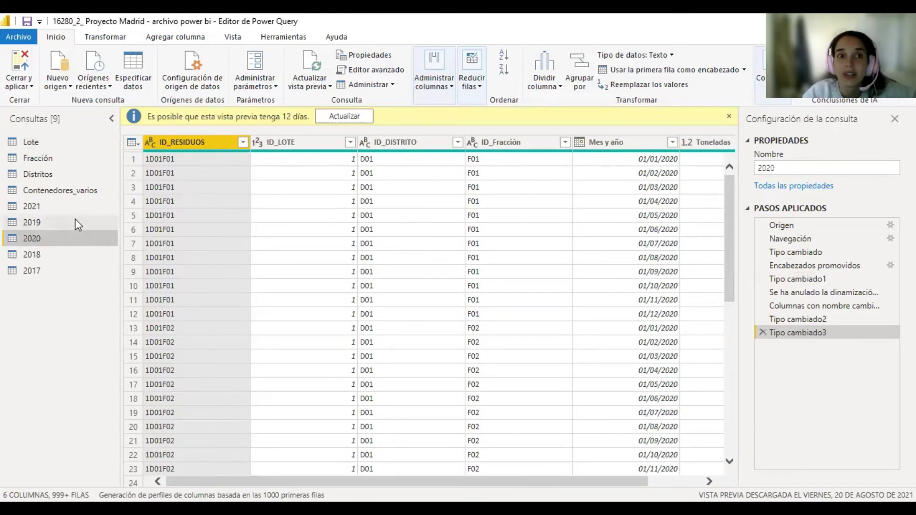
click(76, 220)
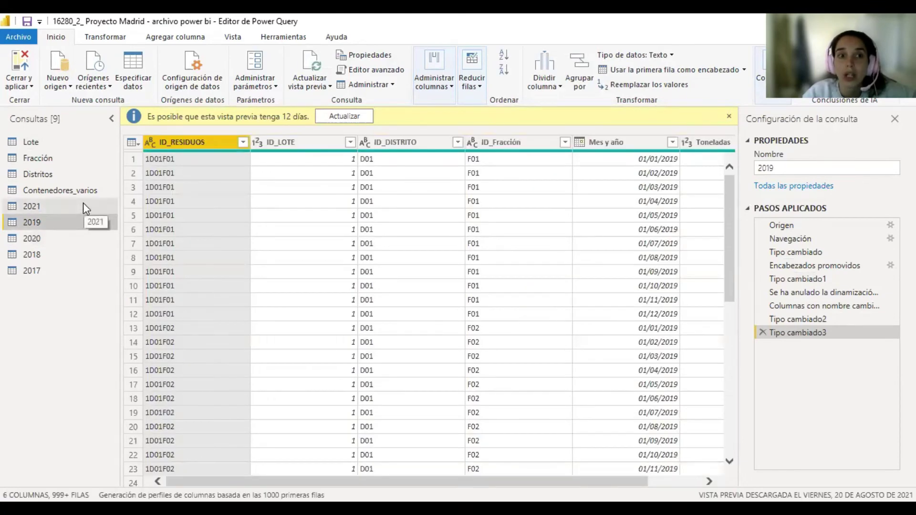
click(83, 203)
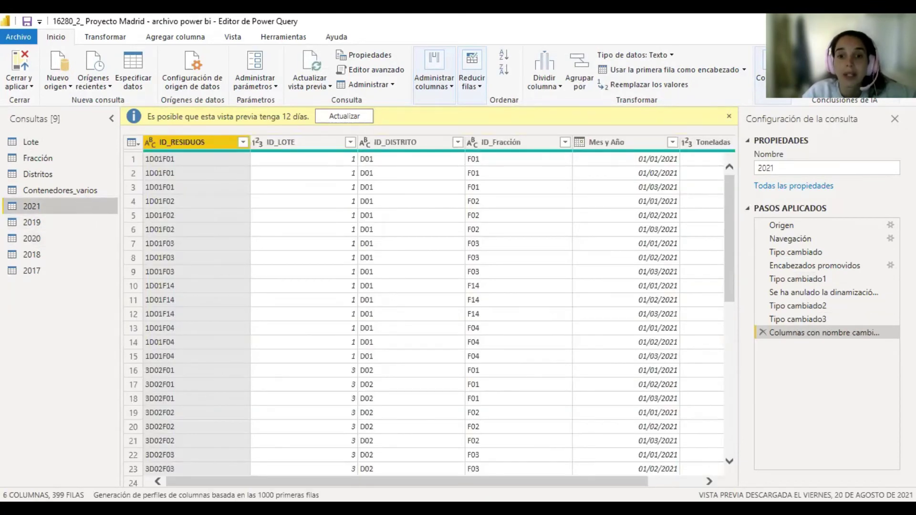
scroll(429, 311, right, 3)
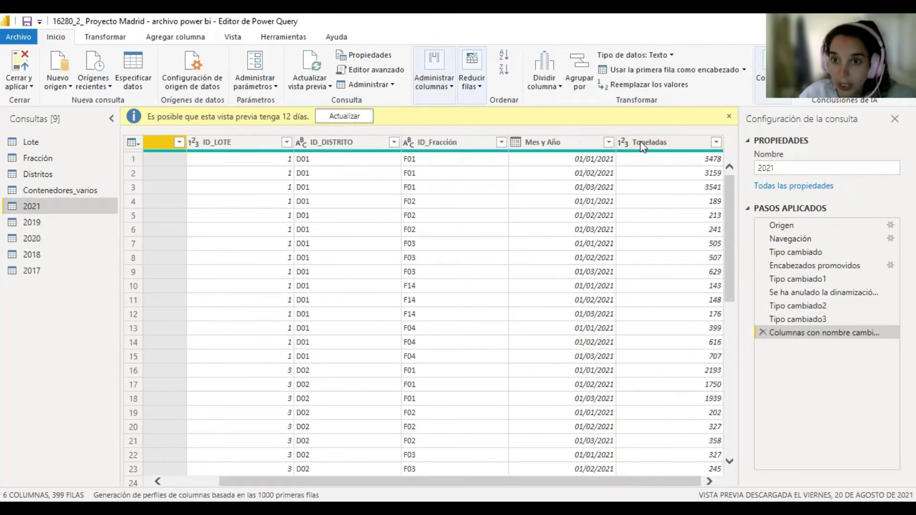
click(27, 218)
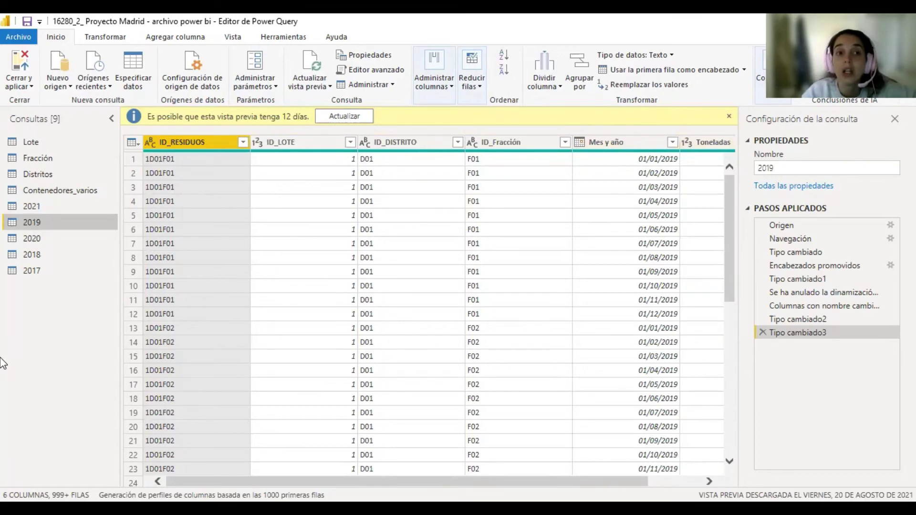
click(52, 209)
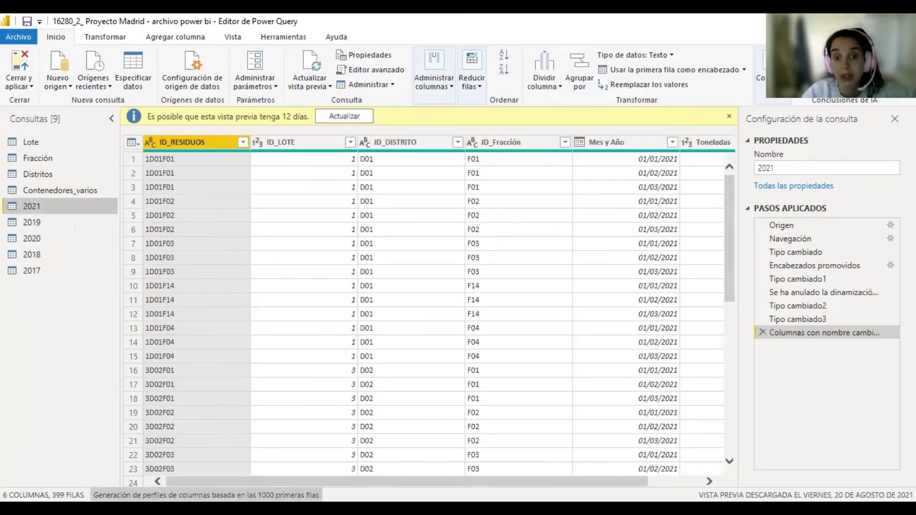
scroll(429, 310, right, 2)
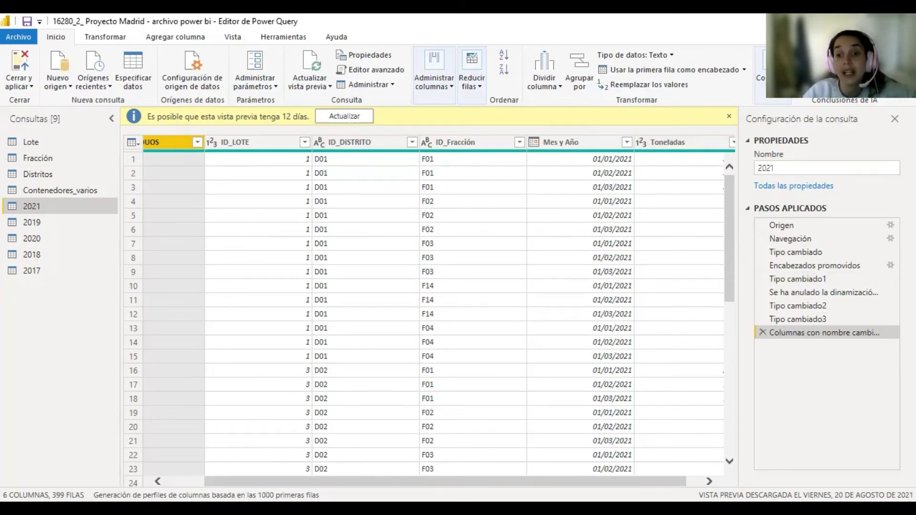
scroll(439, 310, right, 1)
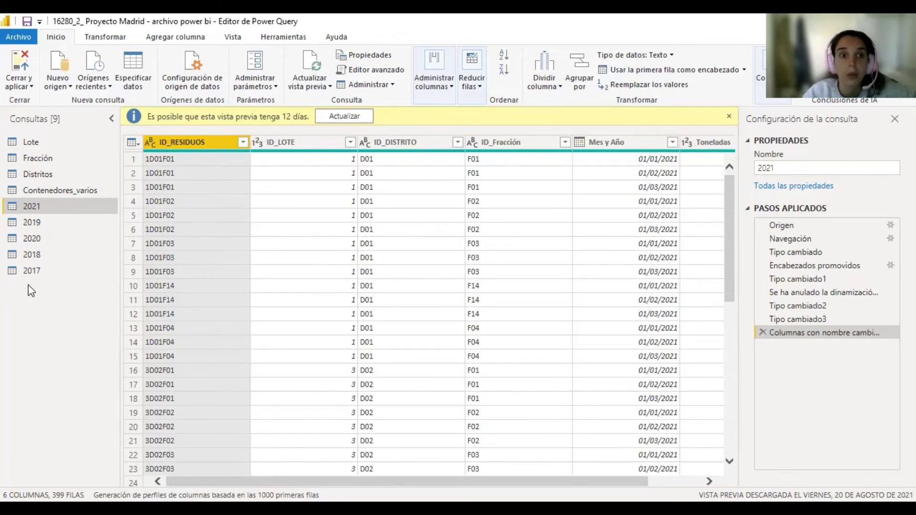
- Start appending queries into a new one from the 2017 query, using the three or more tables option
click(31, 270)
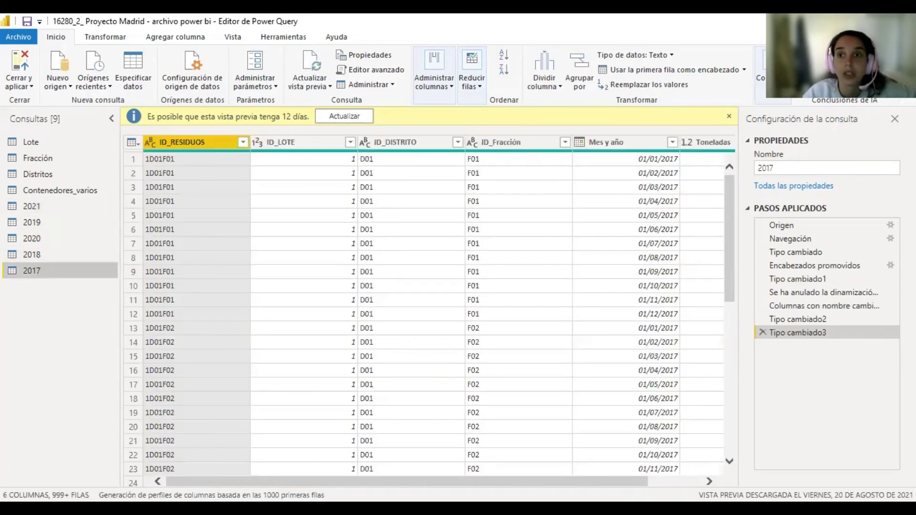
click(761, 76)
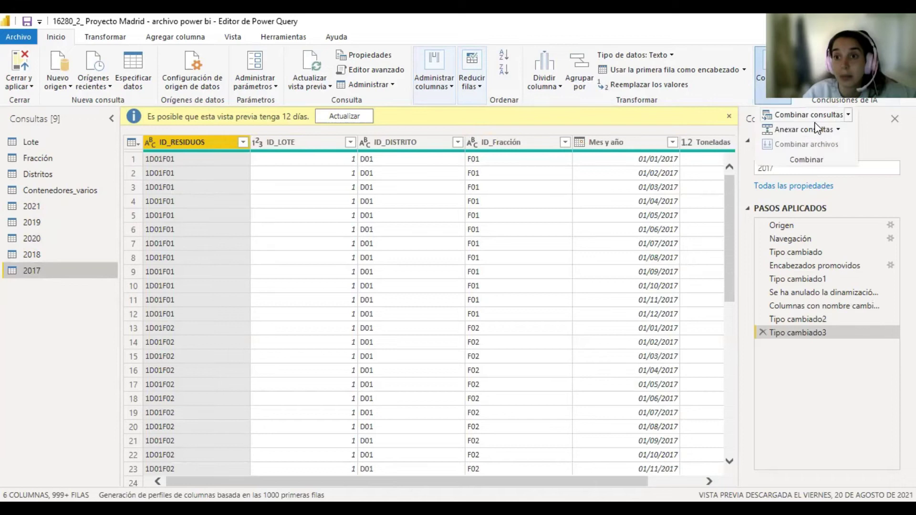
click(839, 131)
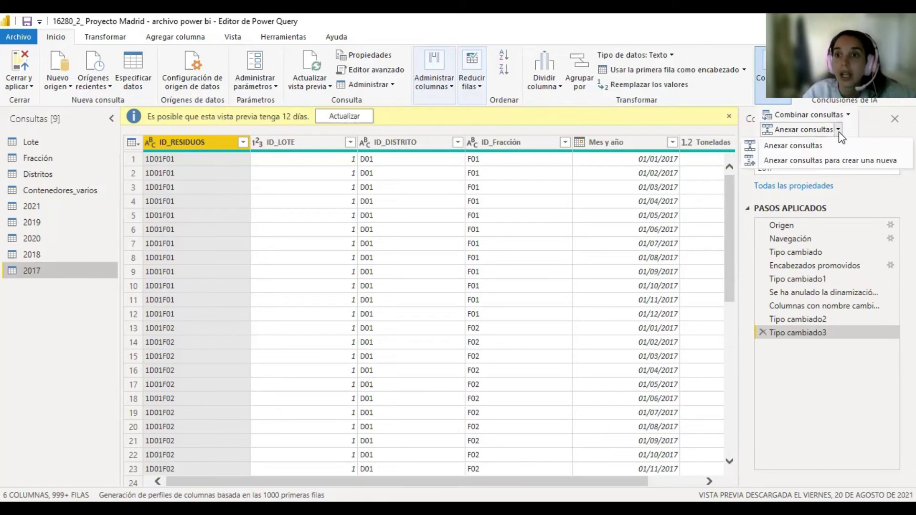
click(839, 162)
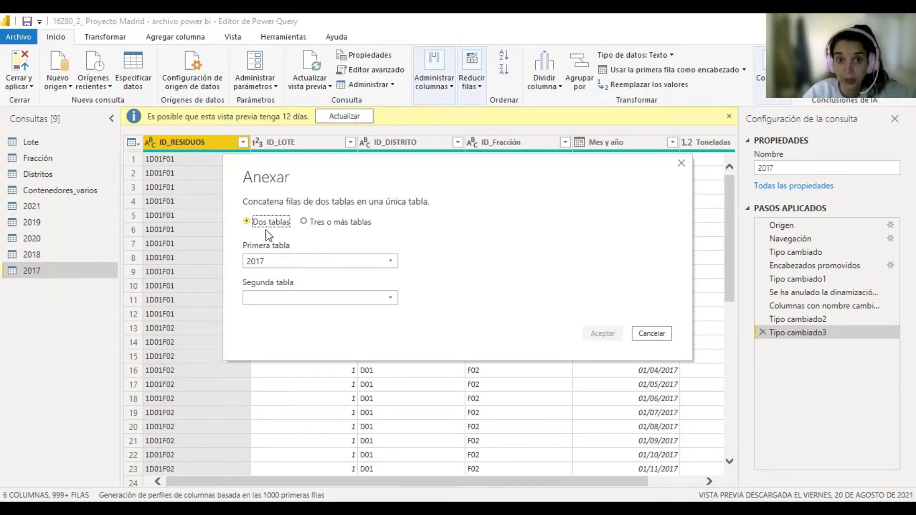
click(306, 222)
click(278, 377)
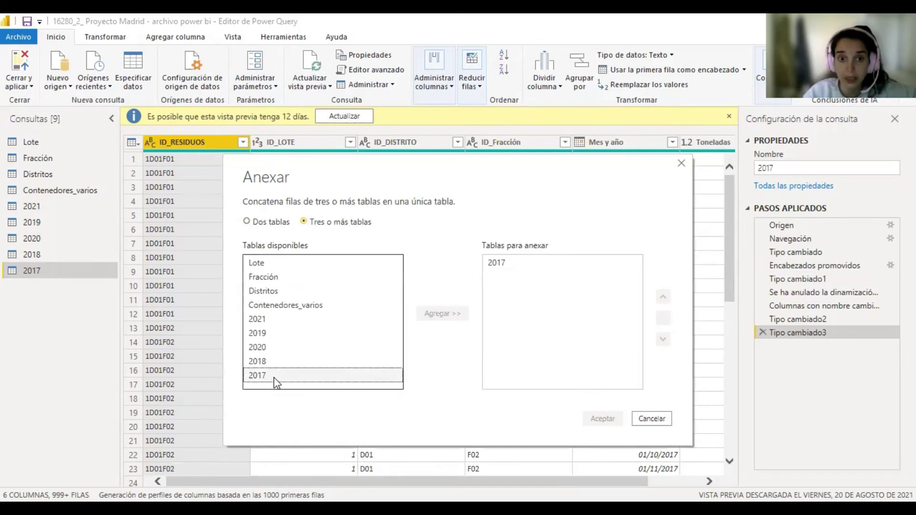
click(509, 263)
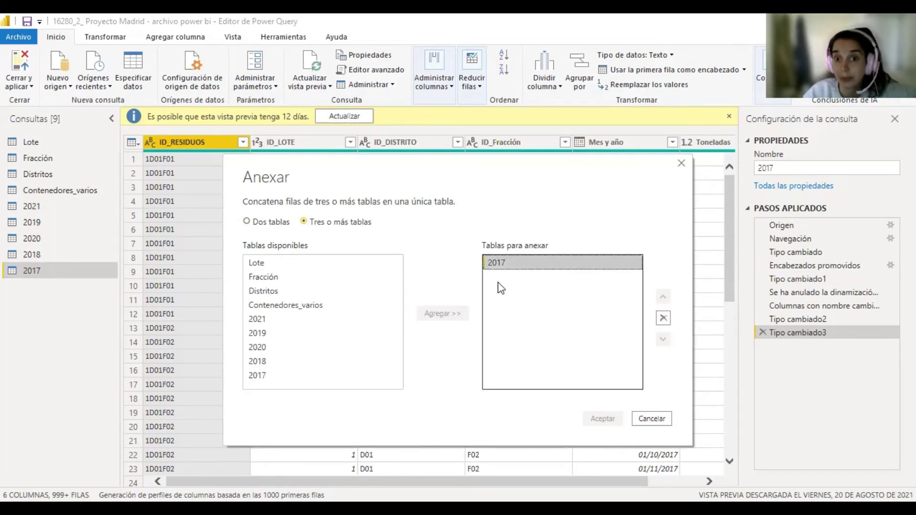
click(277, 376)
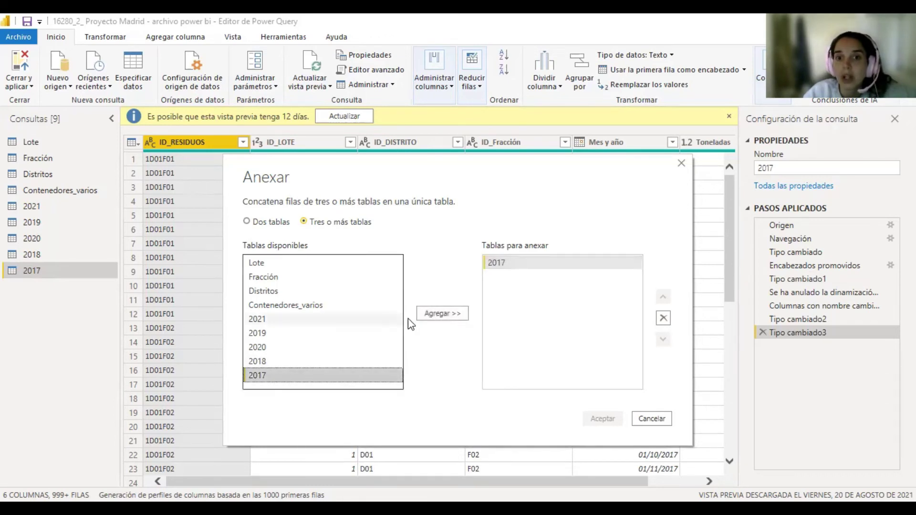
click(424, 316)
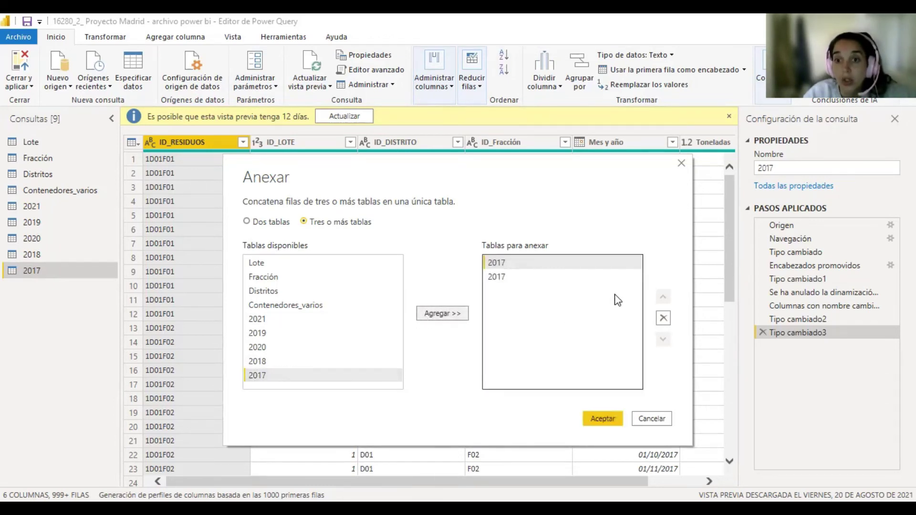
click(541, 278)
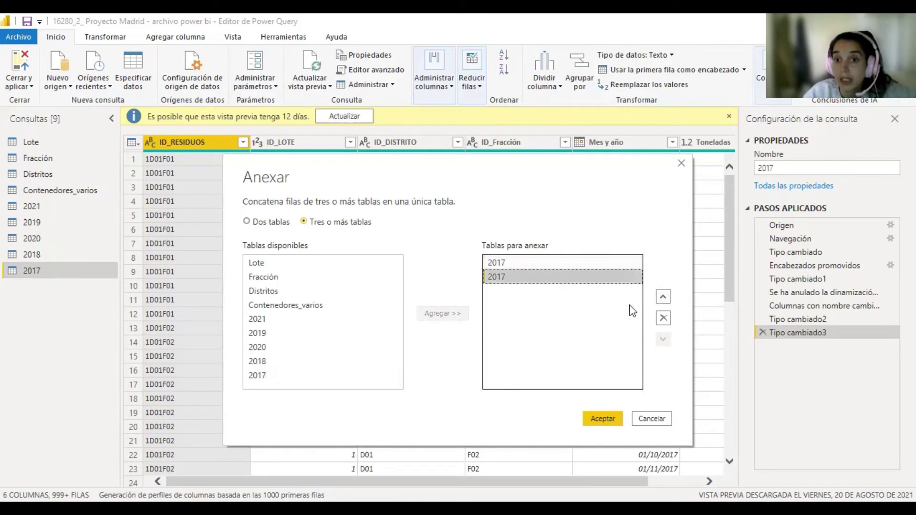
click(664, 319)
- Add the 2018, 2019, 2020 and 2021 tables after 2017 in the append list and create the combined query
click(278, 361)
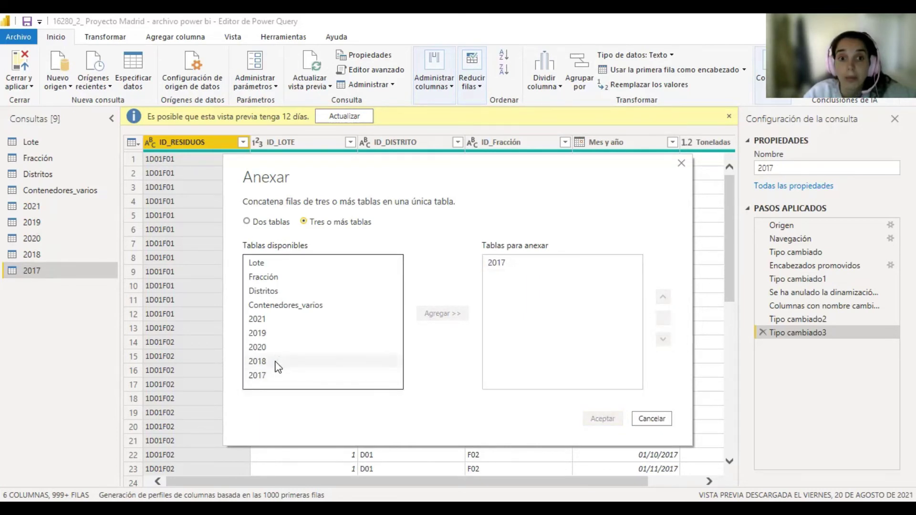
click(458, 314)
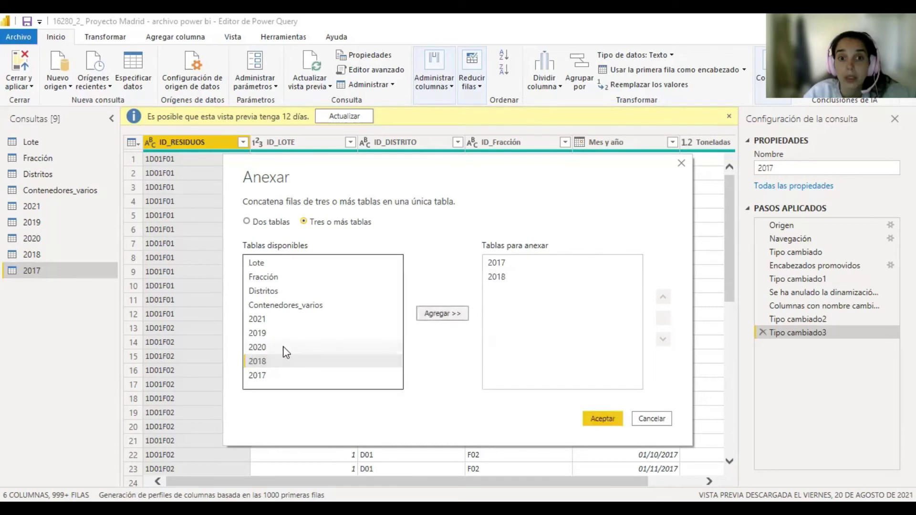
click(282, 333)
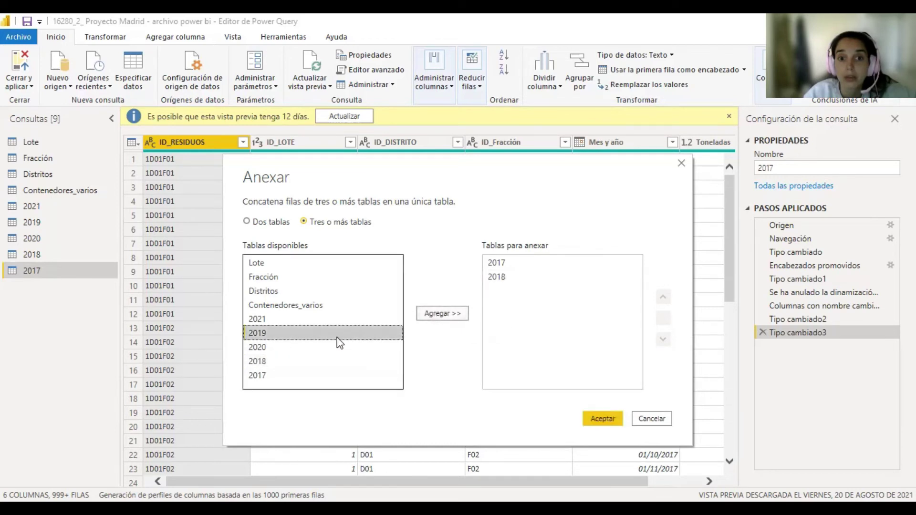
click(443, 315)
click(277, 347)
click(436, 315)
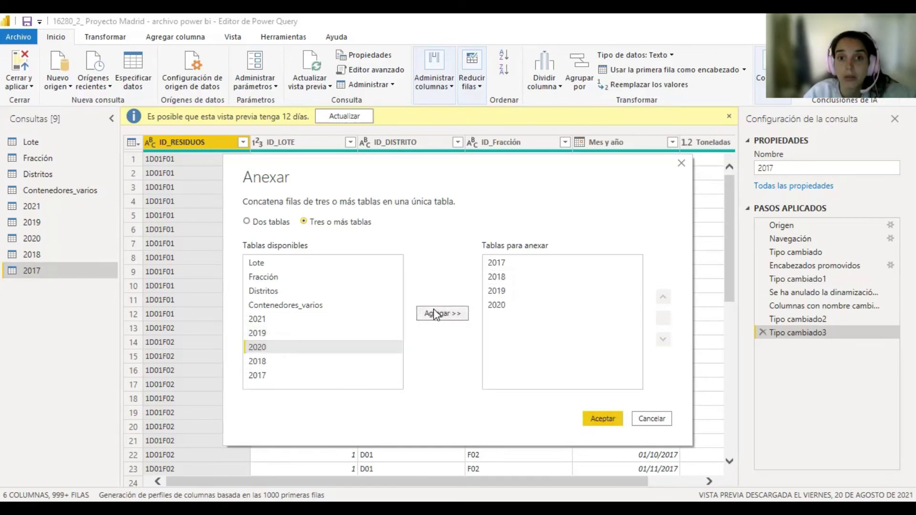
click(294, 319)
click(467, 315)
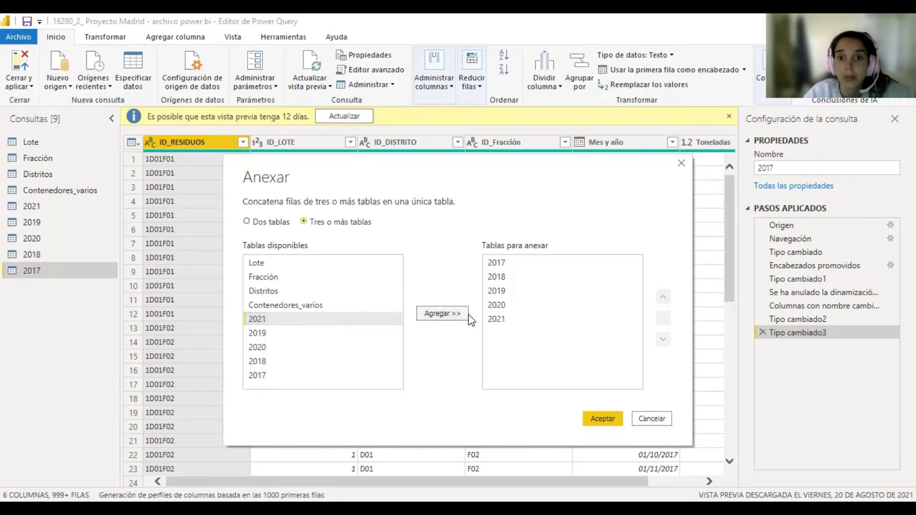
click(603, 418)
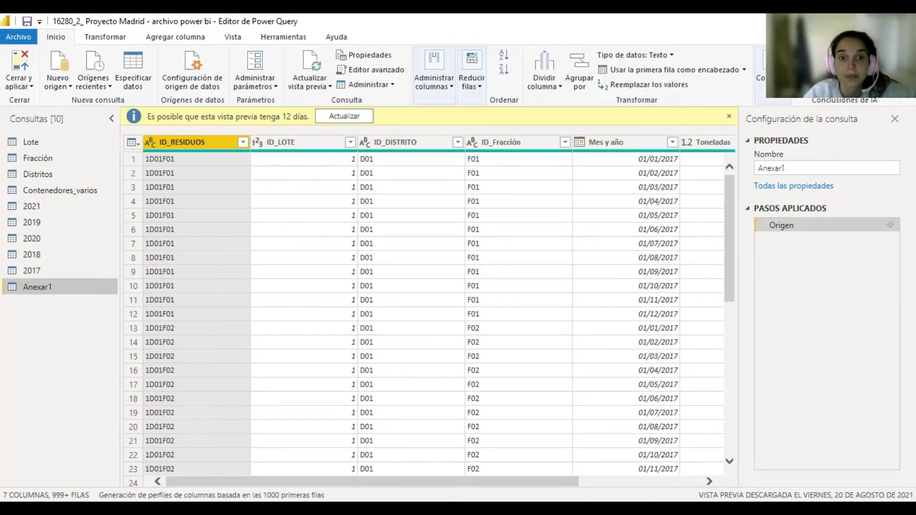
- Check the month-and-year columns of the appended query against the 2021, 2019, 2020, 2018 and 2017 queries
scroll(423, 311, right, 5)
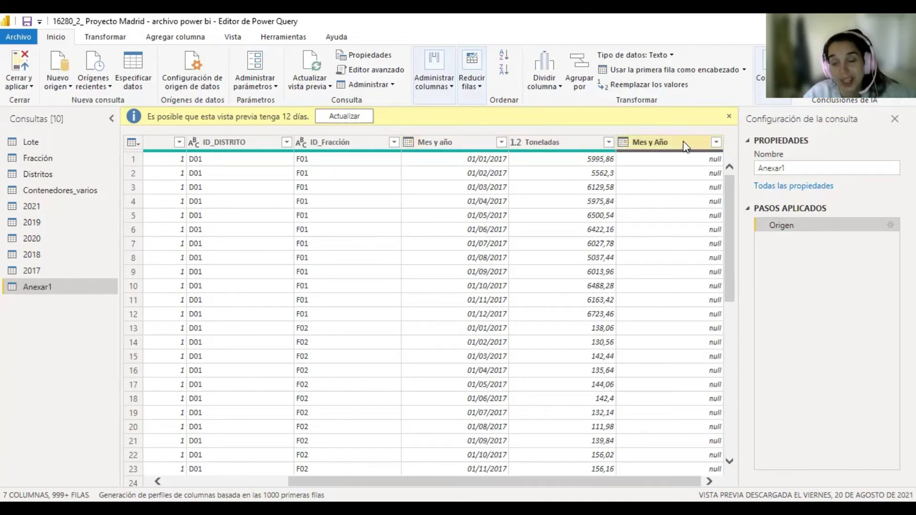
click(32, 206)
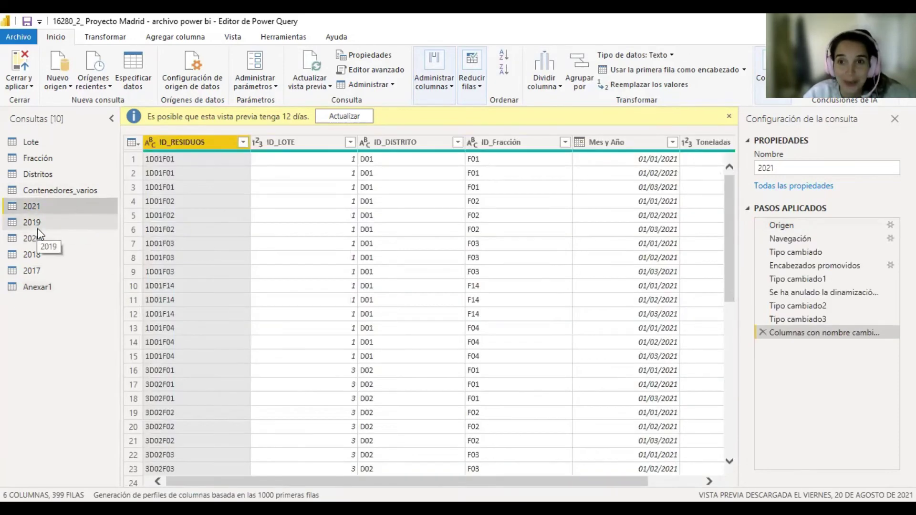
click(38, 224)
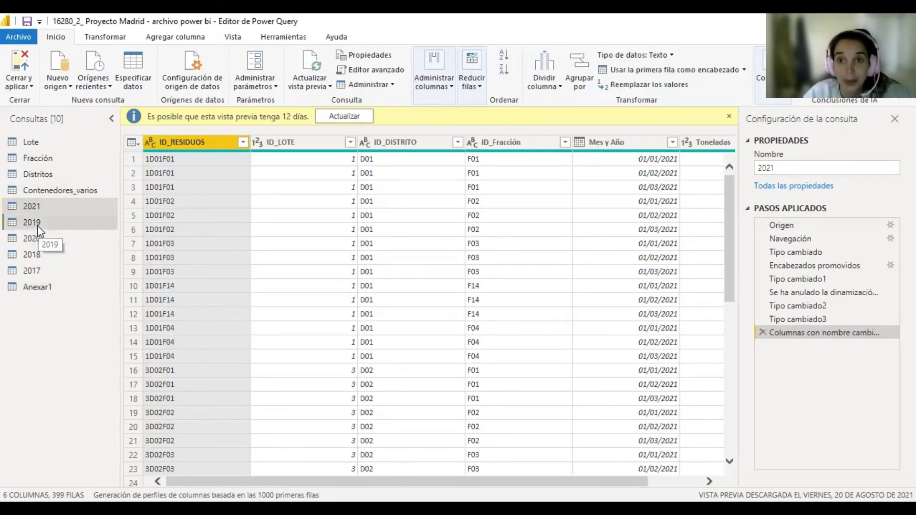
click(38, 239)
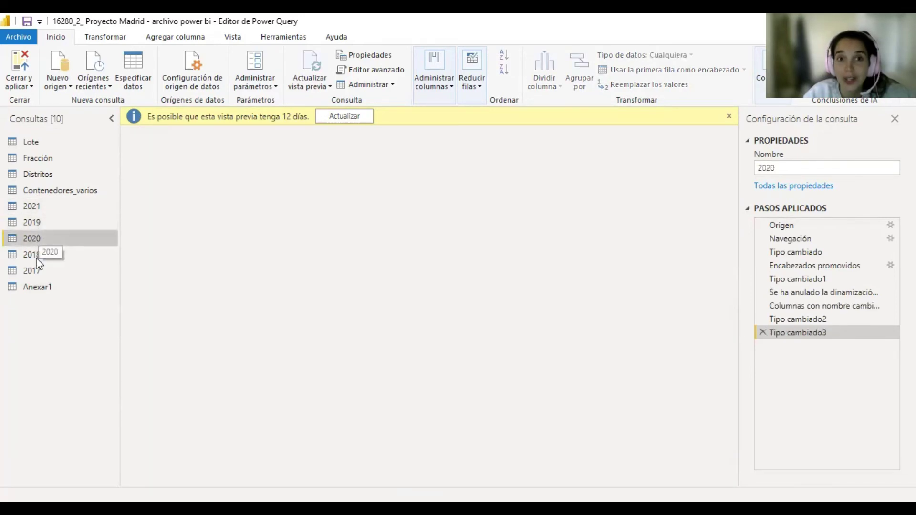
click(38, 255)
click(38, 271)
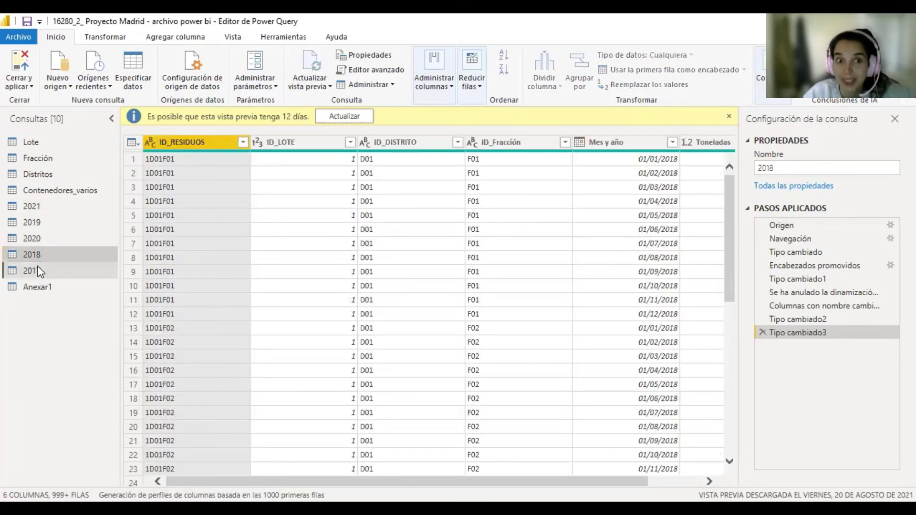
click(42, 288)
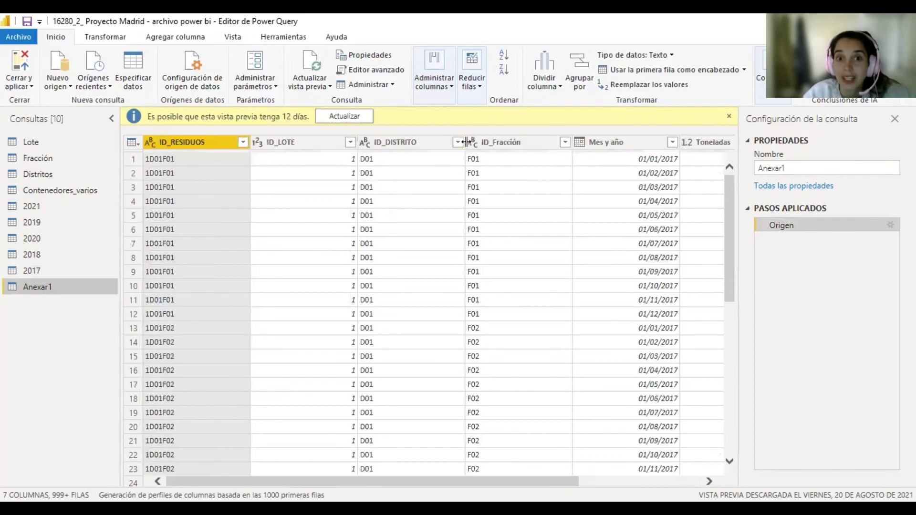
- Examine how the rows fill the two month-and-year columns of Anexar1, comparing them with the 2020 query's header
drag(568, 482, 691, 482)
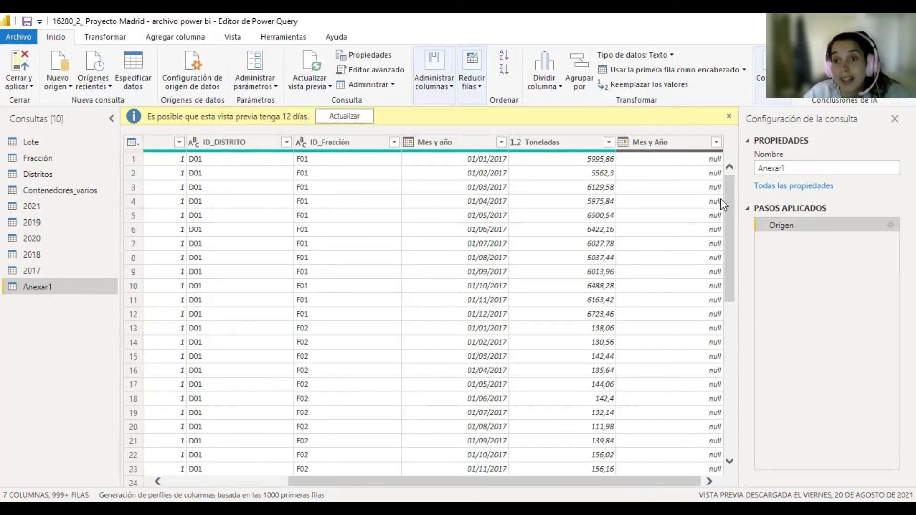
drag(723, 184, 730, 468)
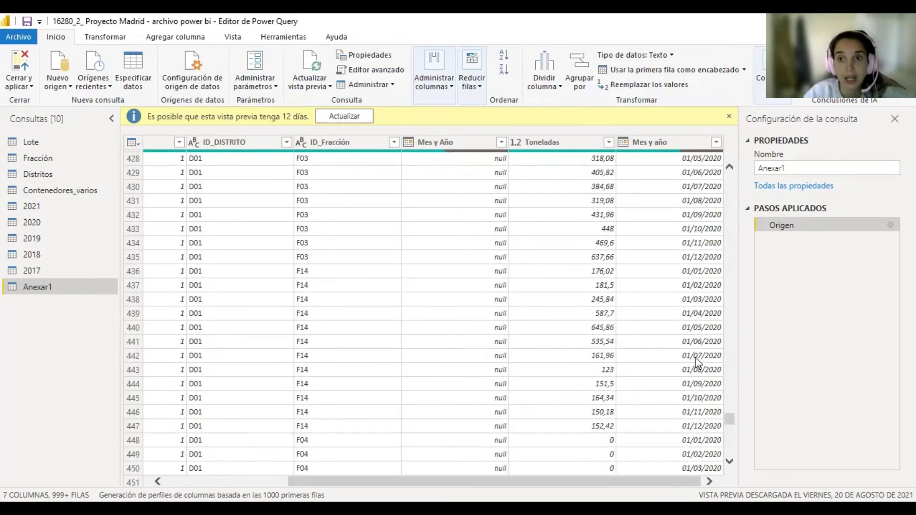
scroll(696, 359, up, 10)
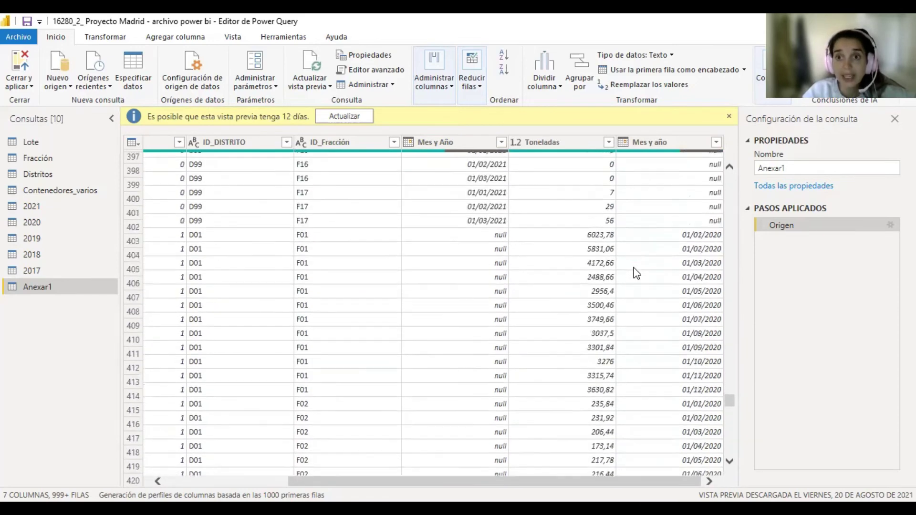
scroll(637, 274, down, 2)
scroll(638, 281, up, 1)
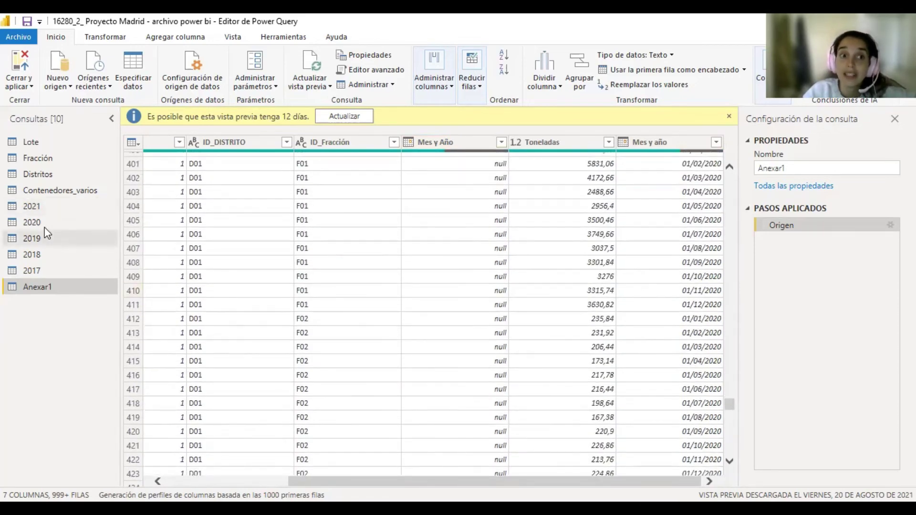
click(19, 223)
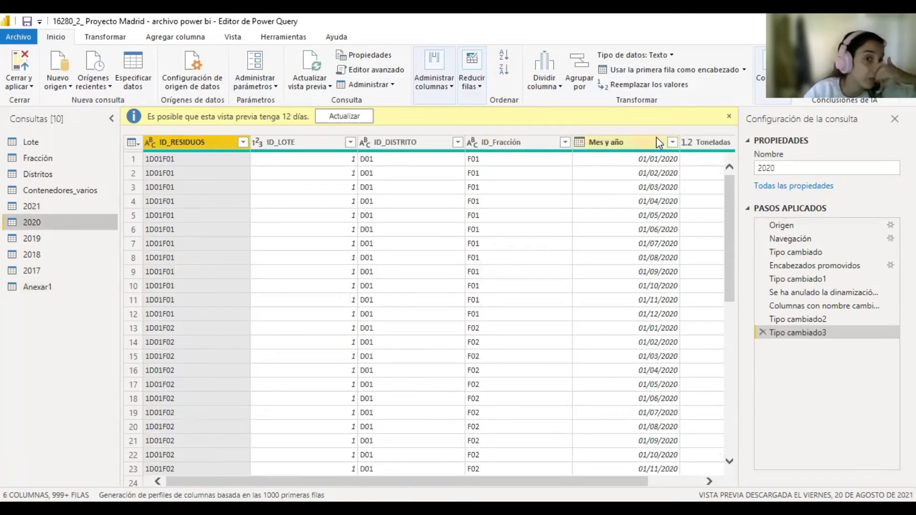
click(77, 289)
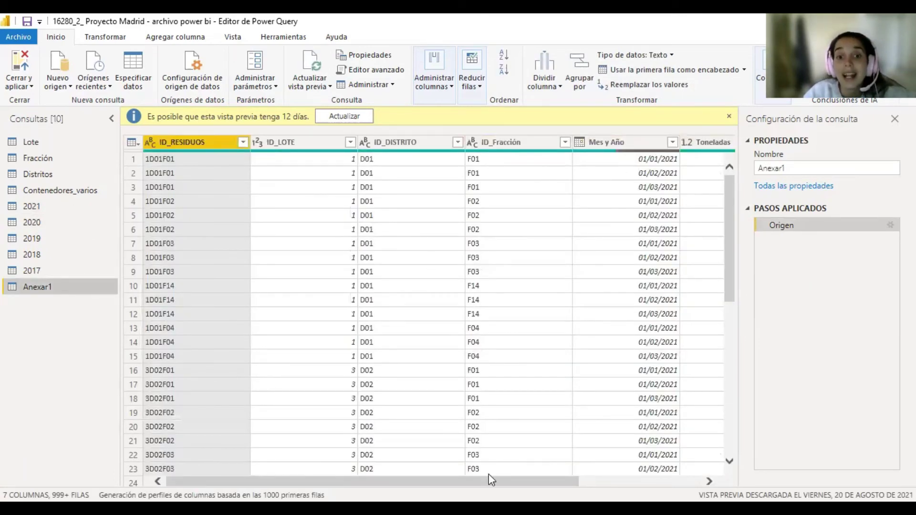
drag(492, 480, 613, 480)
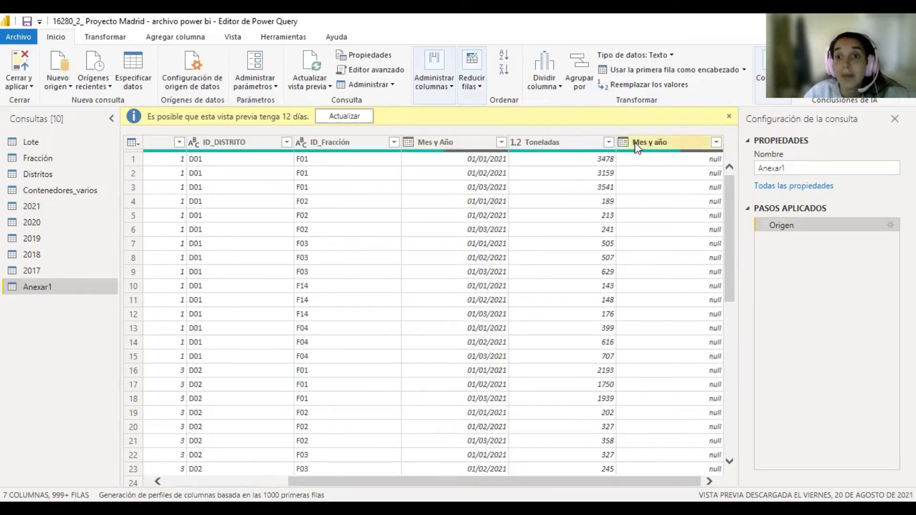
drag(729, 189, 725, 426)
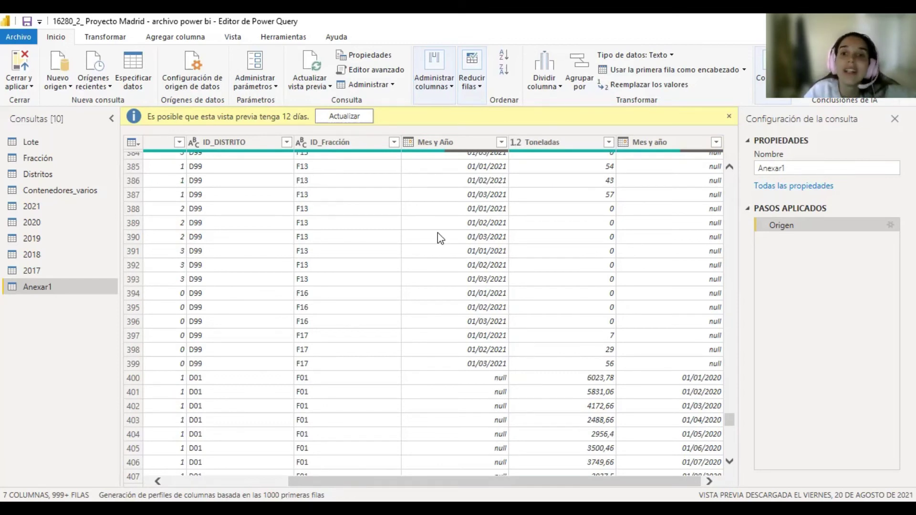
- Delete the appended query Anexar1
right_click(82, 291)
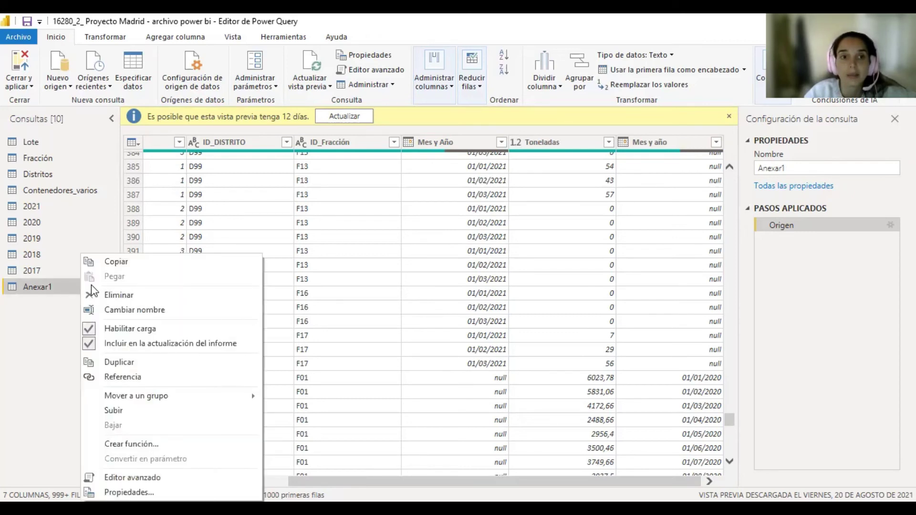
click(114, 296)
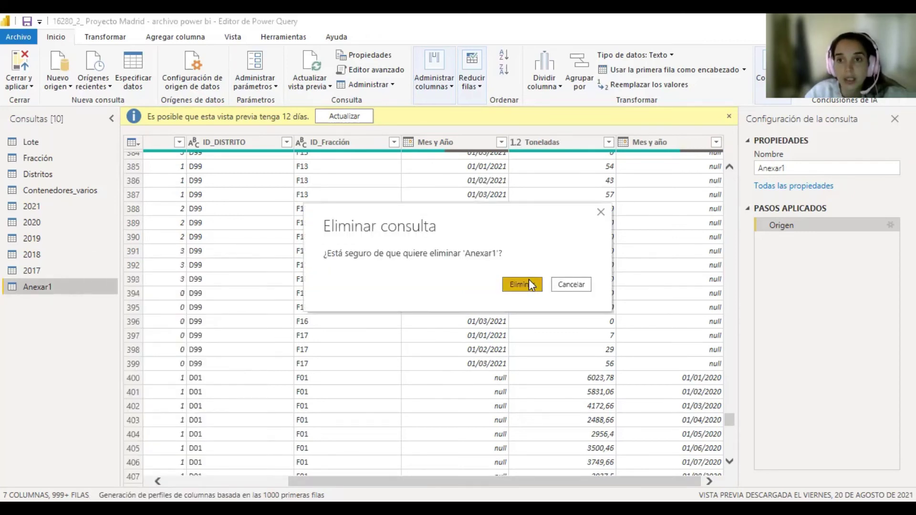
click(527, 281)
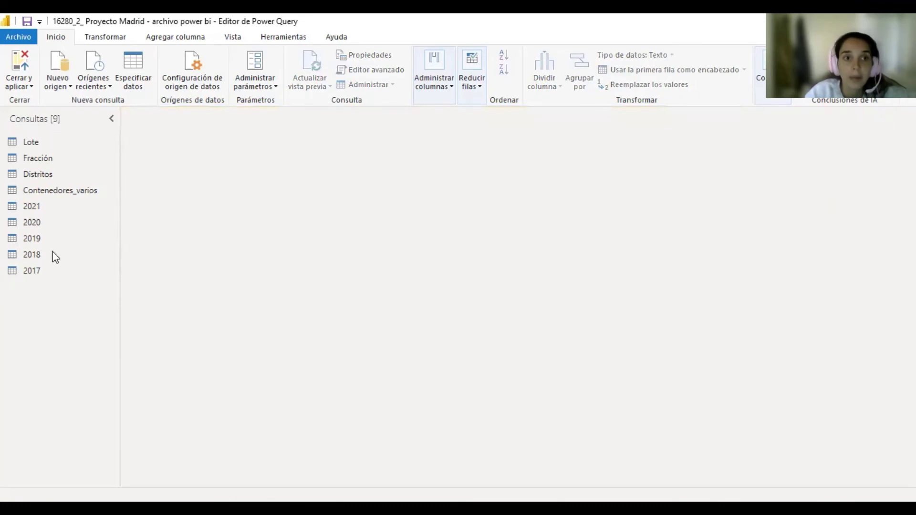
- Compare the column headers of the 2017 to 2021 queries and rename the 2021 query's date column to "Mes y año"
click(58, 271)
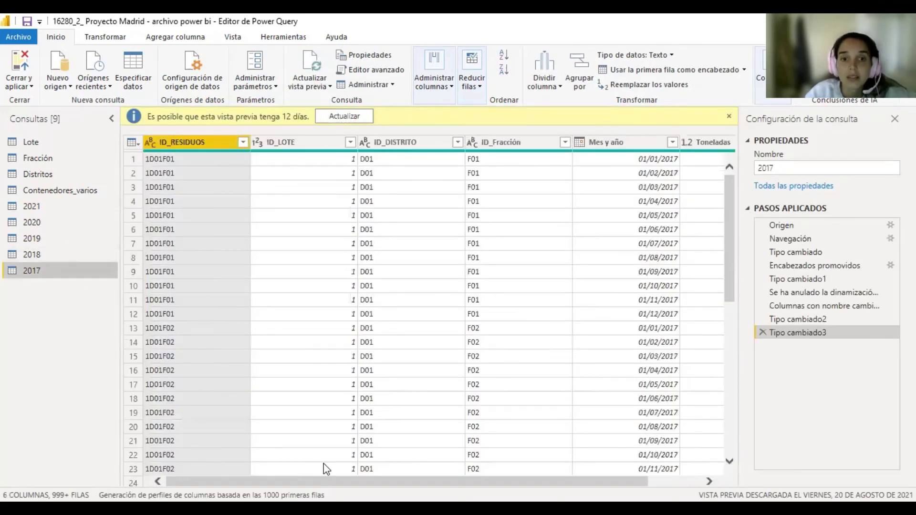
scroll(664, 230, right, 2)
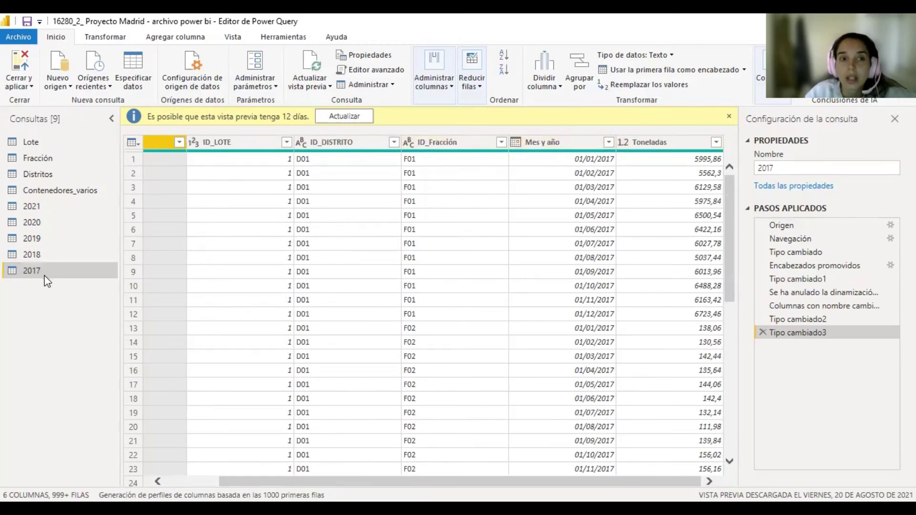
click(41, 255)
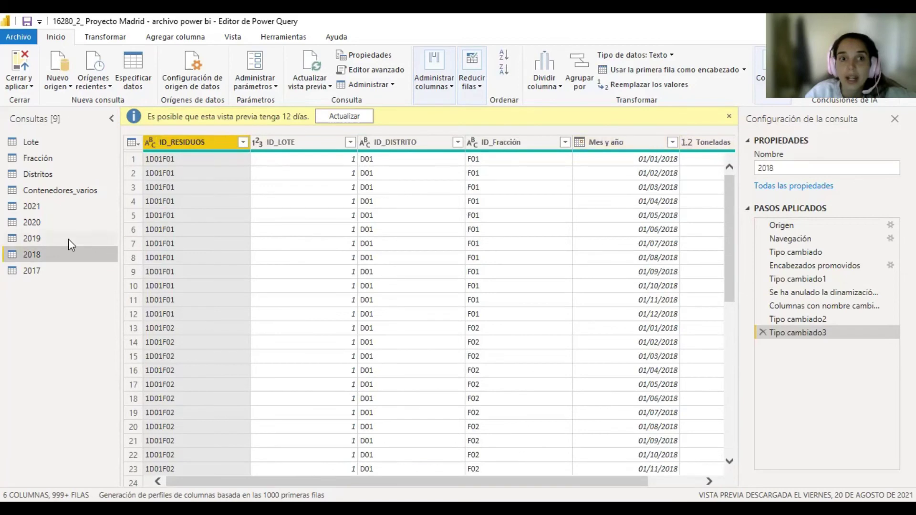
click(103, 235)
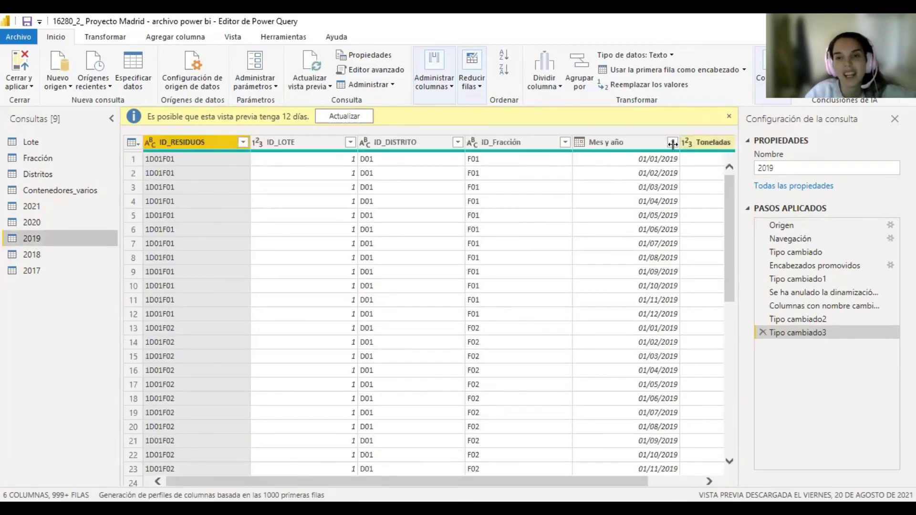
click(81, 223)
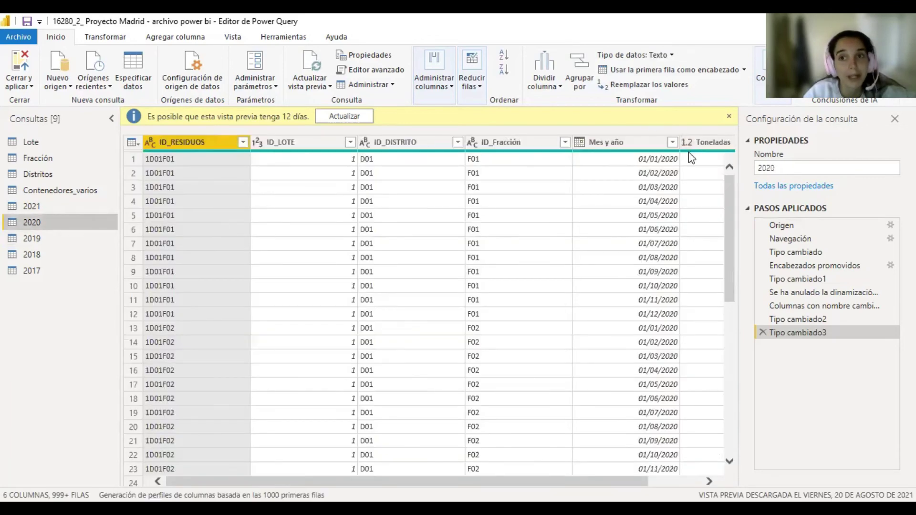
click(50, 209)
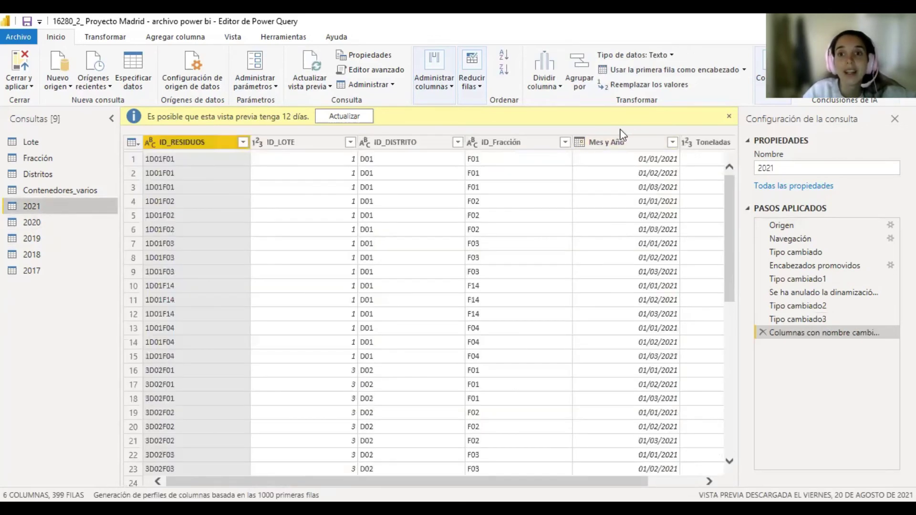
double_click(610, 142)
click(611, 142)
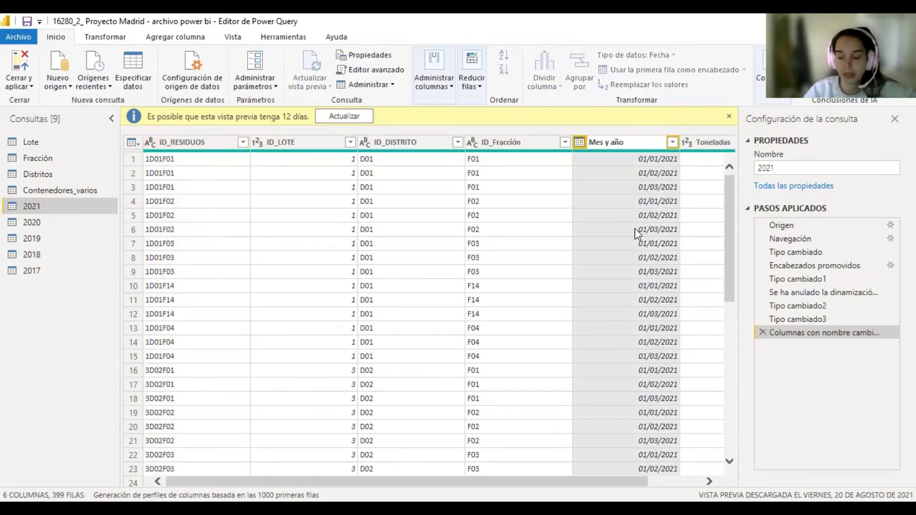
key(Return)
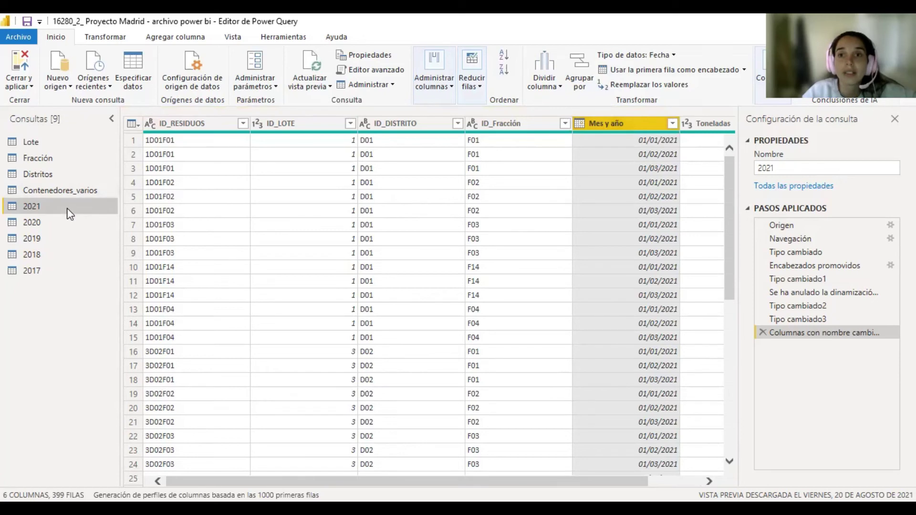
- Set up an append into a new query from three or more tables, adding the 2021, 2020, 2019, 2018 and 2017 queries
click(764, 91)
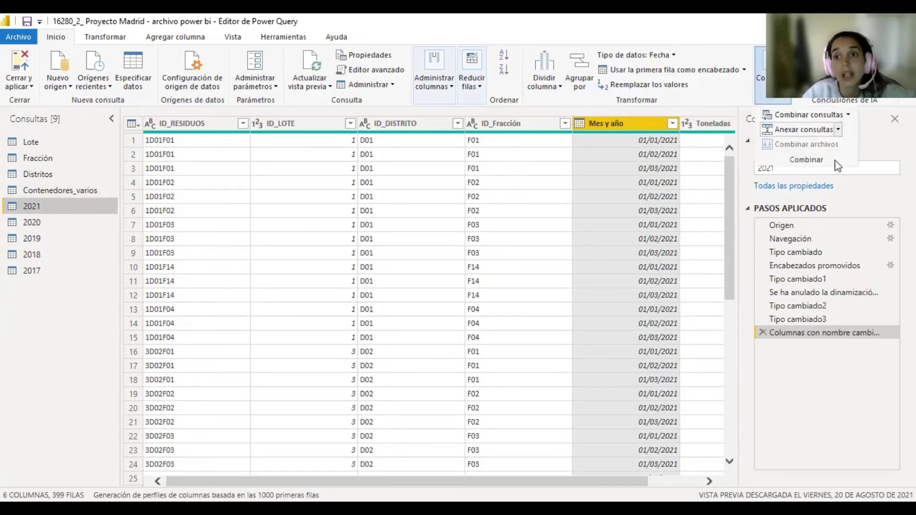
click(838, 130)
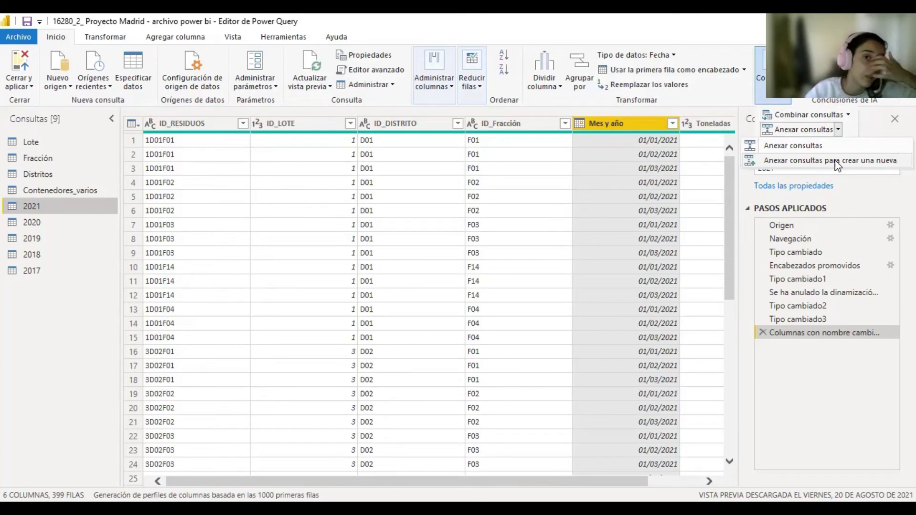
click(837, 162)
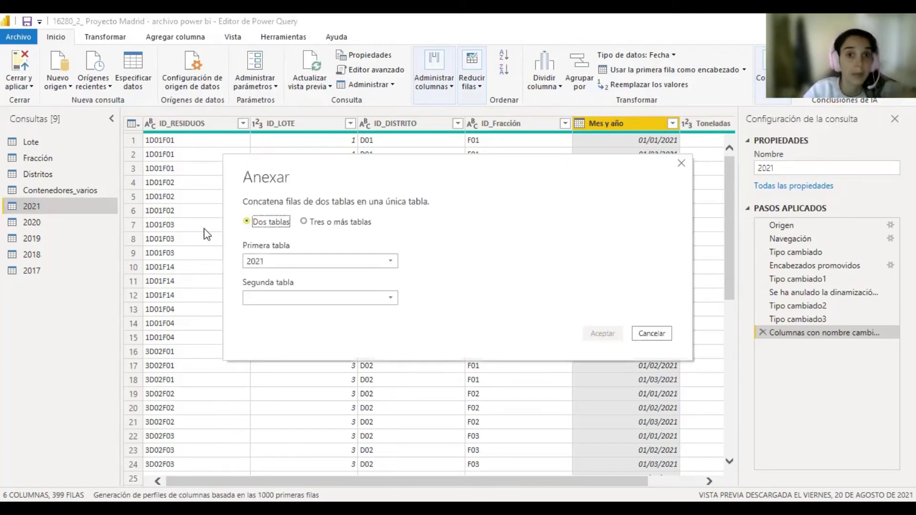
click(305, 222)
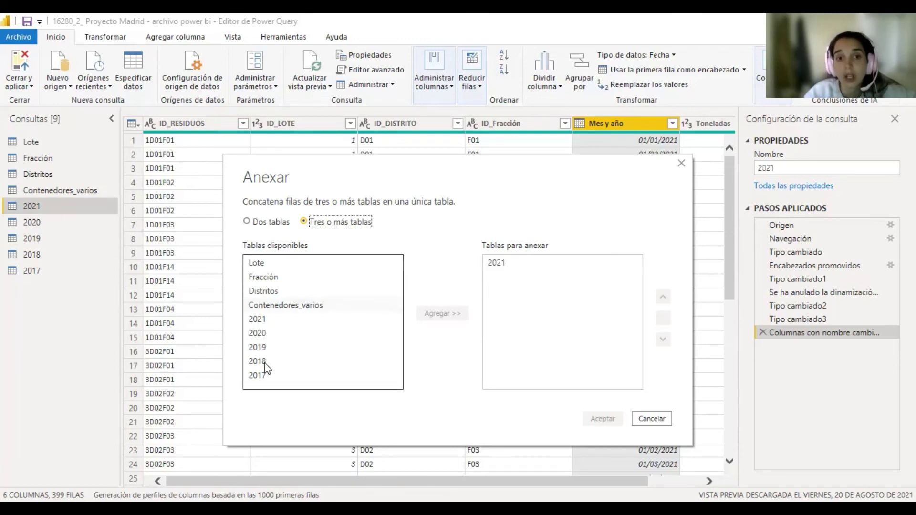
click(277, 320)
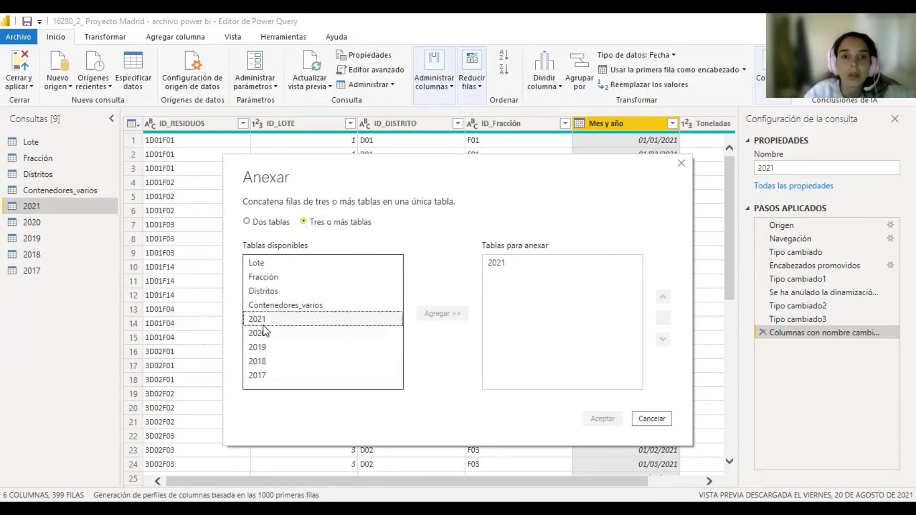
double_click(400, 319)
click(286, 334)
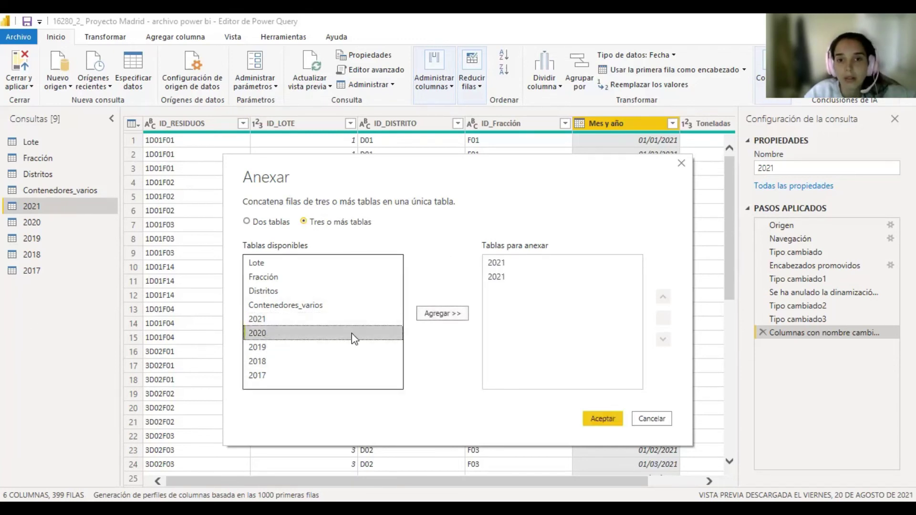
double_click(302, 334)
click(269, 347)
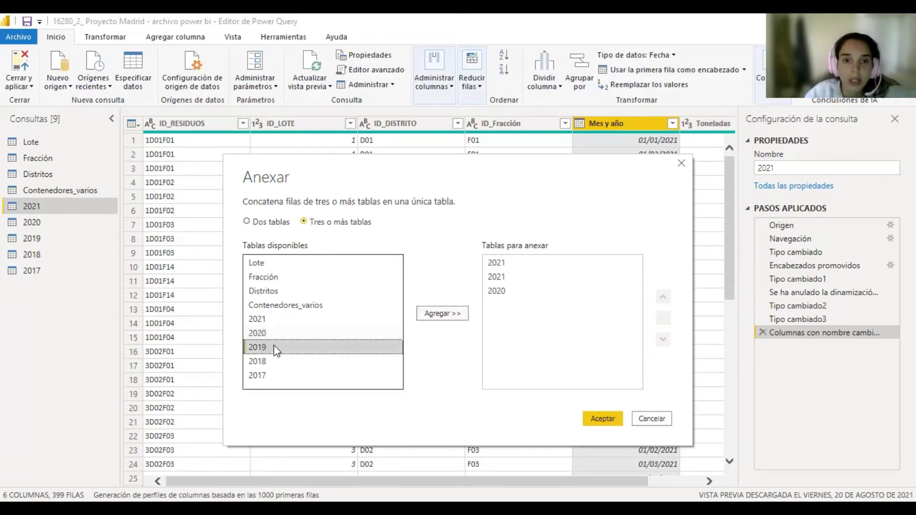
click(422, 314)
click(249, 363)
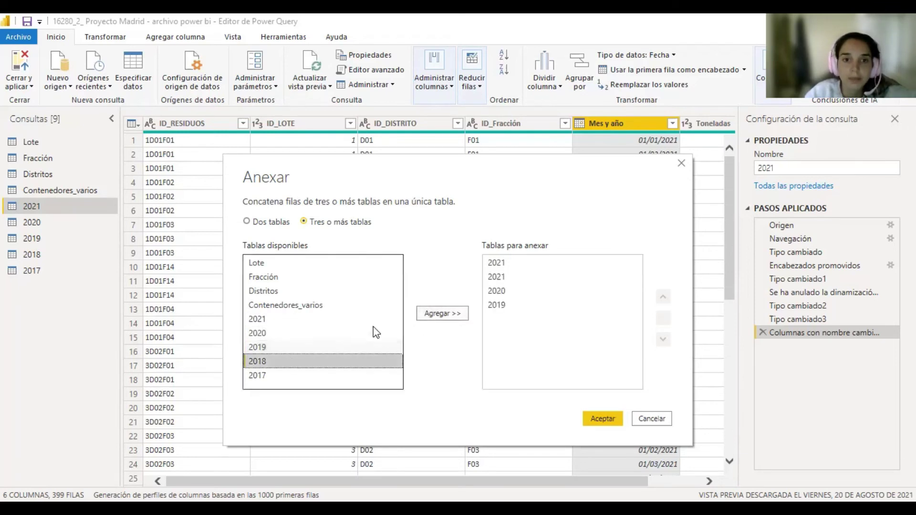
click(436, 313)
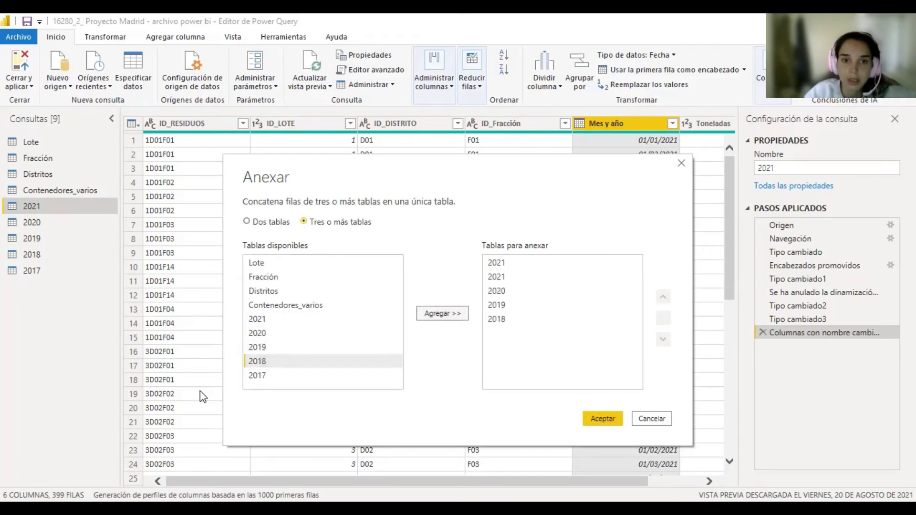
click(264, 377)
click(435, 313)
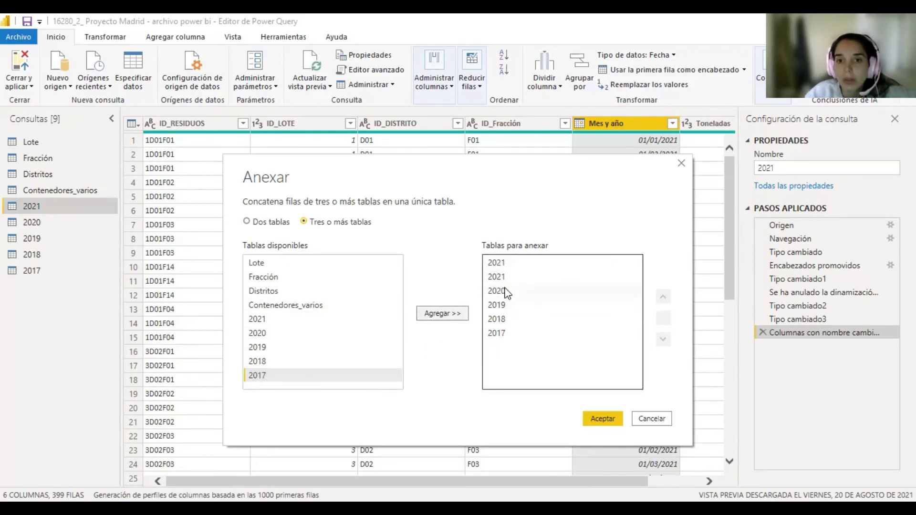
- Remove the duplicate 2021 entry from the tables to append and create the combined query
click(505, 277)
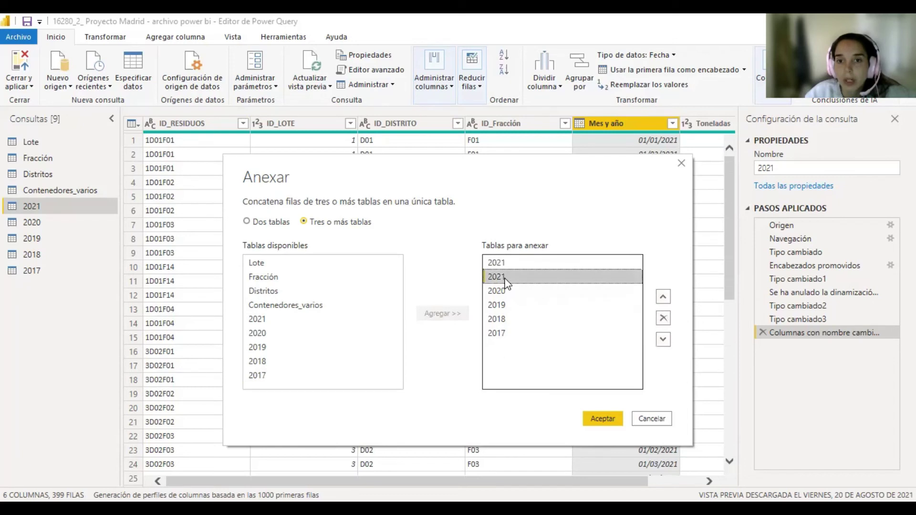
click(663, 318)
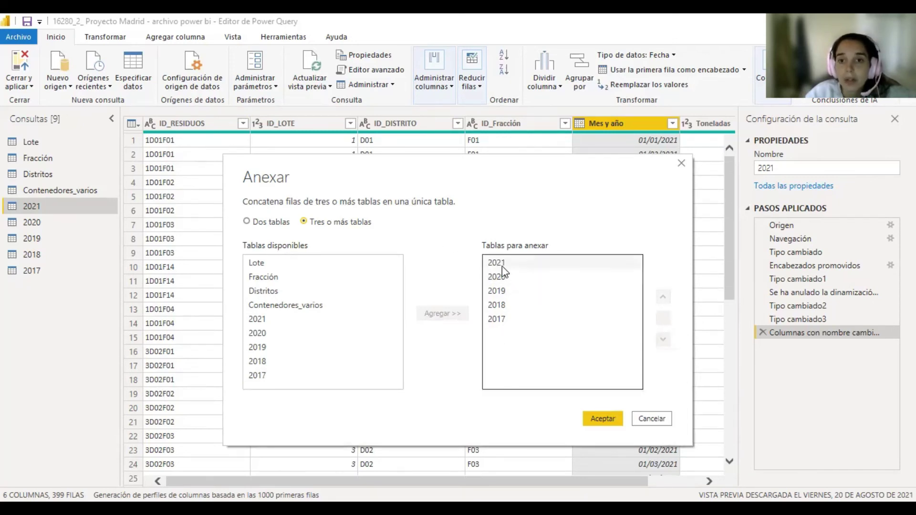
click(602, 419)
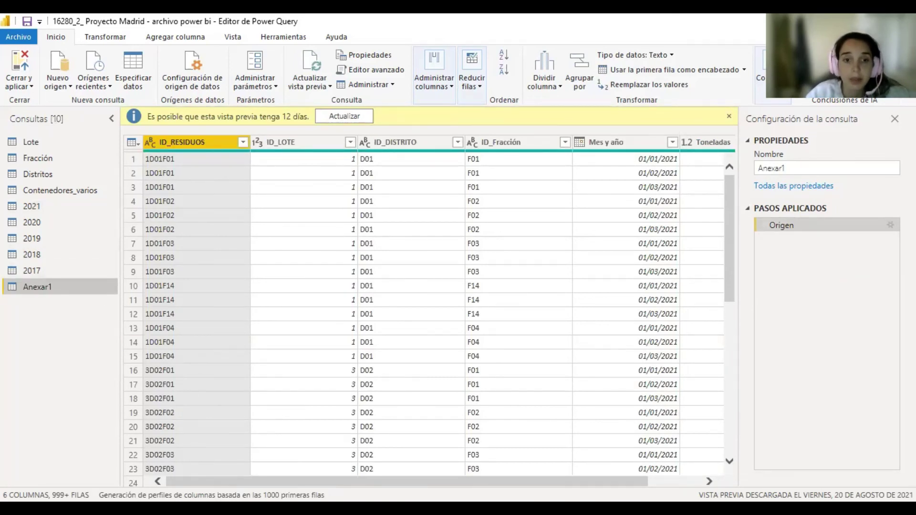
- Examine the columns of the appended query and check the Mes y año and Toneladas values down its rows
scroll(430, 310, right, 2)
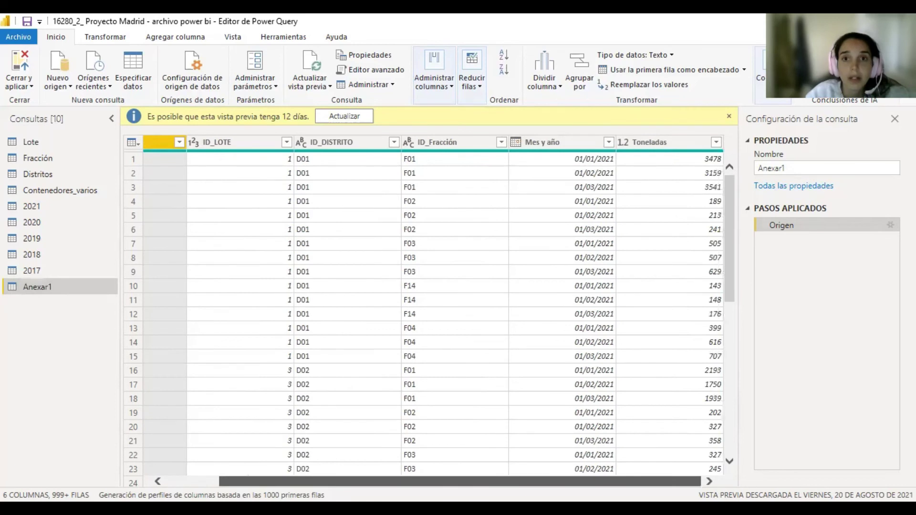
scroll(153, 462, left, 2)
scroll(154, 462, right, 2)
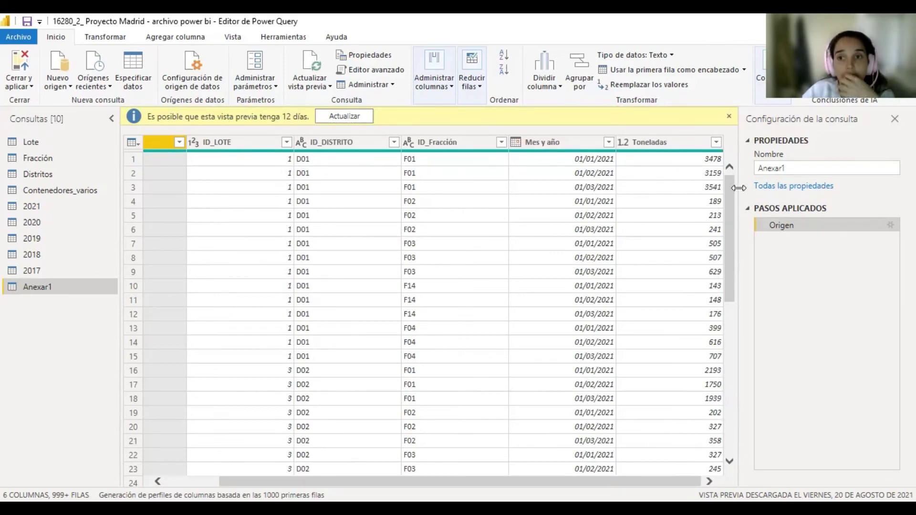
drag(726, 188, 681, 388)
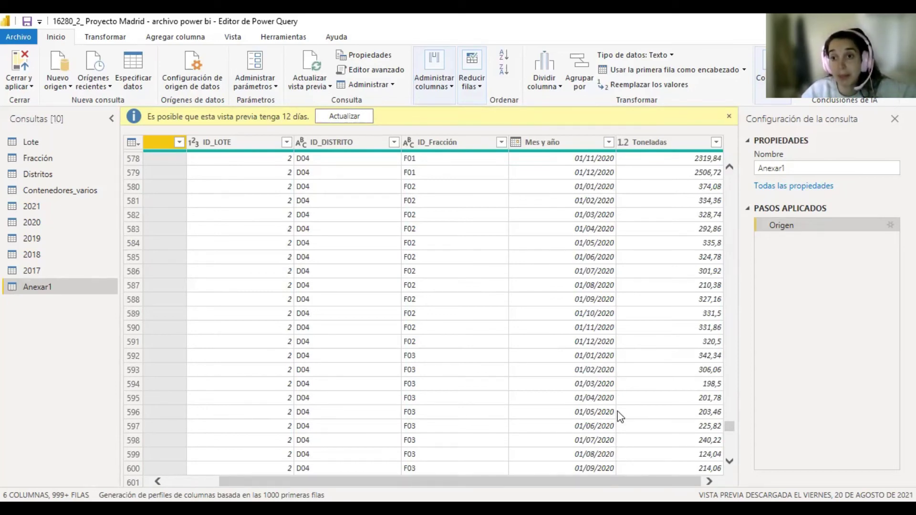
scroll(620, 416, down, 20)
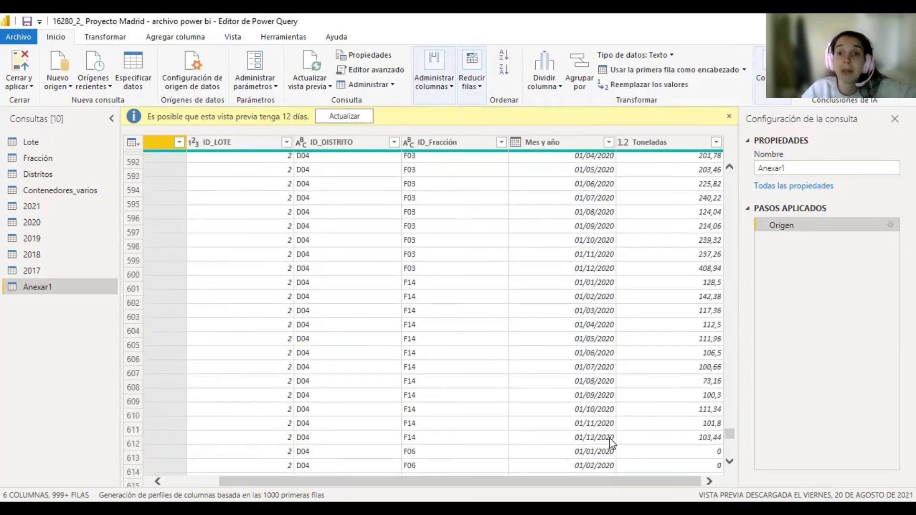
scroll(667, 367, down, 20)
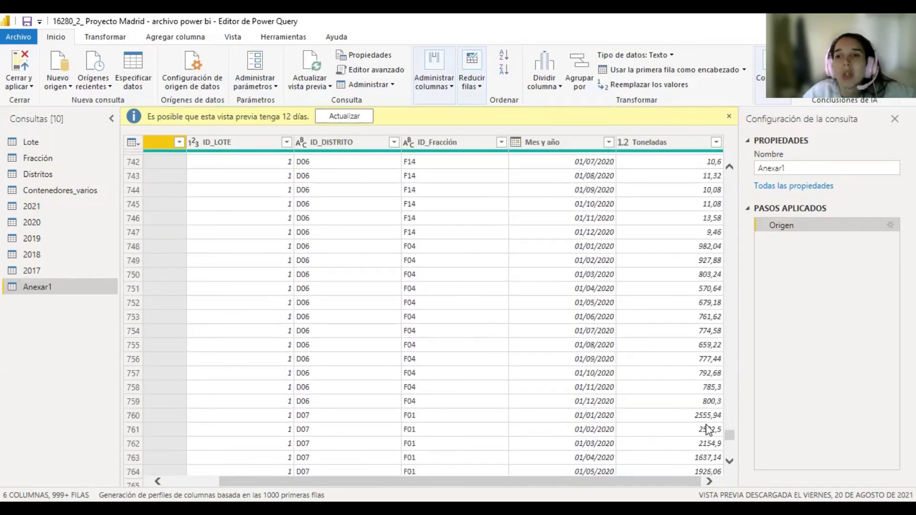
drag(731, 440, 757, 119)
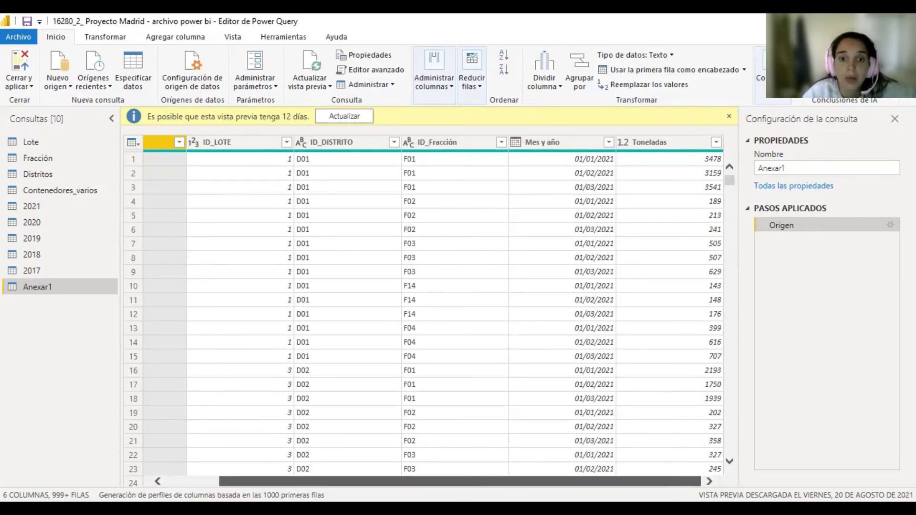
- Rename the appended query as "2017 a 2021"
double_click(53, 292)
double_click(54, 292)
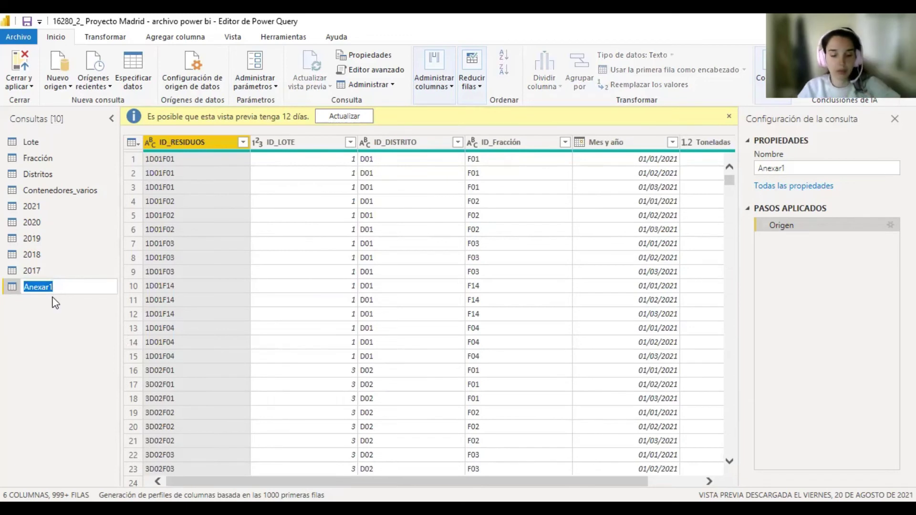
text(2017 a2021)
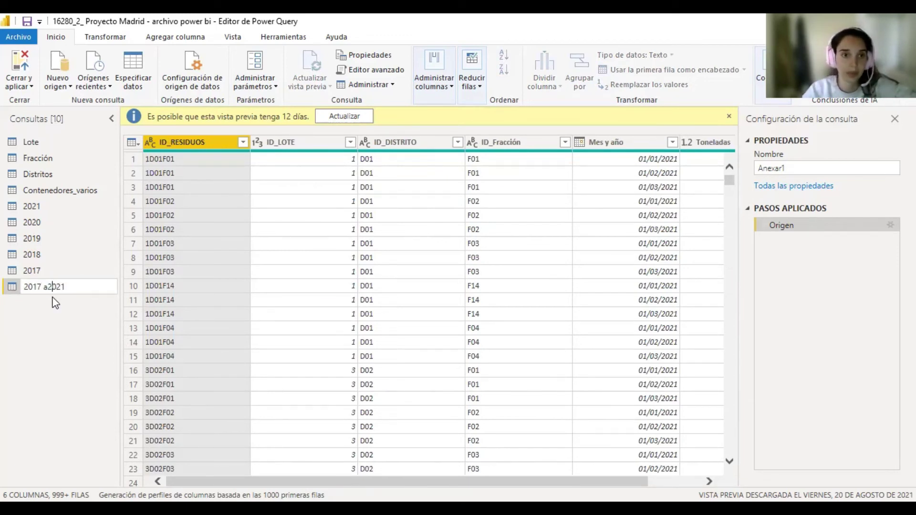
key(Left)
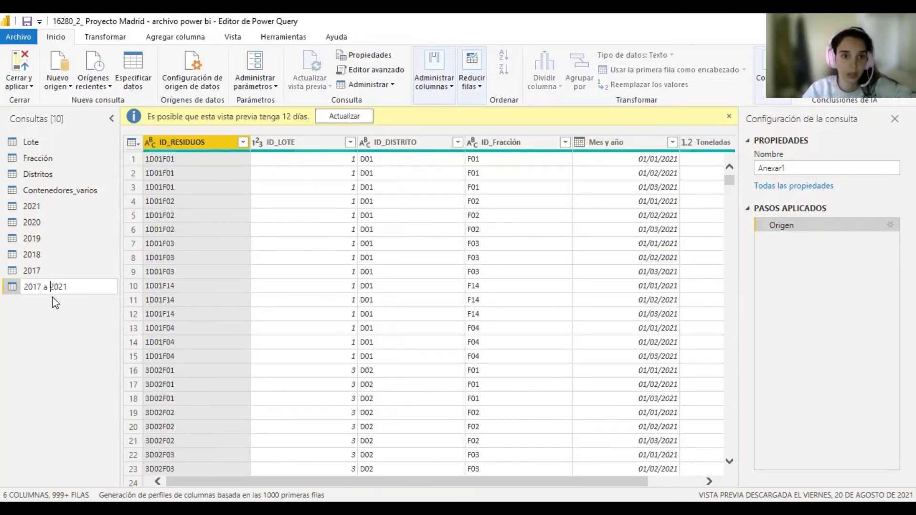
key(Return)
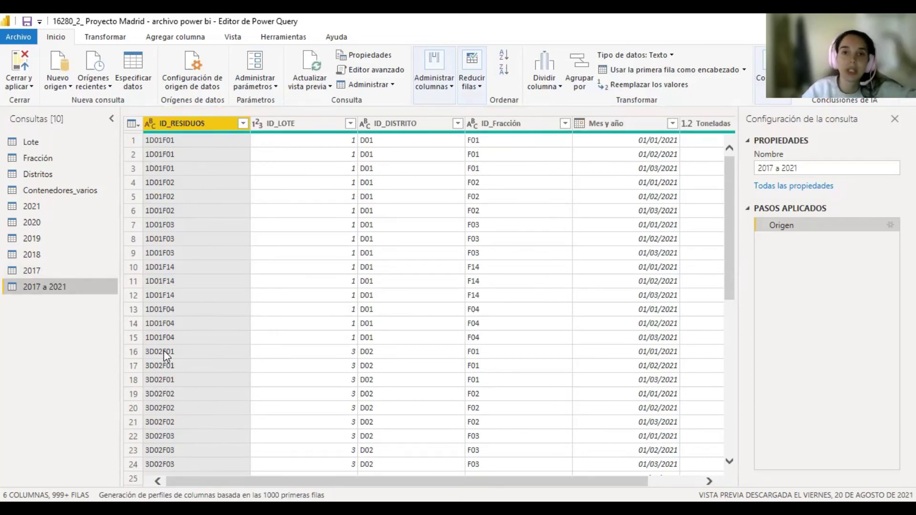
- Review the Mes y año column of the 2017 a 2021 query and duplicate the query
scroll(471, 472, right, 3)
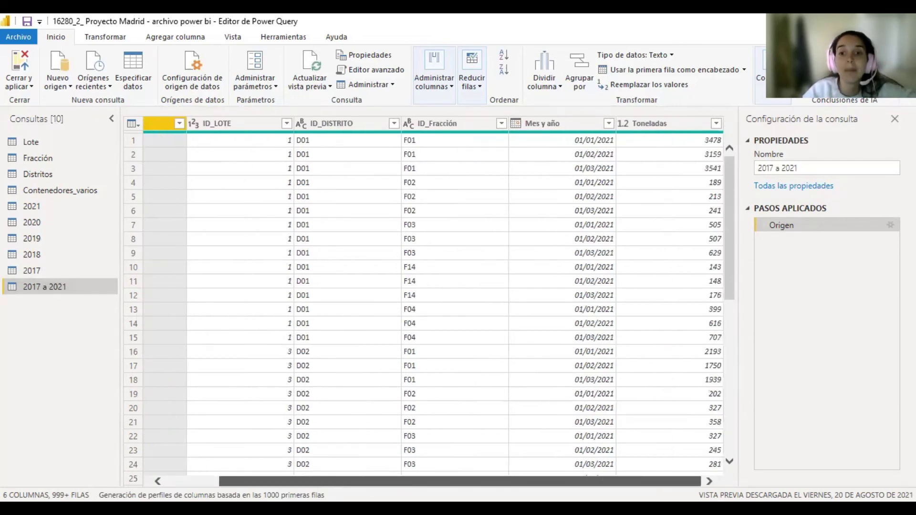
click(569, 128)
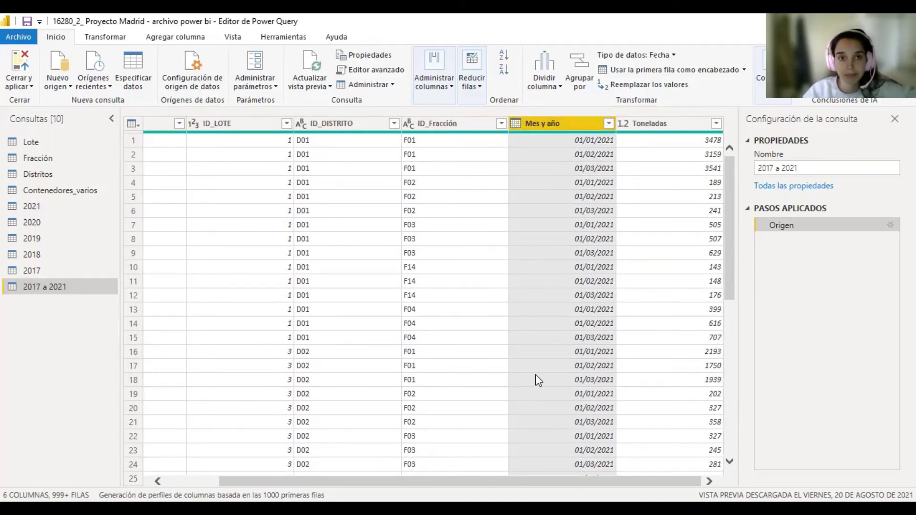
right_click(78, 290)
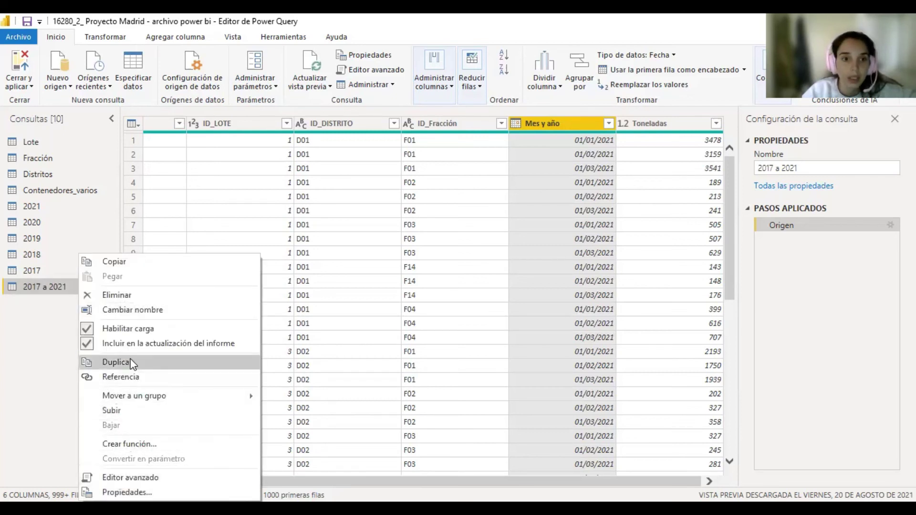
click(128, 363)
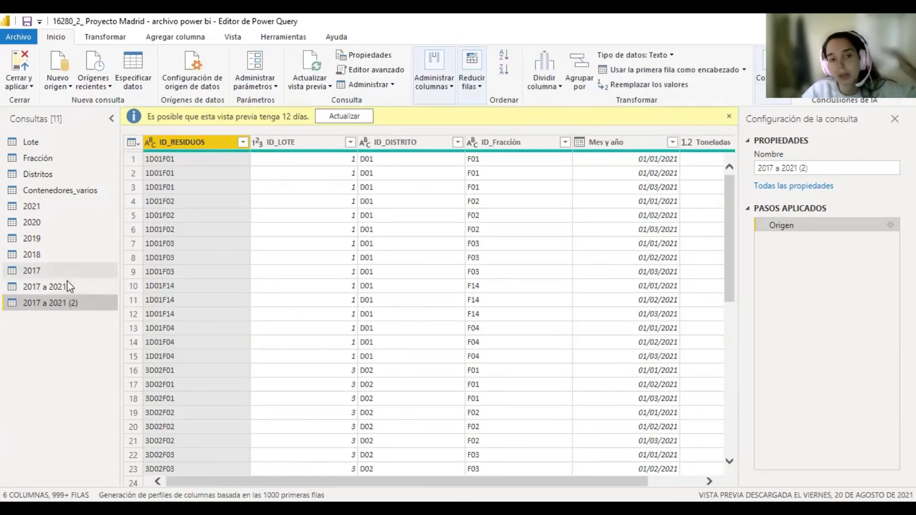
- Compare the duplicate with the original 2017 a 2021 query and rename the duplicate as "Tabla Calendario"
click(67, 282)
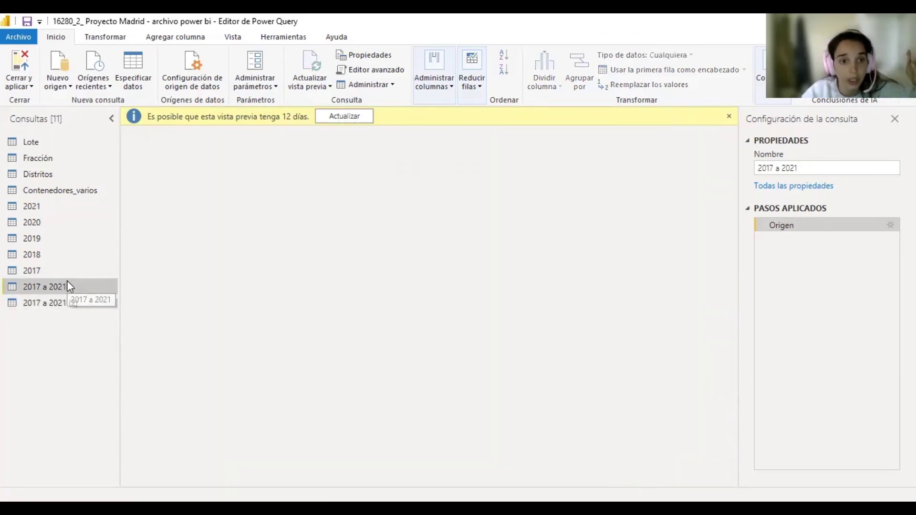
click(70, 305)
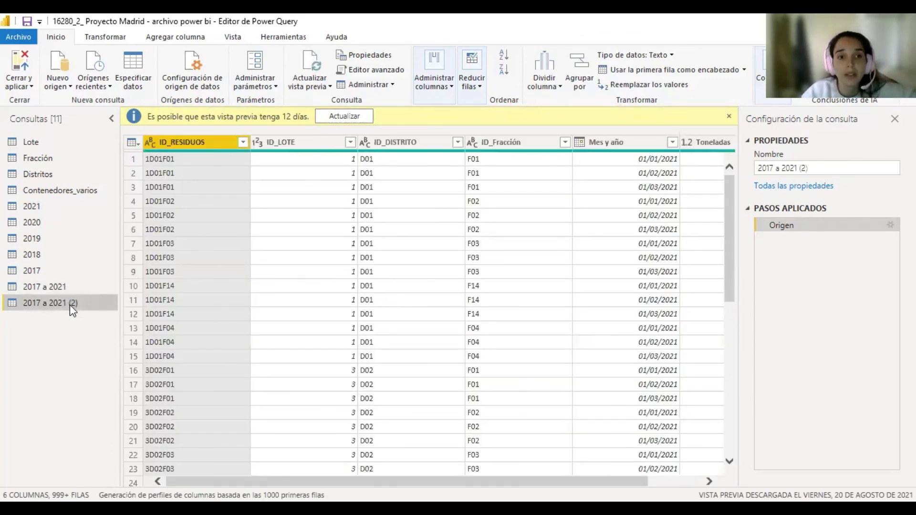
double_click(69, 305)
text(Ta)
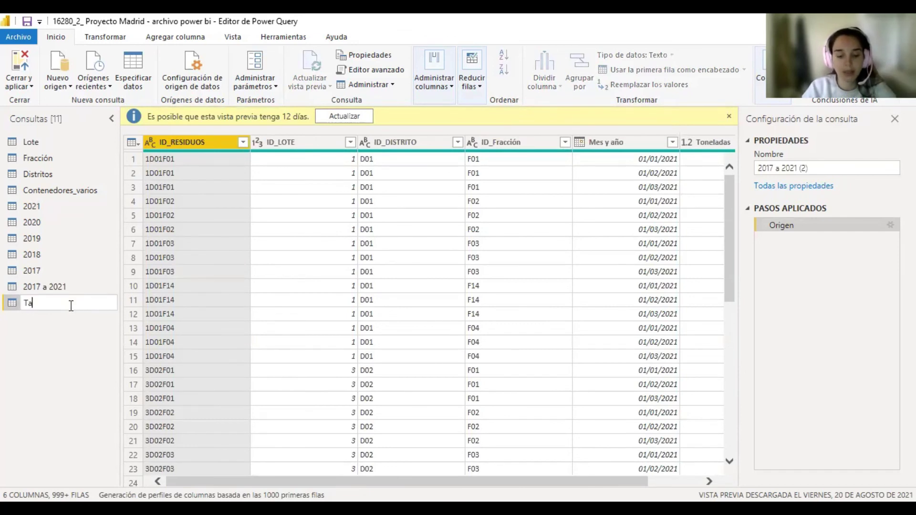
text(bla Ca)
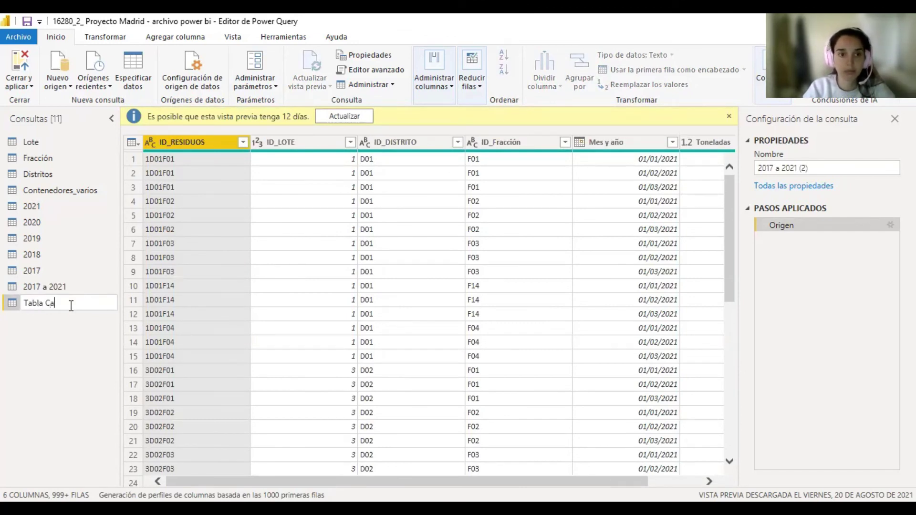
text(lendario)
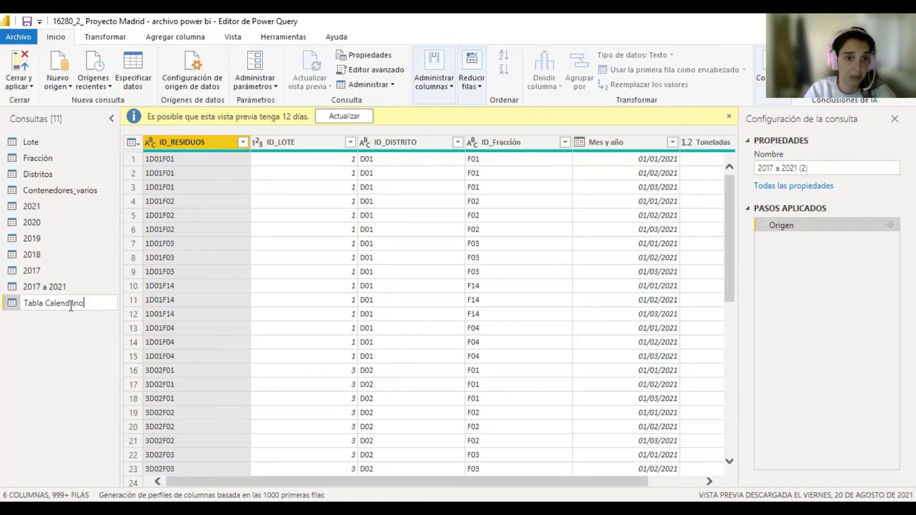
key(Return)
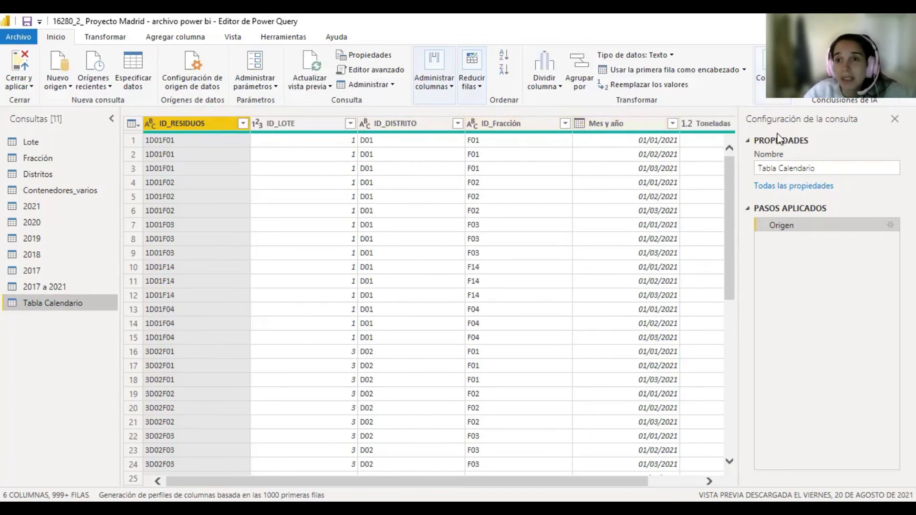
- Keep only the Mes y año column in Tabla Calendario and remove its duplicate values
click(620, 125)
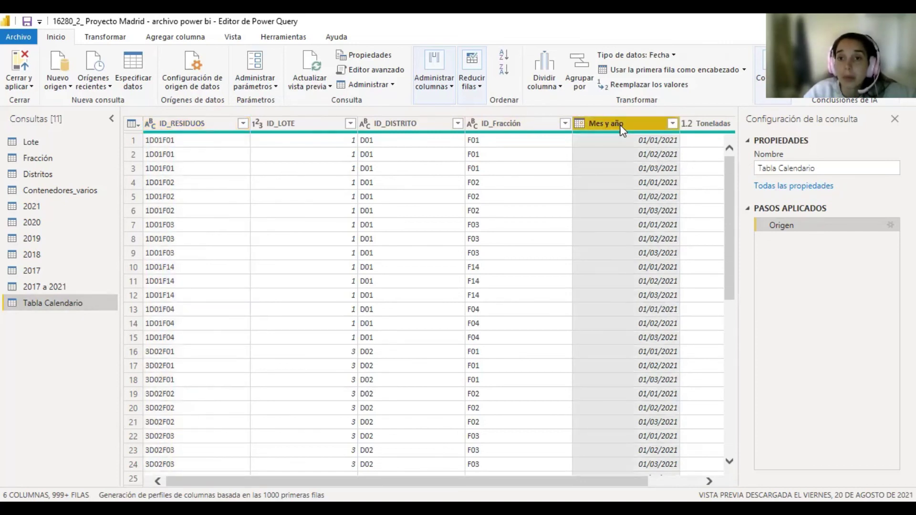
right_click(622, 130)
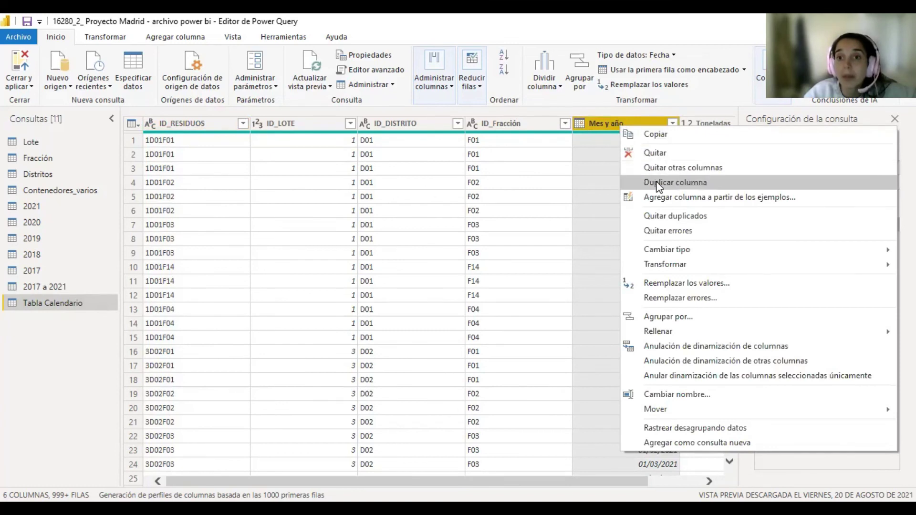
click(702, 169)
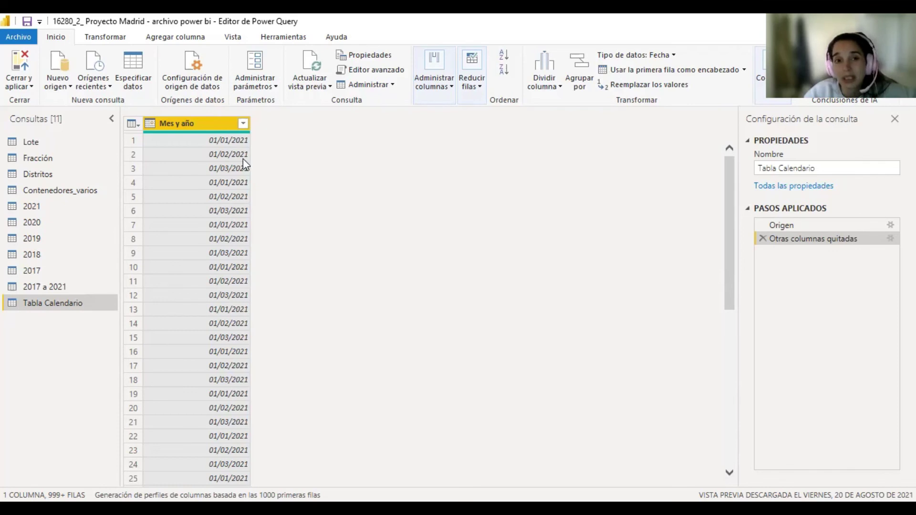
right_click(176, 128)
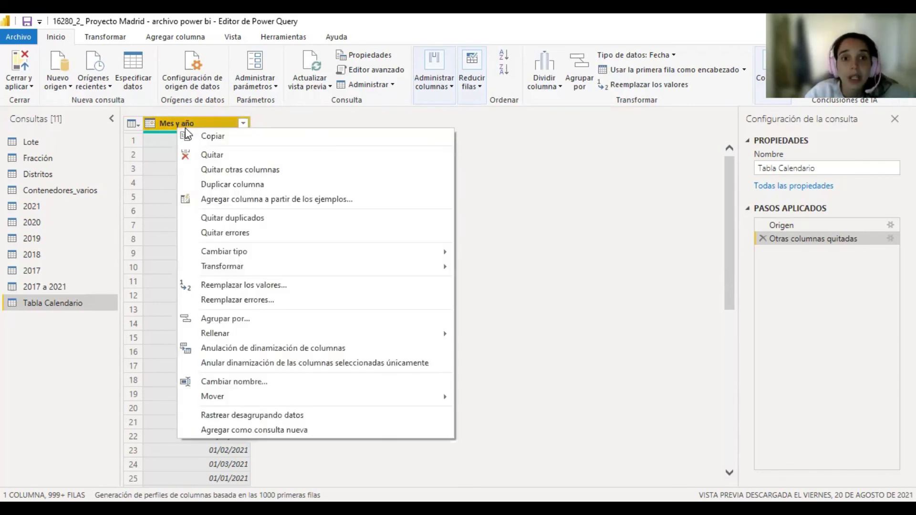
click(255, 227)
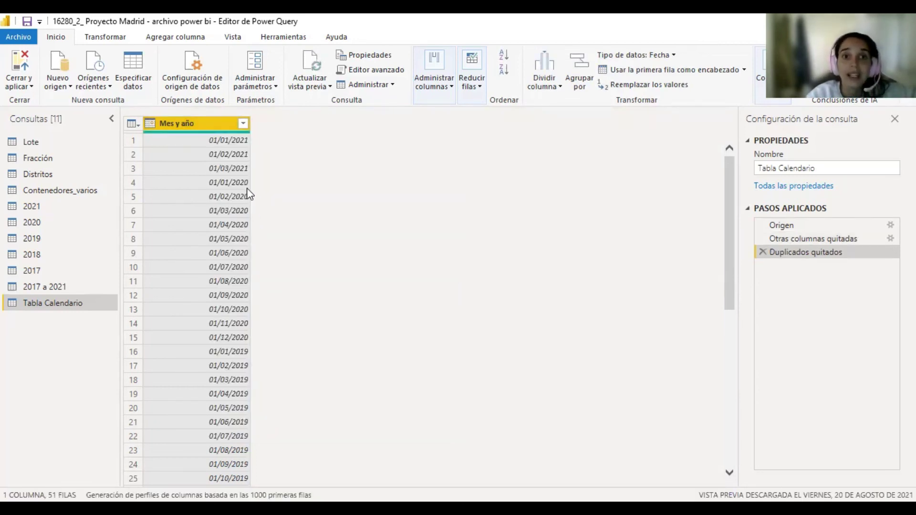
scroll(225, 206, down, 9)
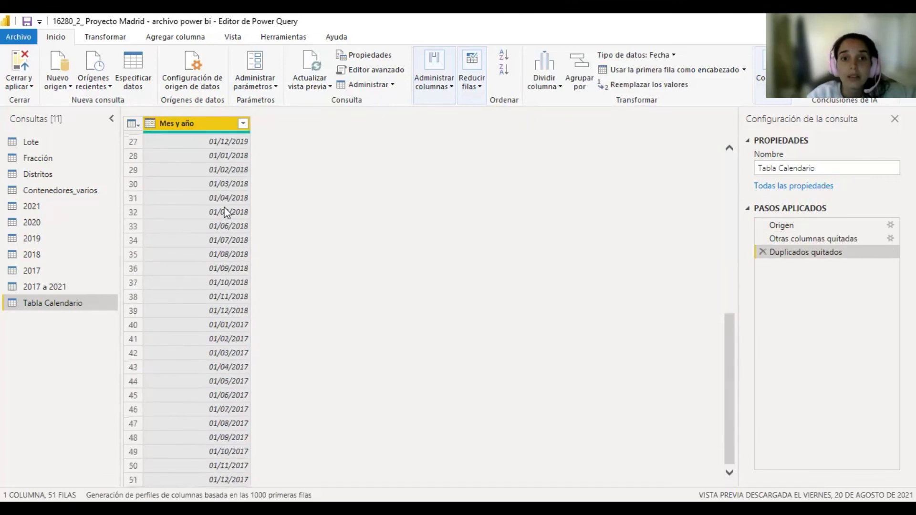
scroll(241, 467, up, 9)
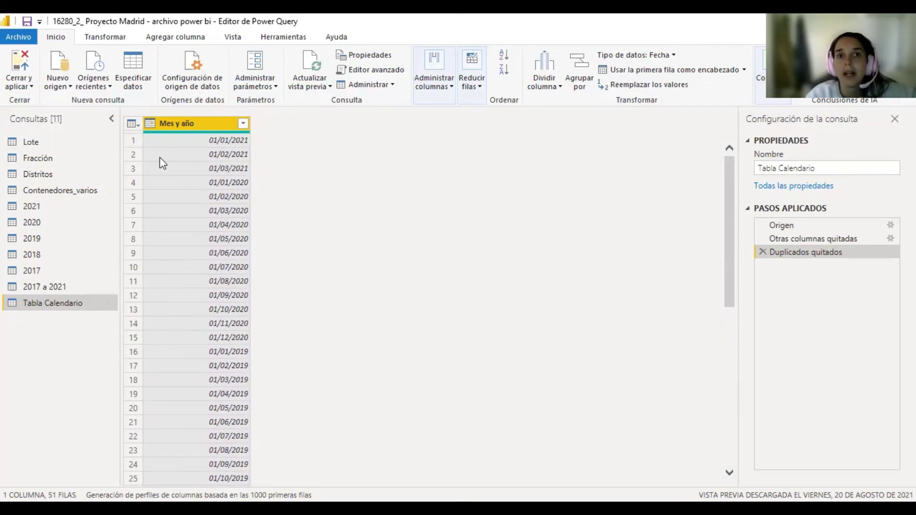
- Add a column with the year extracted from Mes y año and compare it with the source dates
click(179, 43)
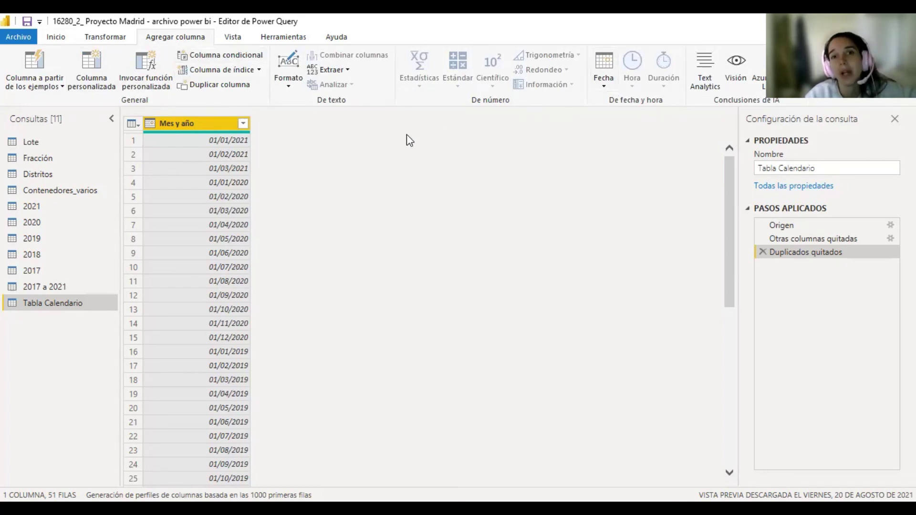
click(608, 91)
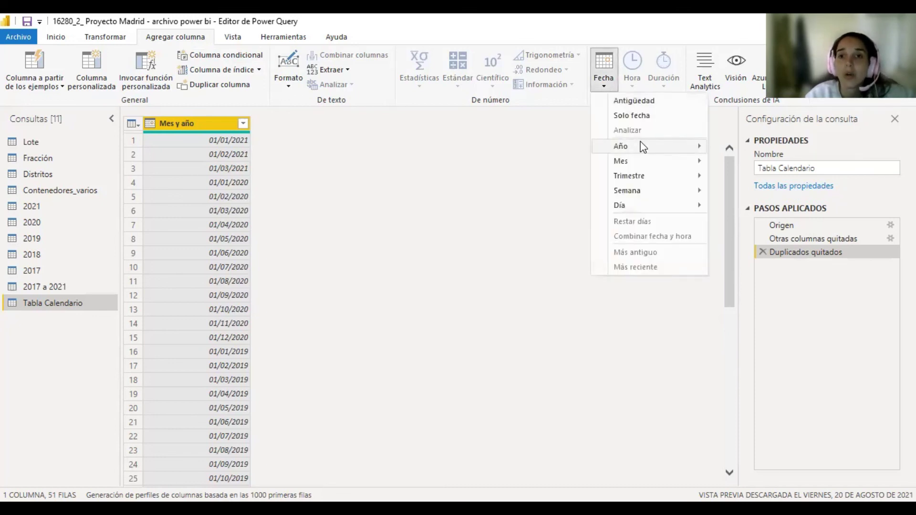
mouse_move(642, 147)
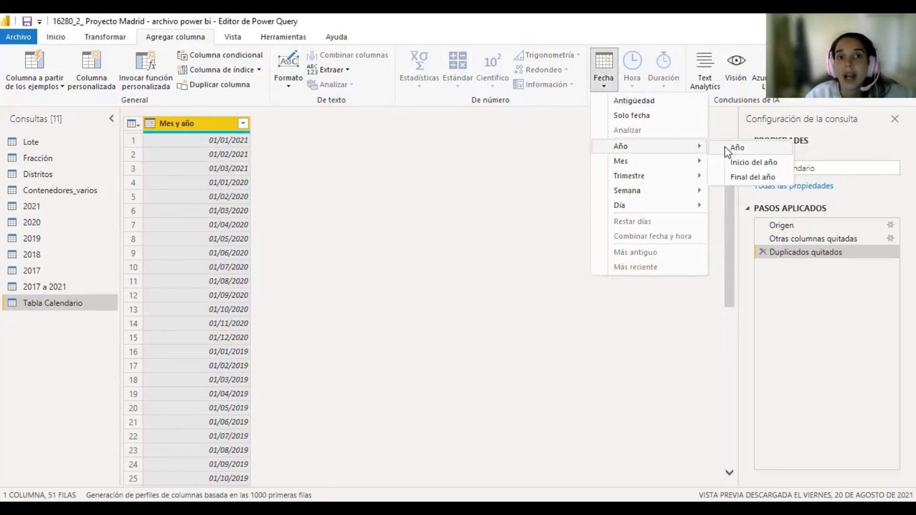
click(726, 147)
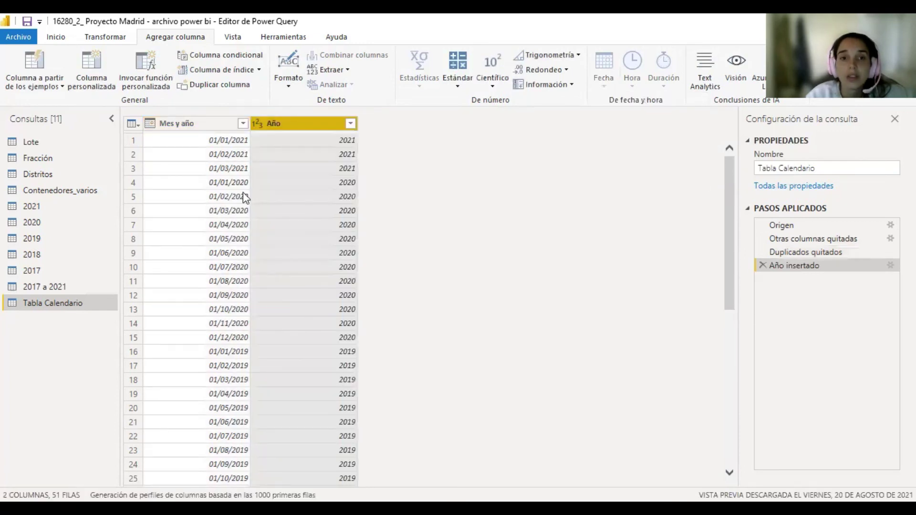
click(234, 145)
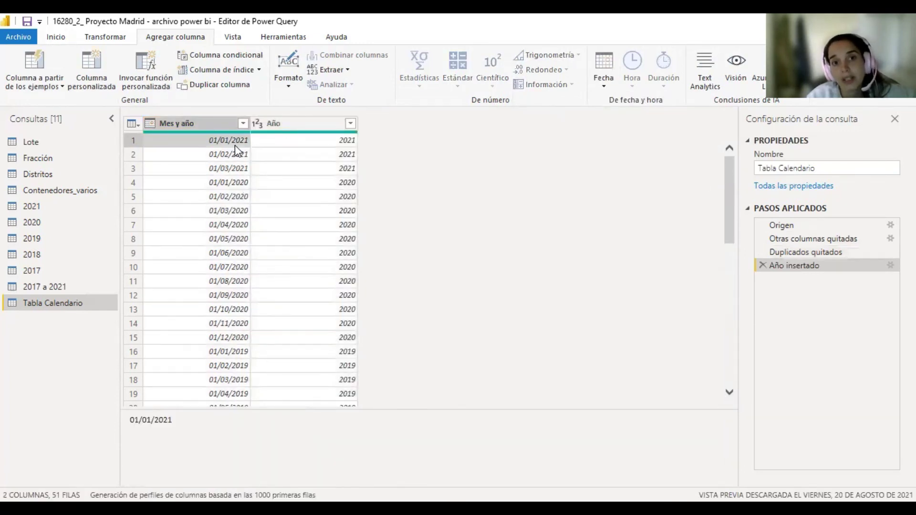
click(344, 146)
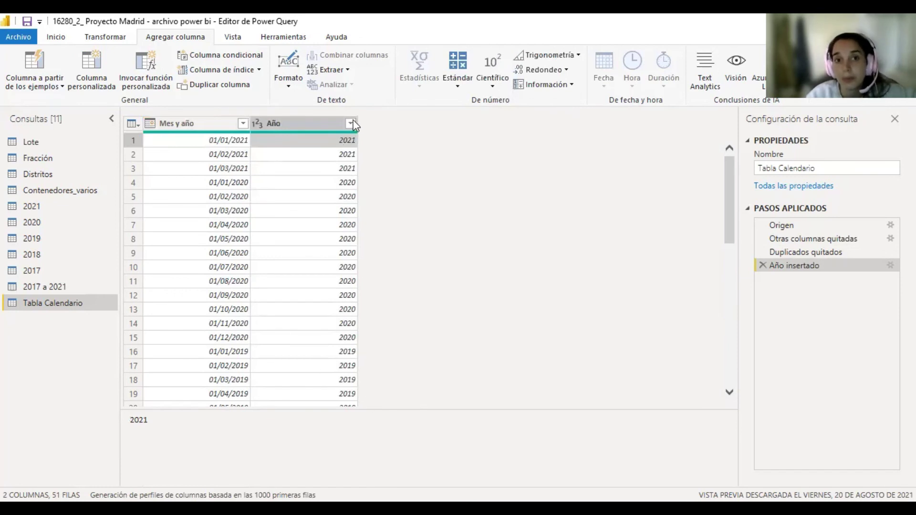
- Add a month-name column derived from Mes y año and place it before the Año column
click(186, 123)
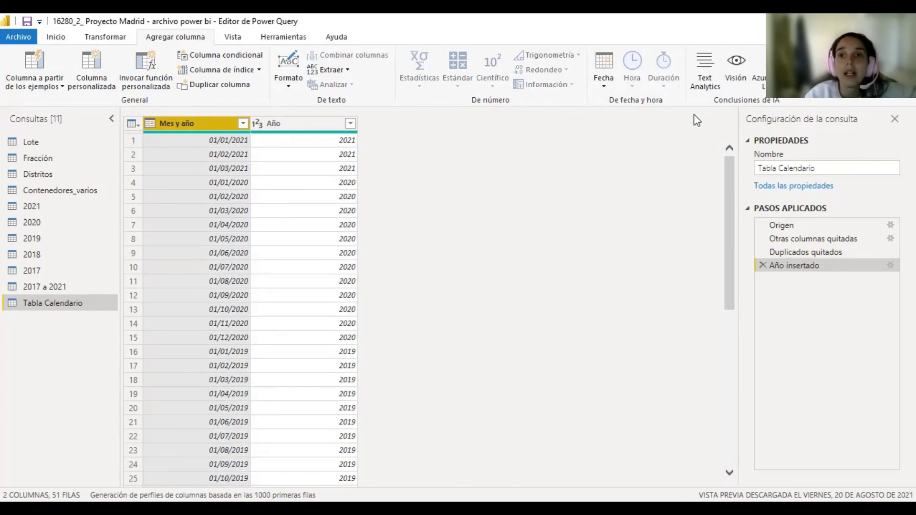
click(603, 86)
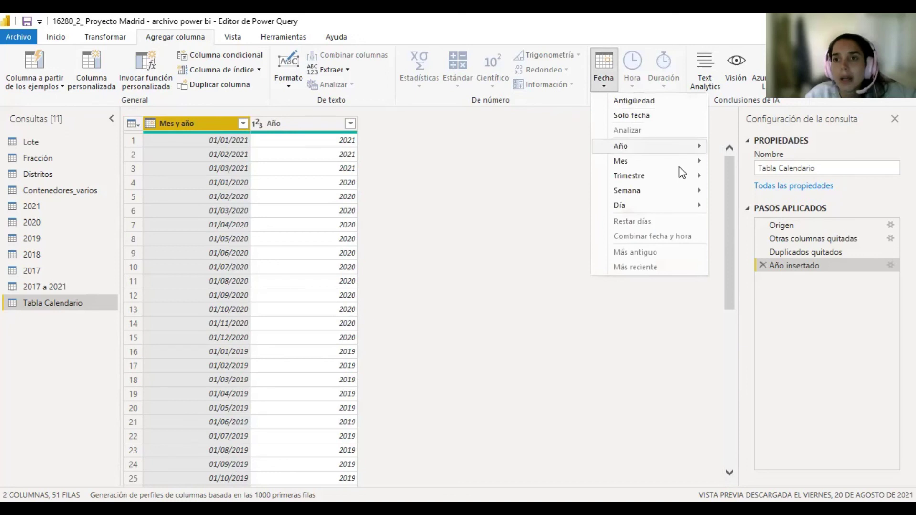
mouse_move(680, 165)
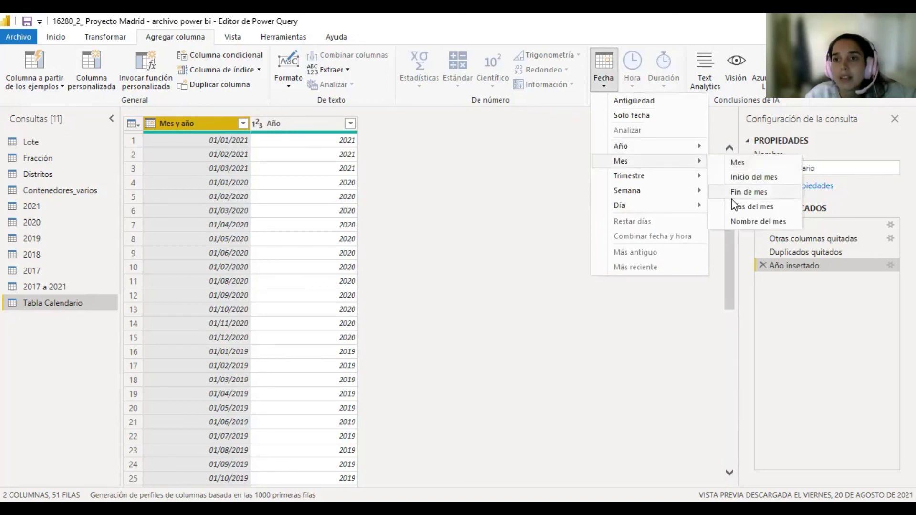
click(745, 225)
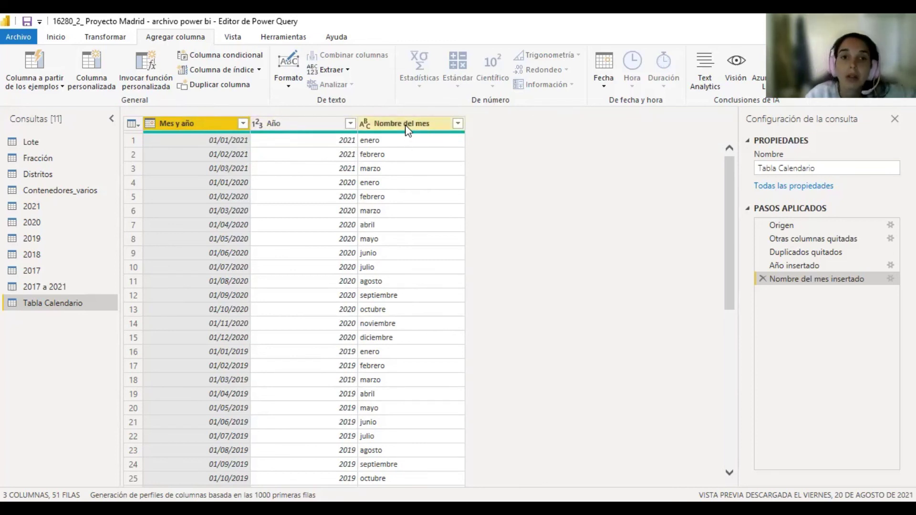
drag(405, 128, 321, 120)
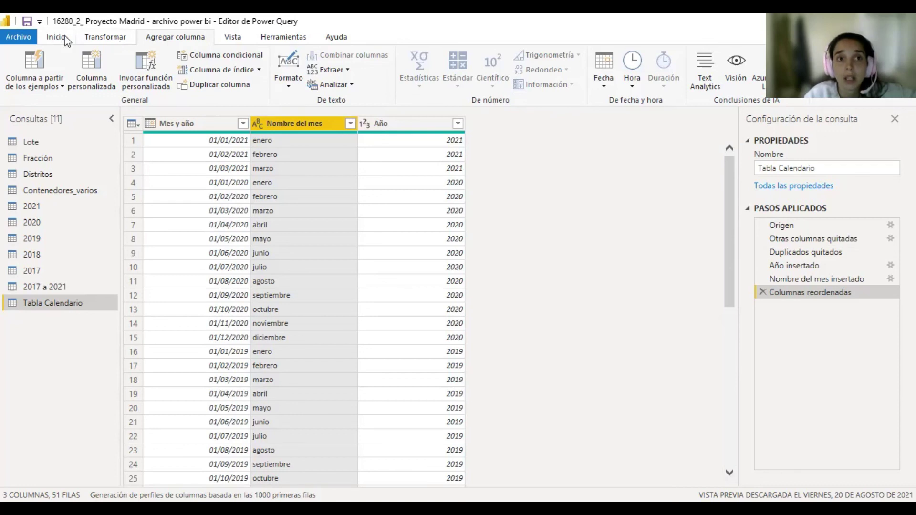
- Apply the query changes, switch to Power BI Desktop and display the rows of Tabla Calendario with its fields expanded
click(50, 37)
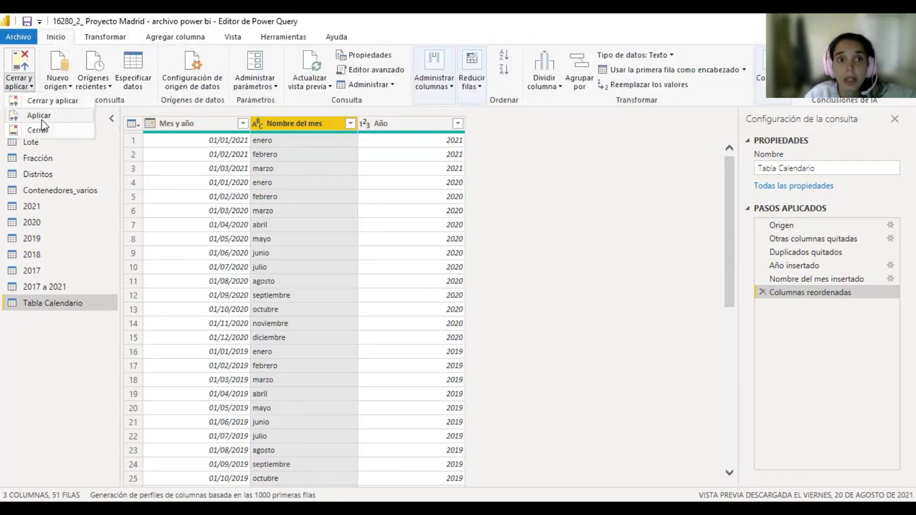
click(42, 116)
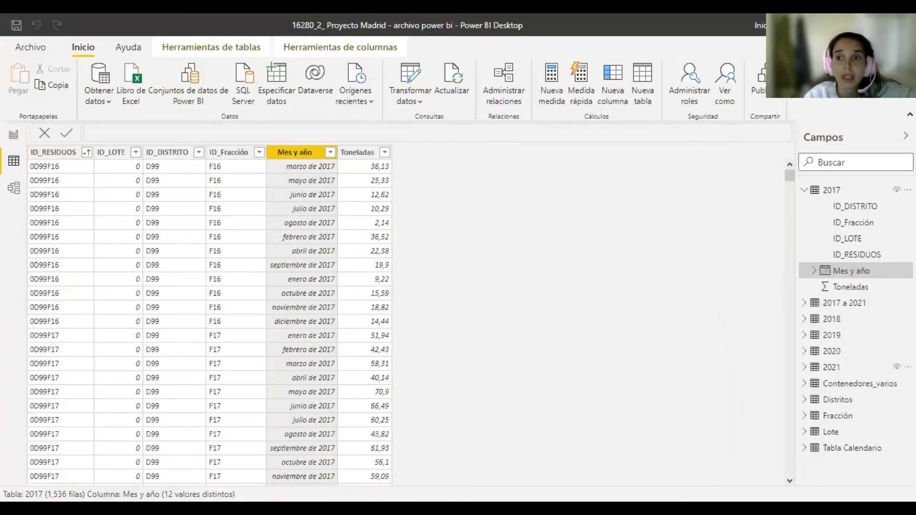
click(809, 191)
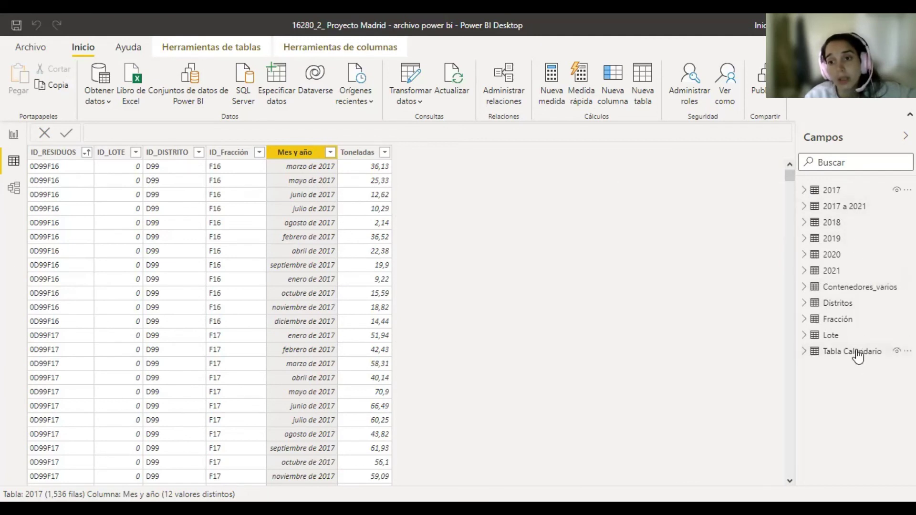
click(803, 351)
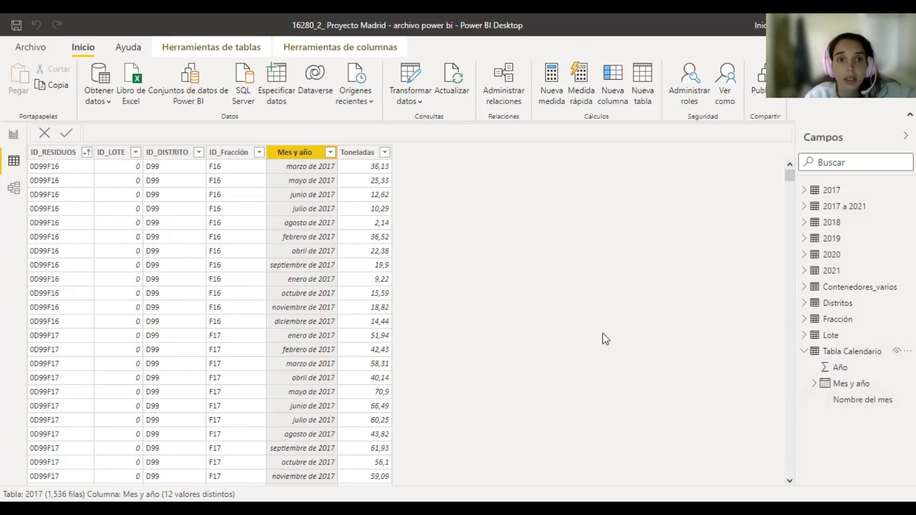
click(851, 352)
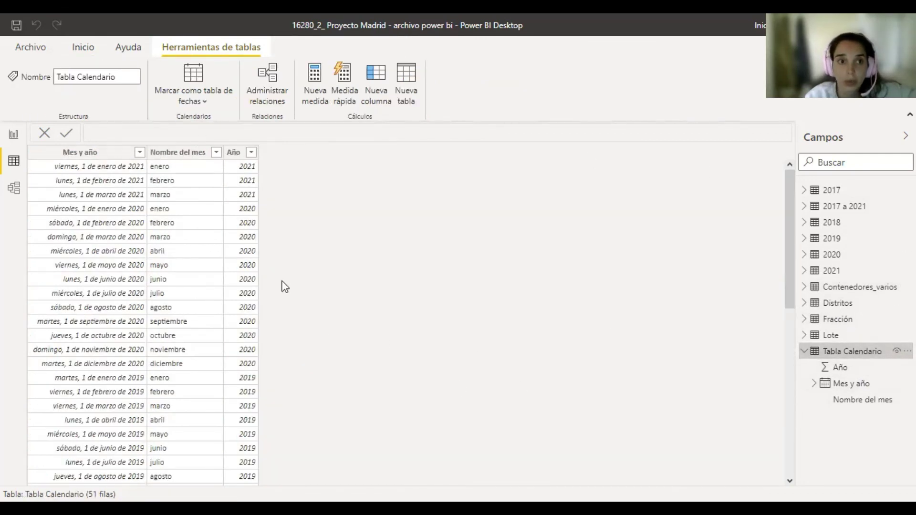
- In the model diagram, place Tabla Calendario below the 2017 a 2021 table and relate the two through Mes y año
click(7, 190)
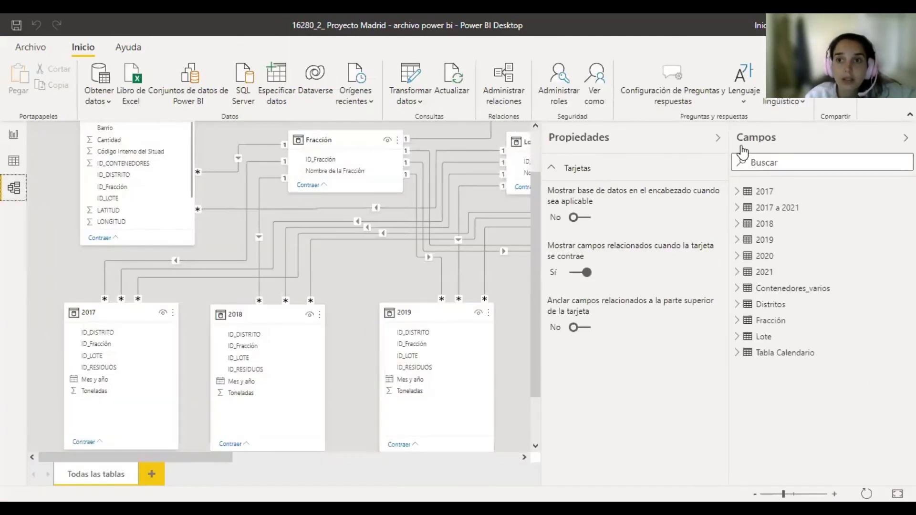
click(719, 138)
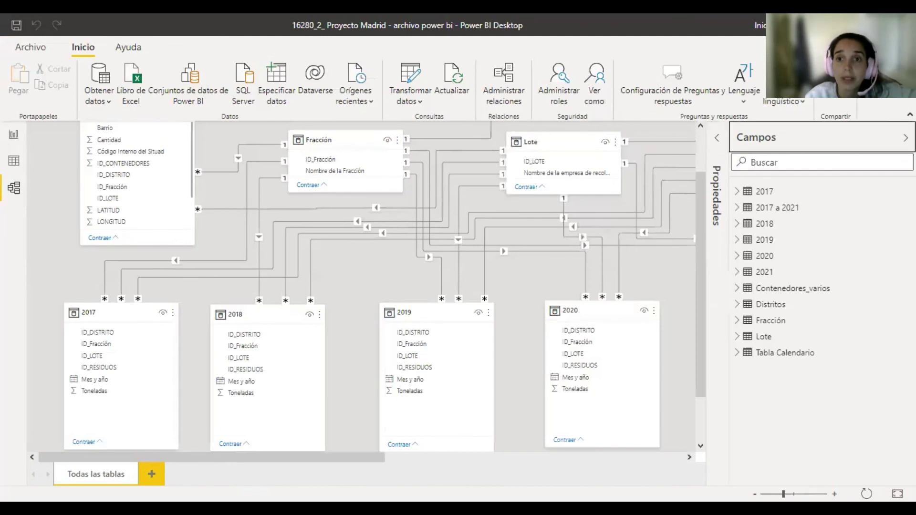
click(905, 138)
drag(551, 456, 831, 460)
drag(711, 127, 737, 290)
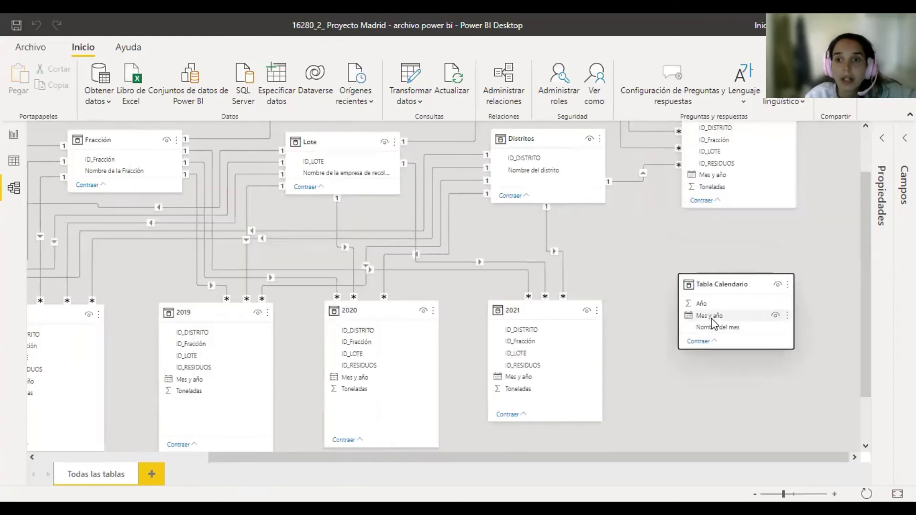
drag(712, 319, 716, 181)
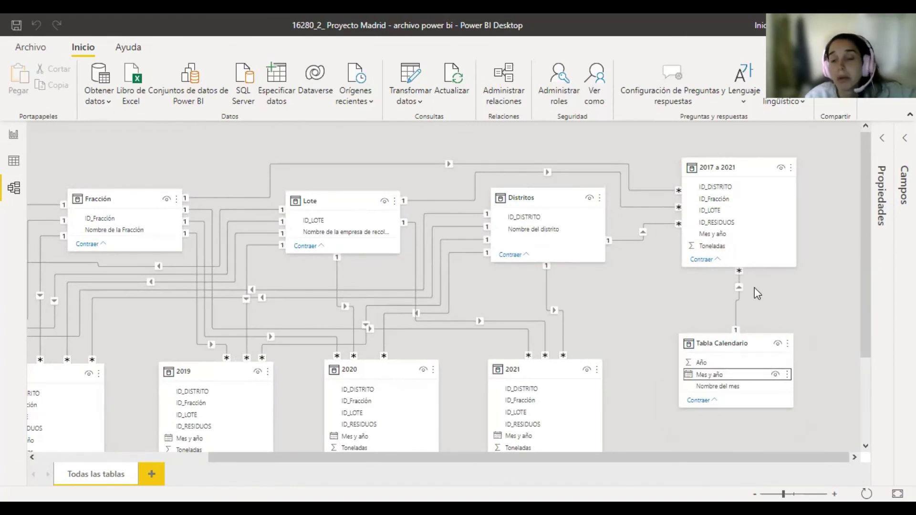
- Relate Tabla Calendario's Mes y año to the Mes y año fields of the 2021 and 2020 tables
mouse_move(738, 343)
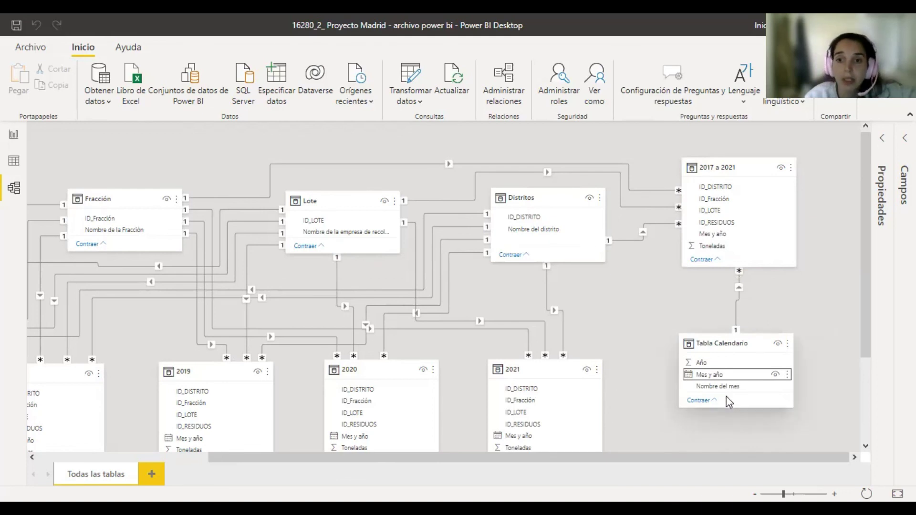
scroll(727, 400, down, 1)
drag(673, 317, 592, 363)
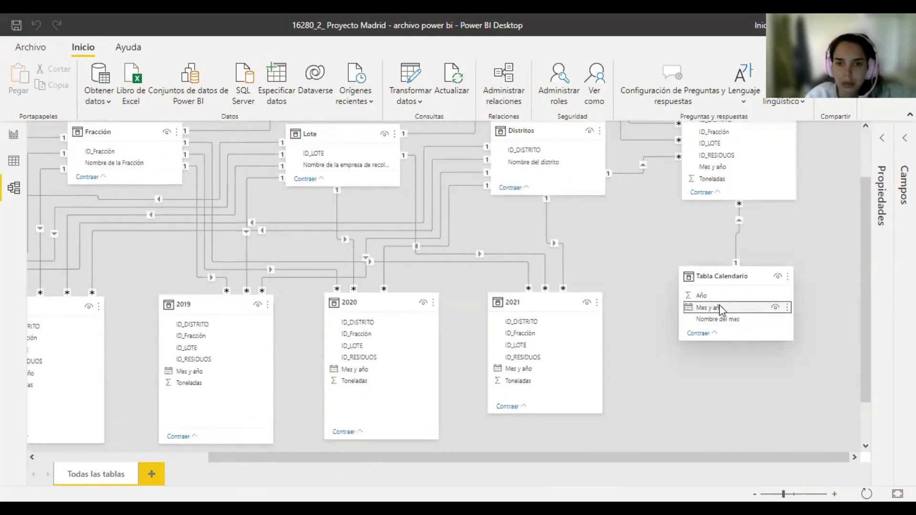
drag(702, 309, 379, 371)
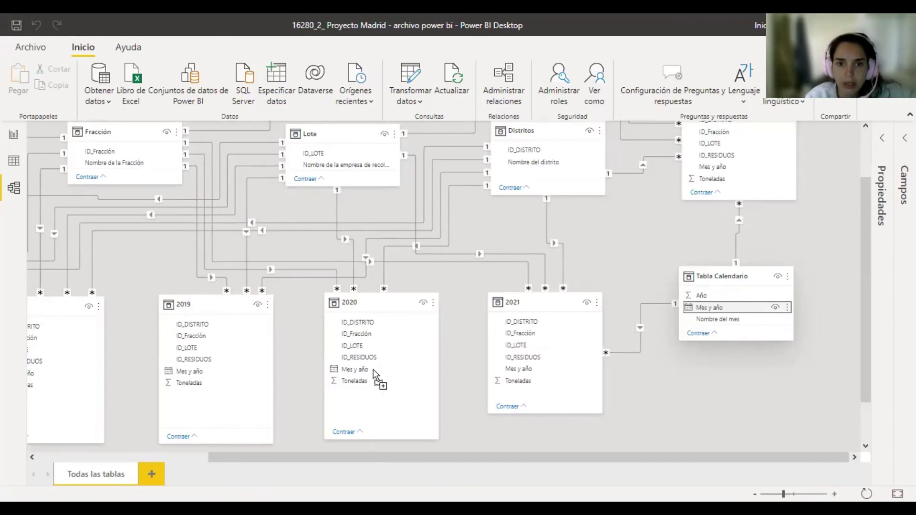
- In the data view, inspect the date hierarchy levels under the 2017 table's Mes y año field
click(14, 163)
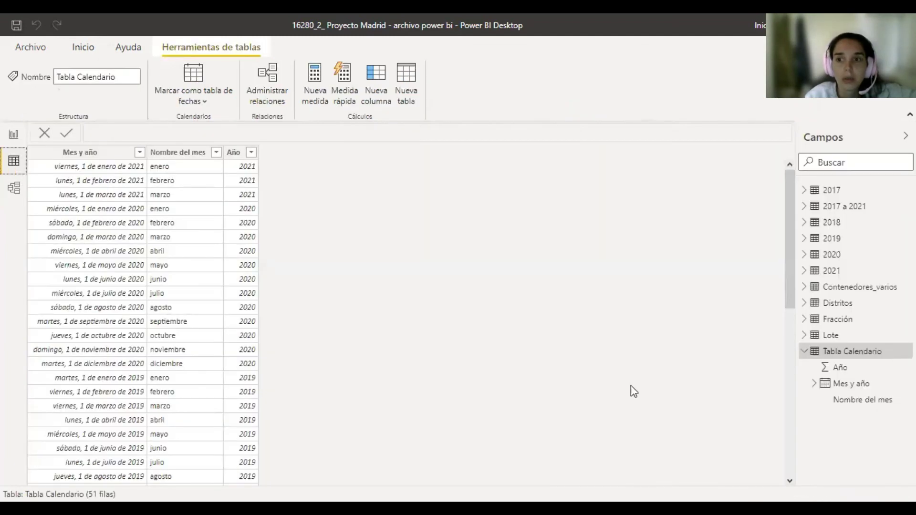
click(804, 352)
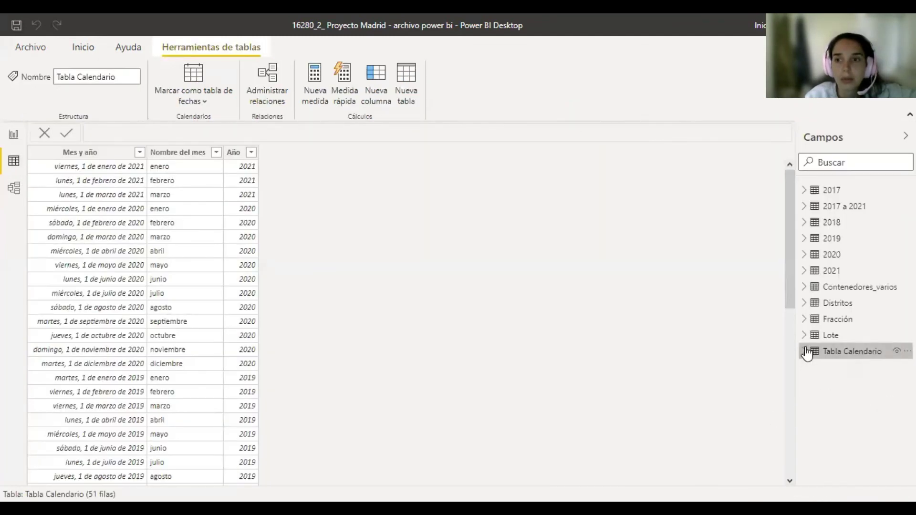
click(805, 192)
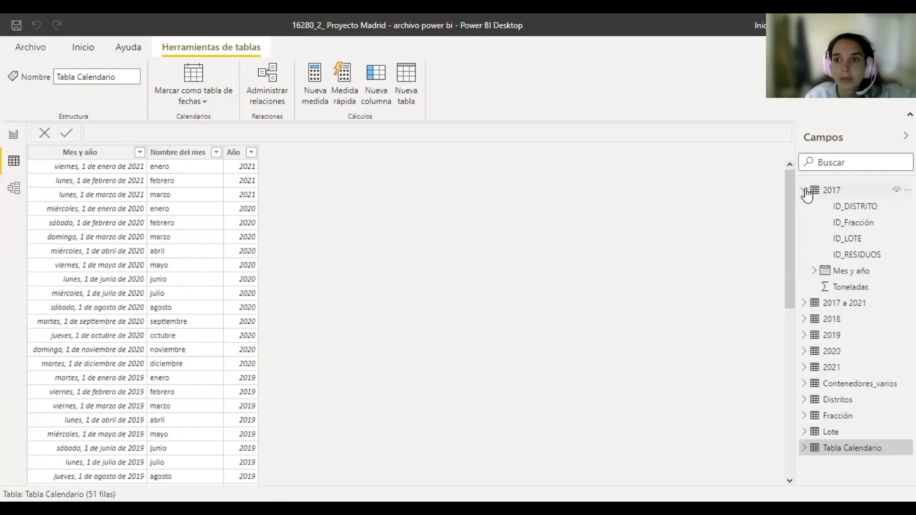
click(813, 272)
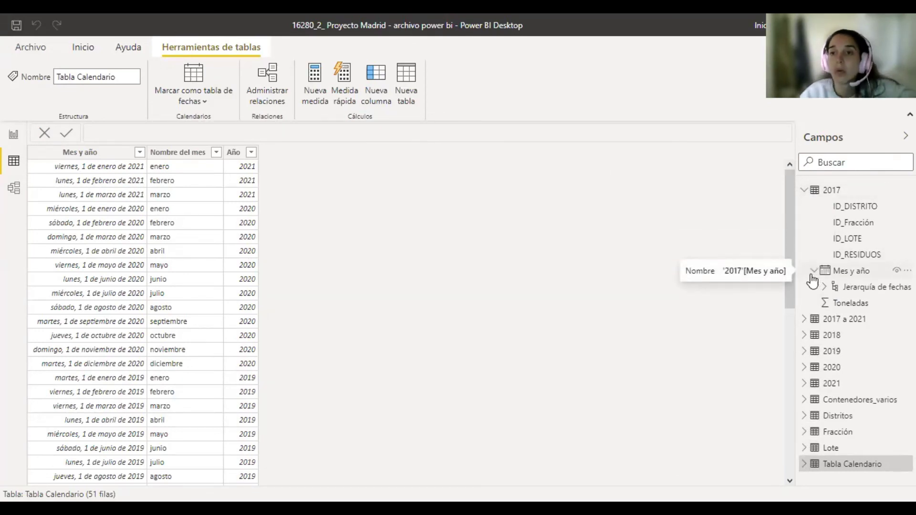
click(805, 190)
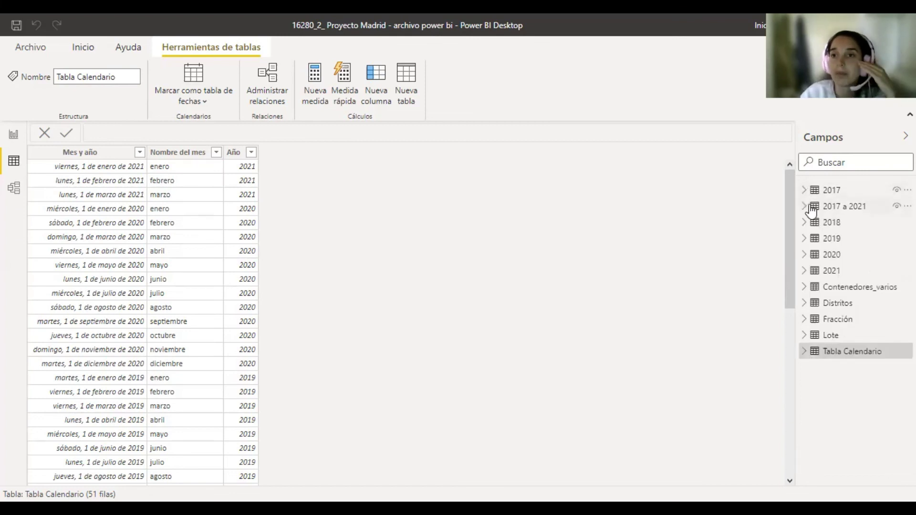
click(805, 190)
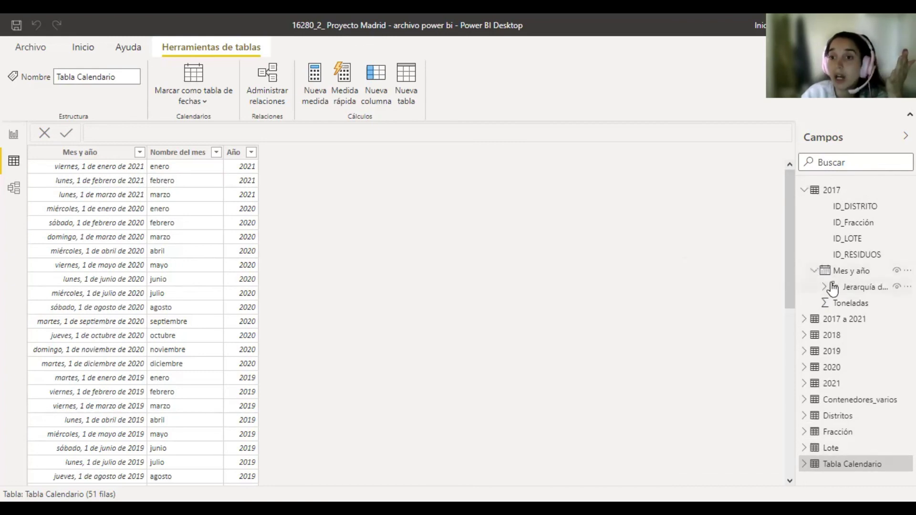
click(825, 288)
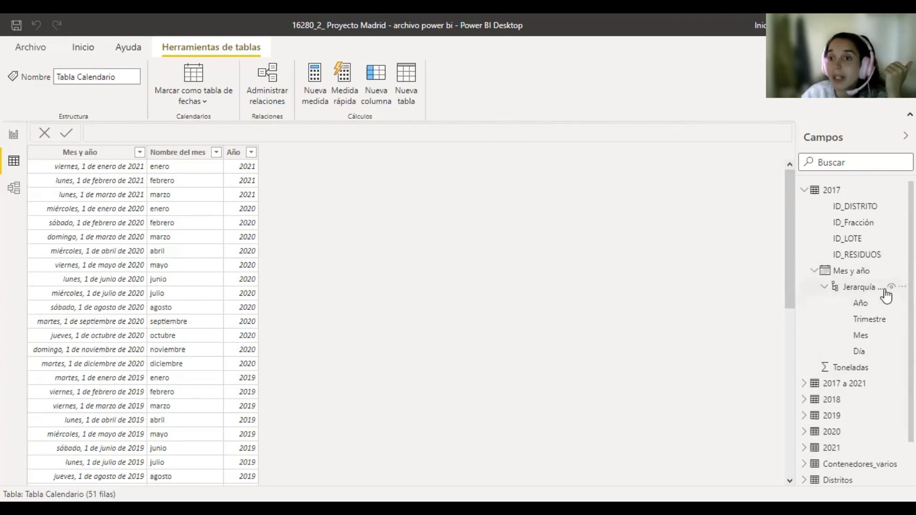